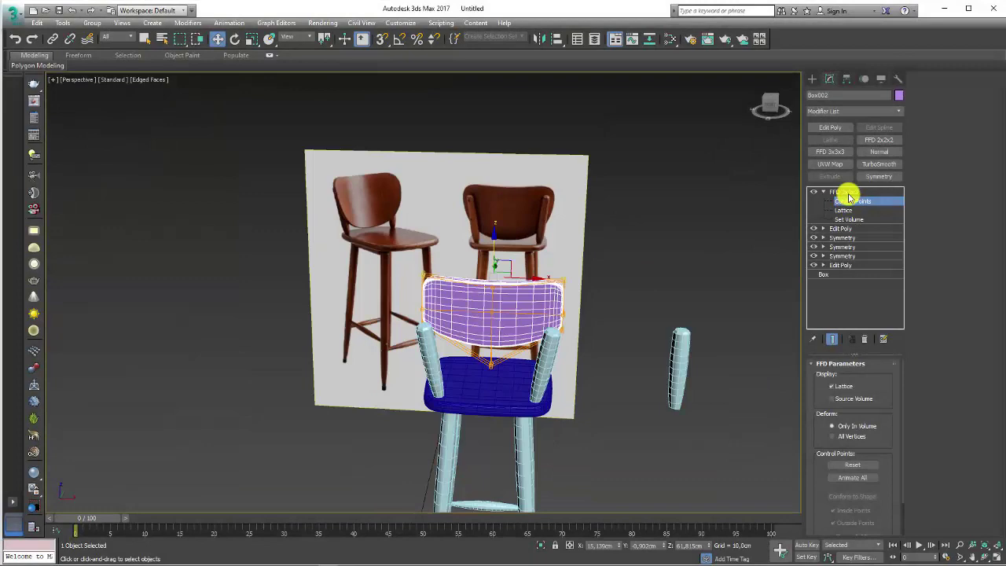
- Switch to the front view with the backrest selected and its FFD lattice points active
left_click(843, 196)
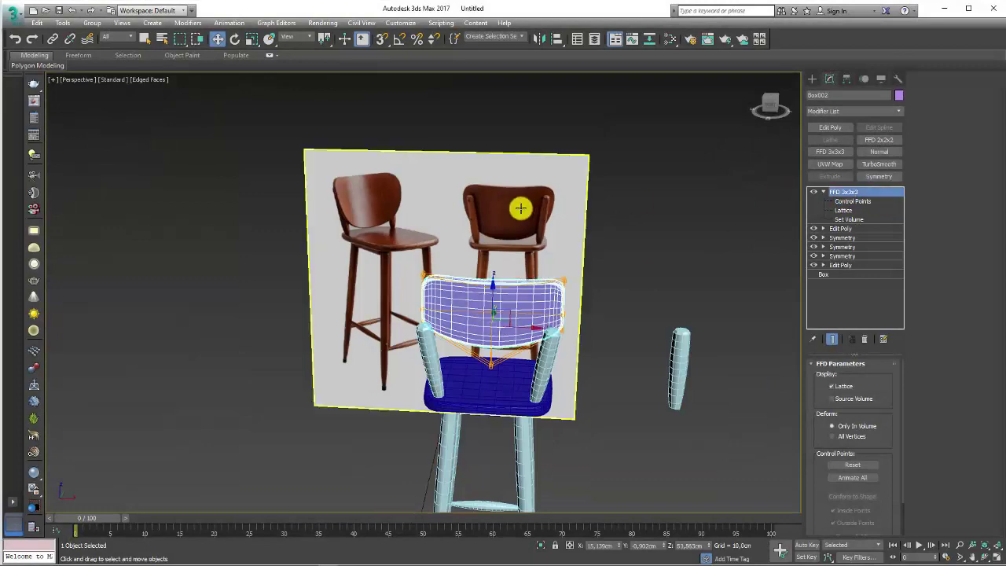
left_click(521, 206)
key("f")
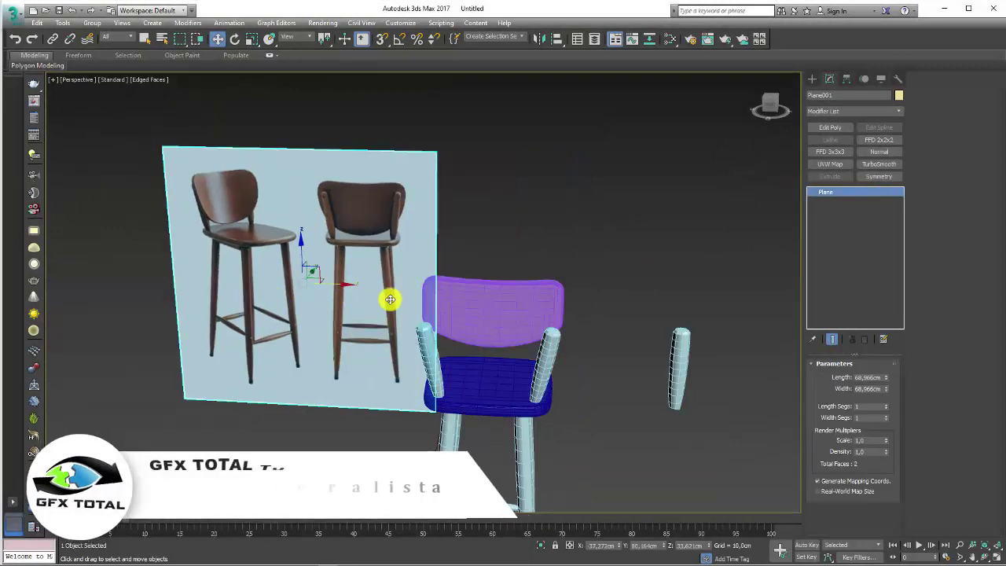
scroll(552, 259, "down", 3)
left_click(566, 267)
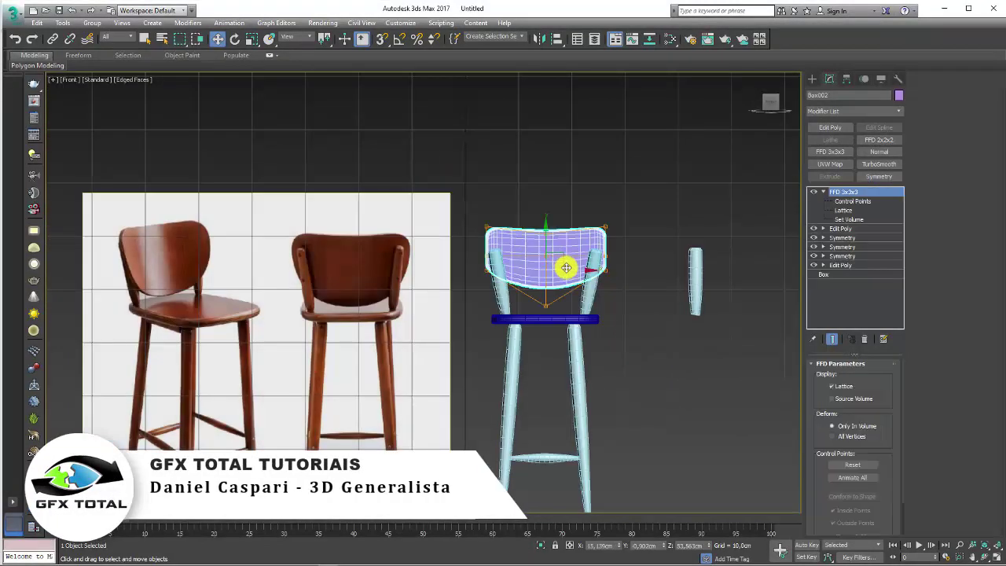
left_click(841, 202)
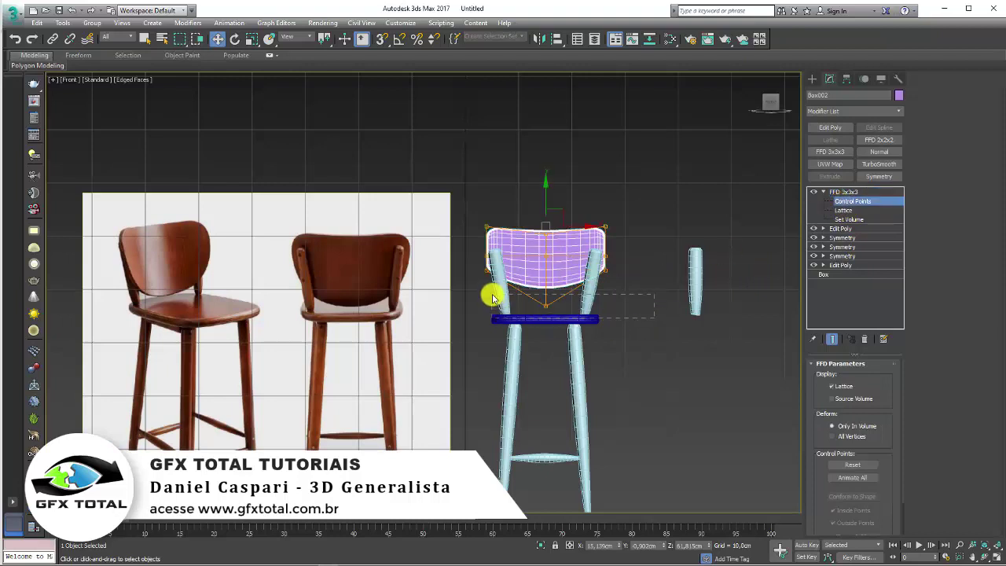
- Isolate the backrest together with the reference photo, leaving the backrest selected
left_click(867, 194)
left_click(364, 280, "ctrl")
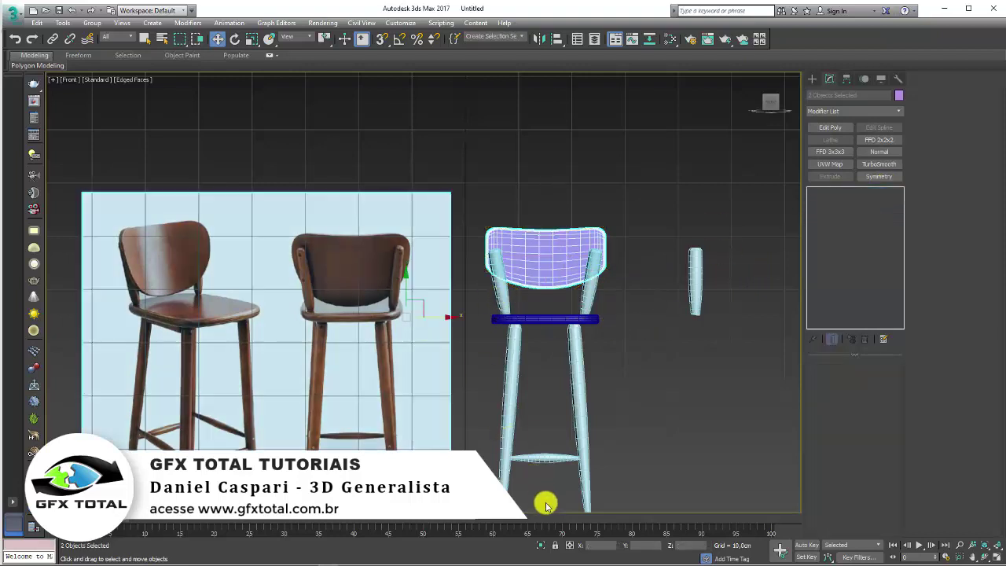
left_click(542, 547)
left_click(588, 191)
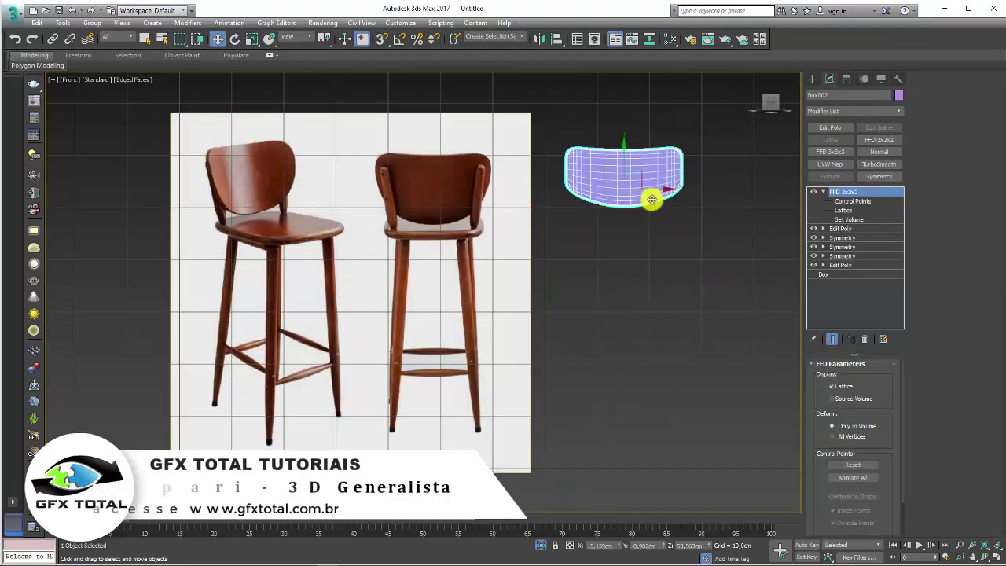
scroll(606, 240, "up", 2)
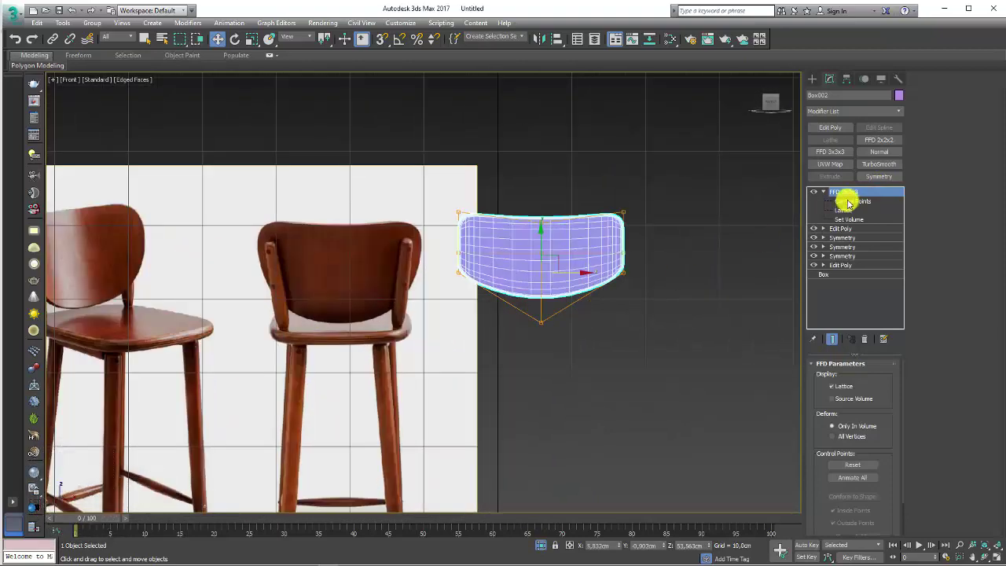
- Select the backrest's lower FFD control points and drag them down to lengthen it
left_click(844, 201)
left_click_drag(736, 351, 439, 279)
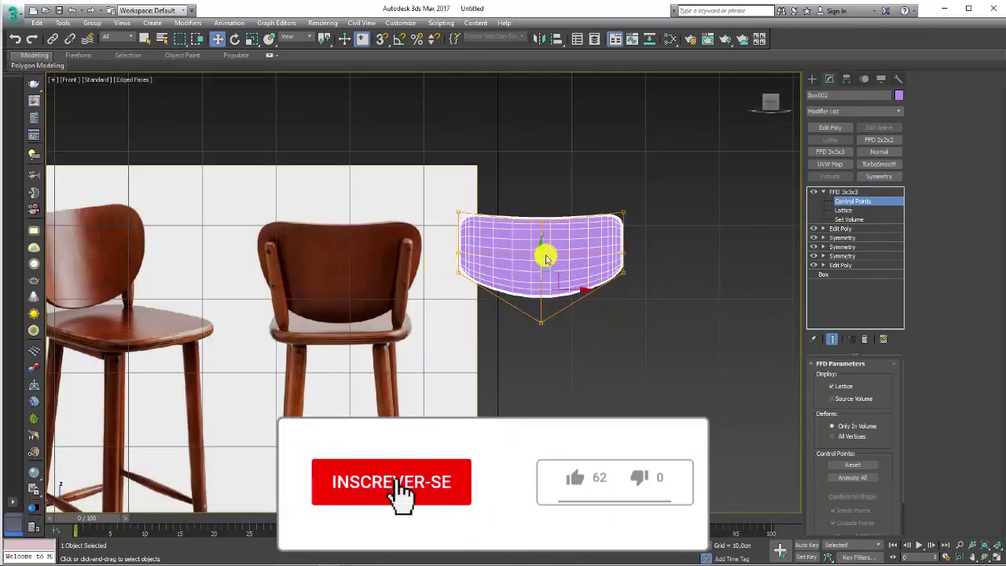
left_click_drag(541, 254, 544, 297)
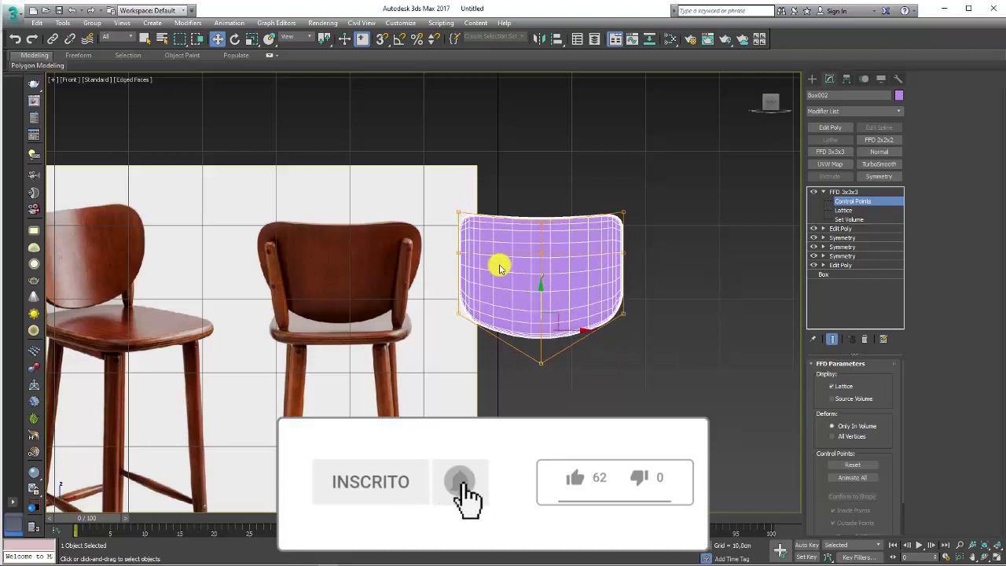
- Scale the lower control points wider to give the backrest a rounded, bulging lower edge
key("e")
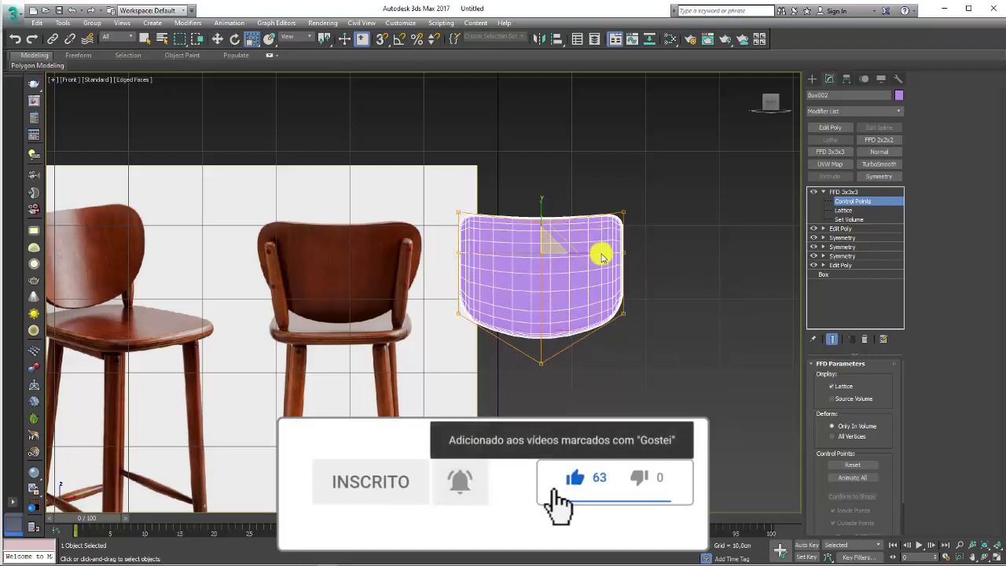
key("r")
mouse_move(594, 251)
left_mouse_down()
mouse_move(609, 253)
mouse_move(600, 254)
left_mouse_up()
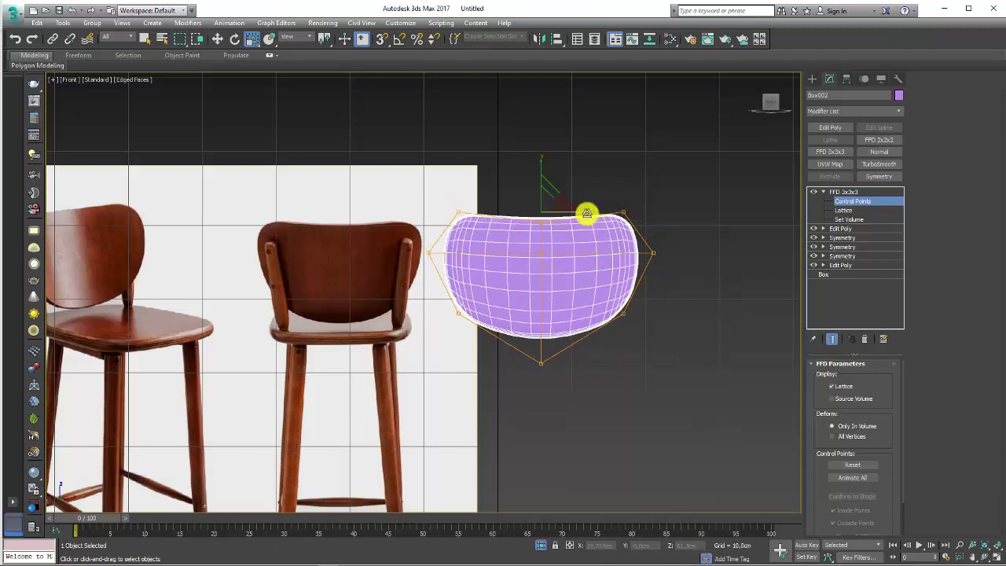
left_click_drag(586, 212, 581, 218)
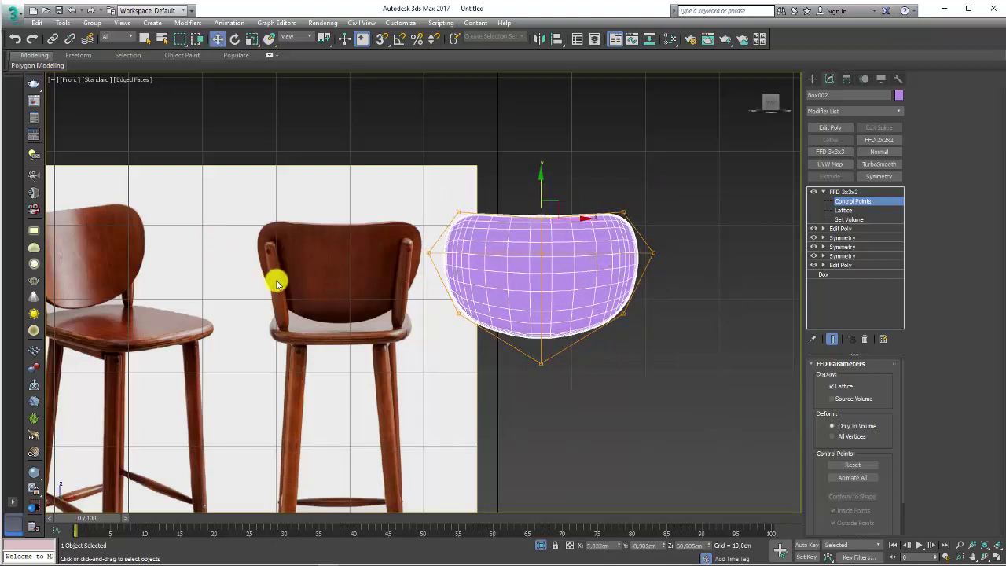
middle_click_drag(489, 327, 485, 292)
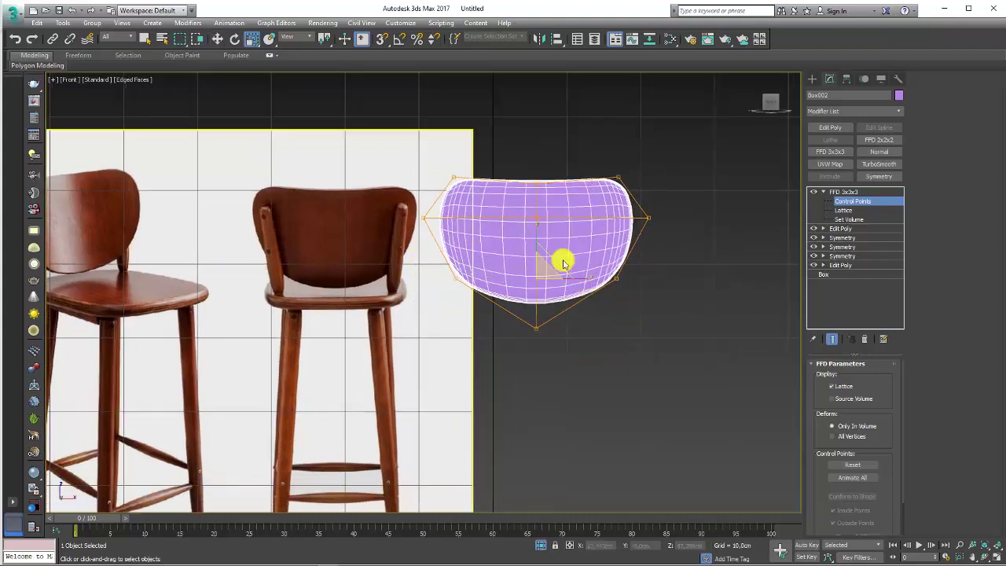
key("w")
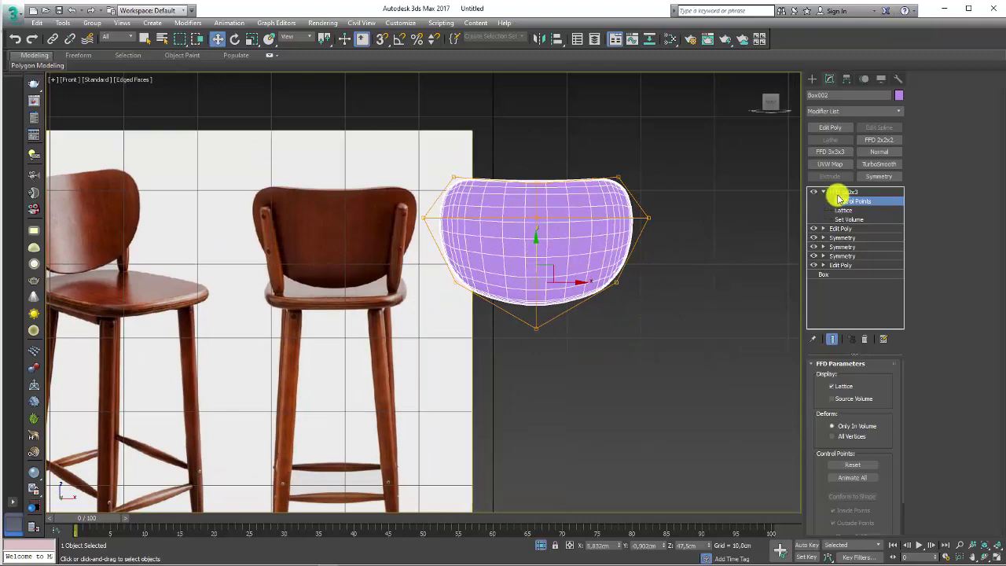
left_click(841, 192)
middle_click_drag(657, 202, 628, 252, "alt")
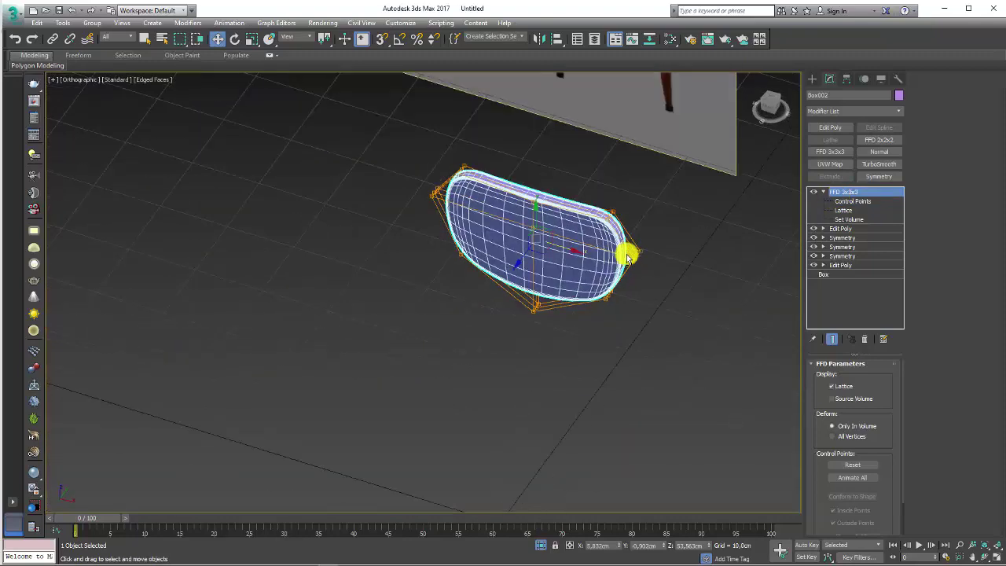
- Add a Bend modifier to the backrest with Bend Axis X and Angle about 76.5
left_click(823, 191)
mouse_move(789, 208)
middle_mouse_down("alt")
mouse_move(725, 274)
mouse_move(872, 146)
middle_mouse_up("alt")
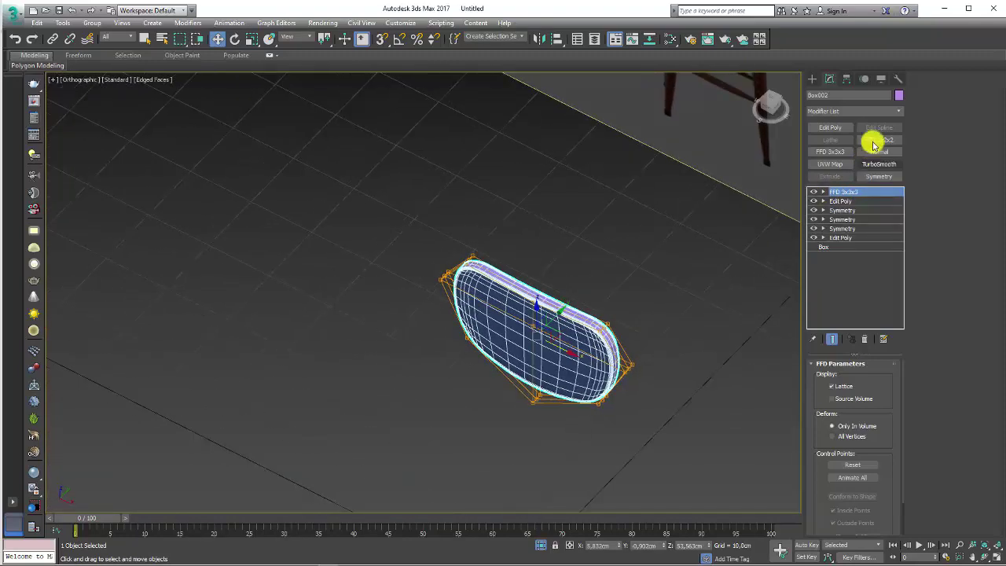
left_click(899, 112)
left_click_drag(897, 130, 893, 189)
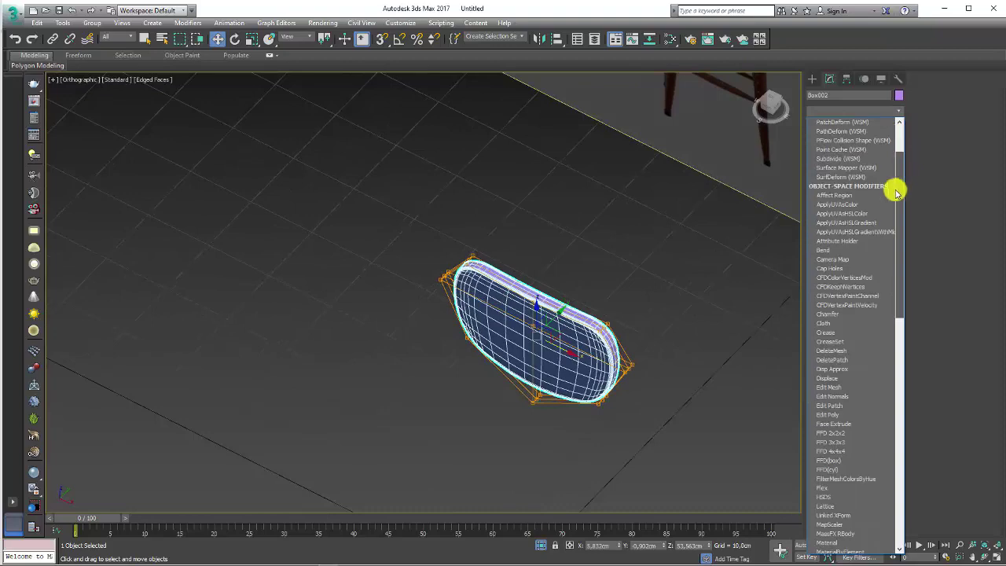
left_click(824, 250)
mouse_move(881, 385)
left_mouse_down()
mouse_move(880, 344)
mouse_move(860, 372)
left_mouse_up()
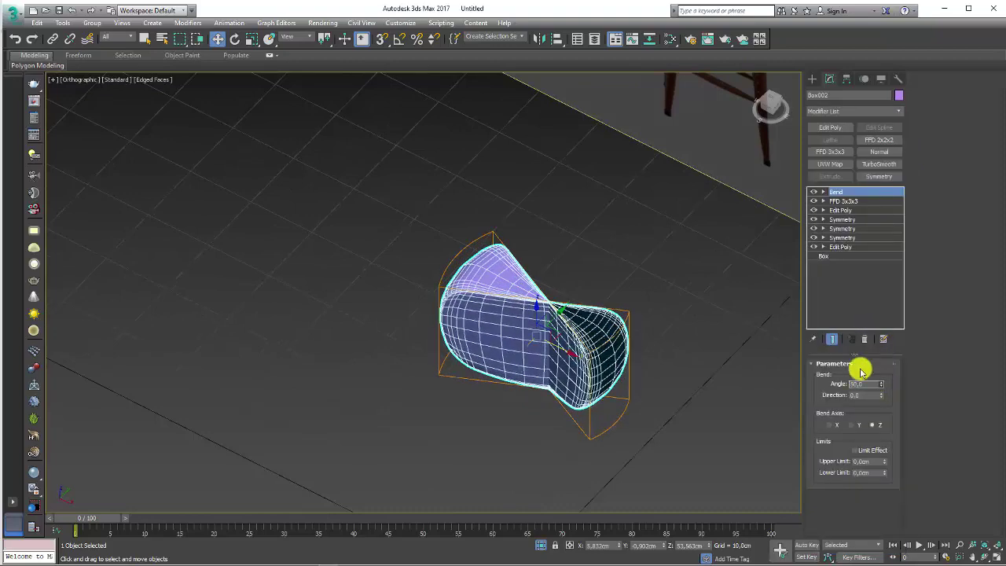
left_click(853, 425)
left_click(828, 424)
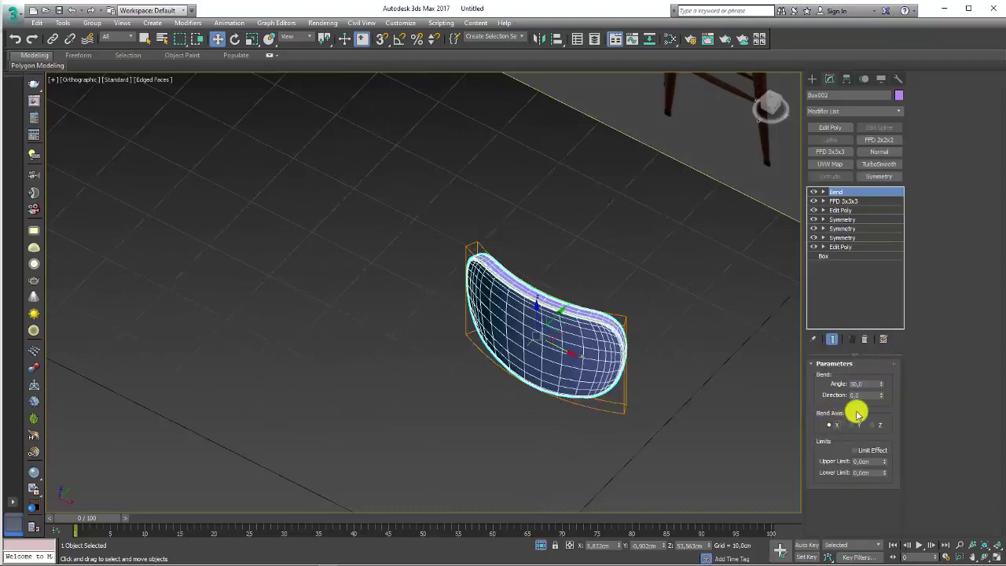
mouse_move(883, 386)
left_mouse_down()
mouse_move(884, 354)
mouse_move(856, 361)
left_mouse_up()
- Turn off Isolate Selection so the whole stool is visible again
scroll(467, 281, "down", 3)
scroll(501, 256, "down", 2)
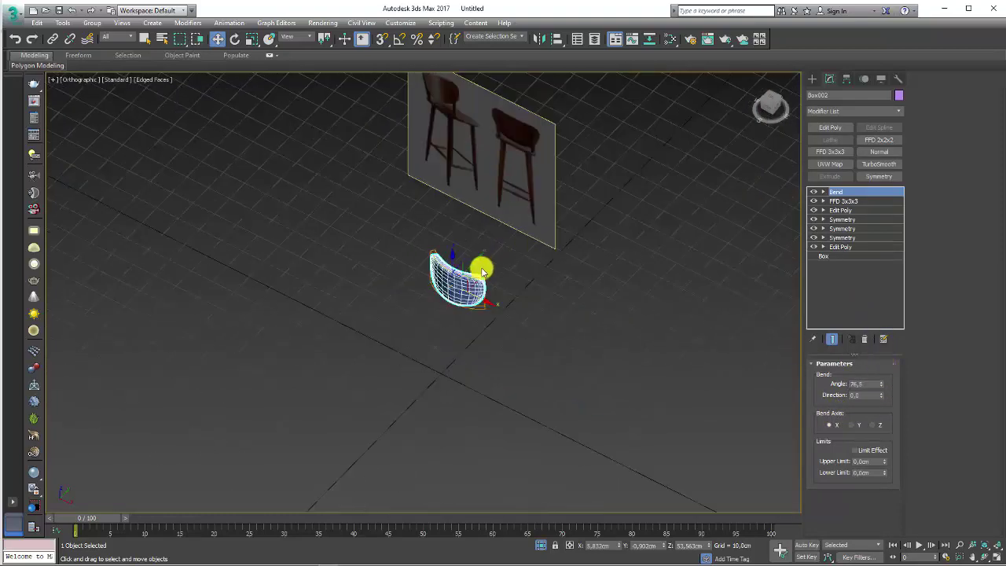
left_click(542, 546)
mouse_move(528, 285)
middle_mouse_down("alt")
mouse_move(449, 254)
mouse_move(513, 200)
middle_mouse_up("alt")
scroll(503, 220, "up", 3)
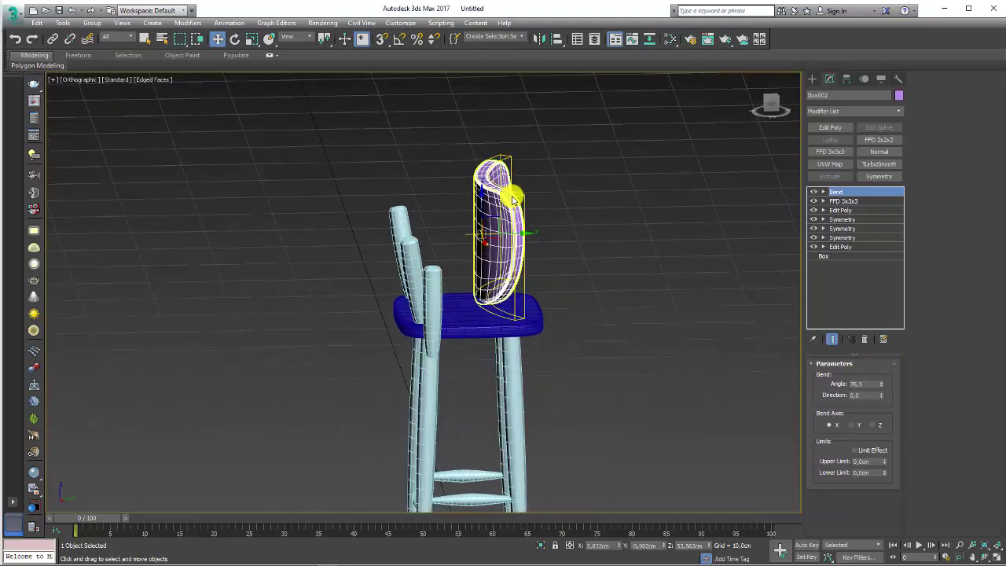
- In a wireframe Left view, move the backrest along X onto the seat's rear, keeping it upright
key("l")
key("z")
scroll(456, 227, "down", 2)
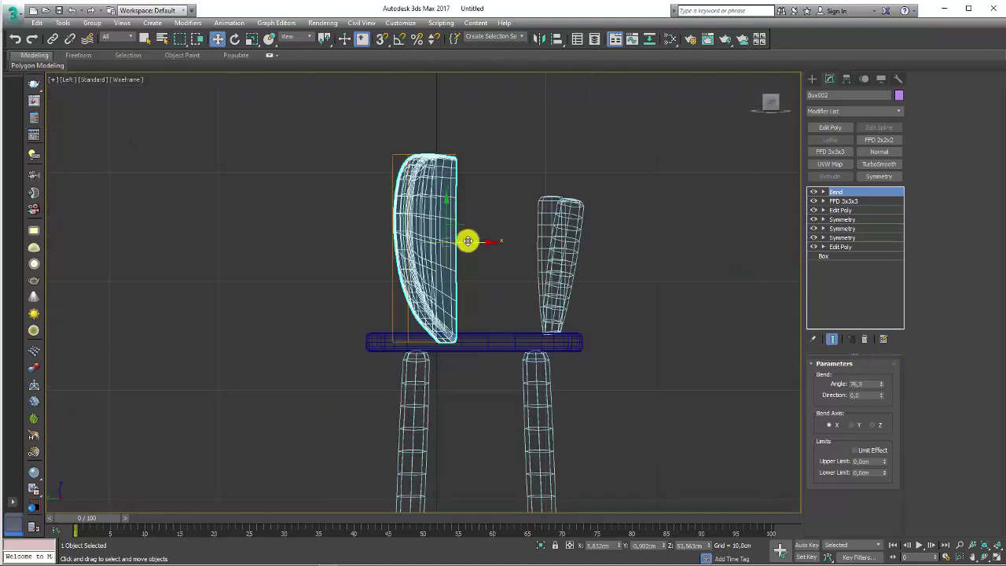
left_click_drag(473, 246, 567, 240)
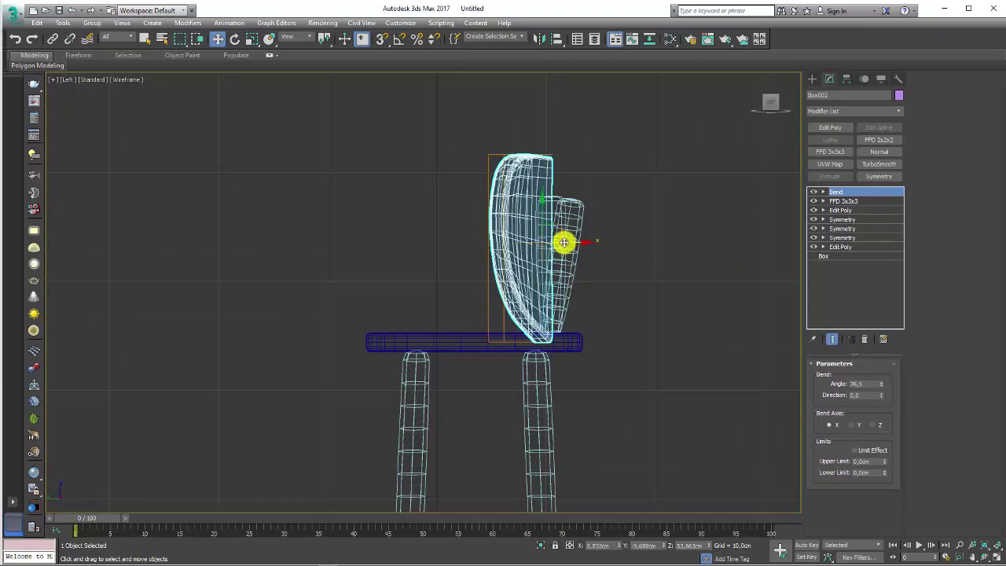
middle_click_drag(567, 240, 524, 199)
key("e")
mouse_move(528, 186)
left_mouse_down()
mouse_move(540, 194)
mouse_move(521, 197)
mouse_move(519, 186)
left_mouse_up()
key("w")
key("ctrl+z")
key("ctrl+z")
key("ctrl+z")
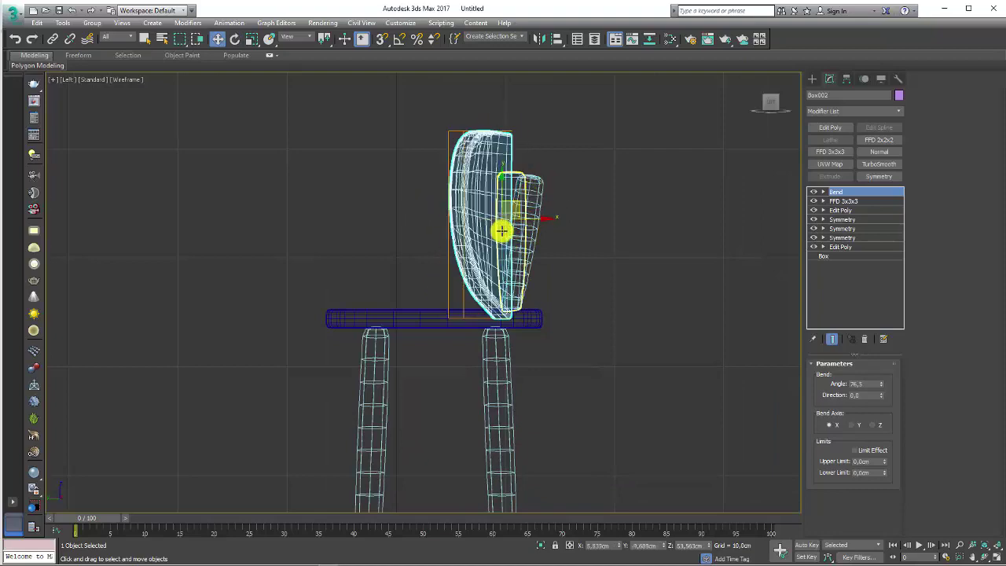
middle_click_drag(495, 266, 466, 278)
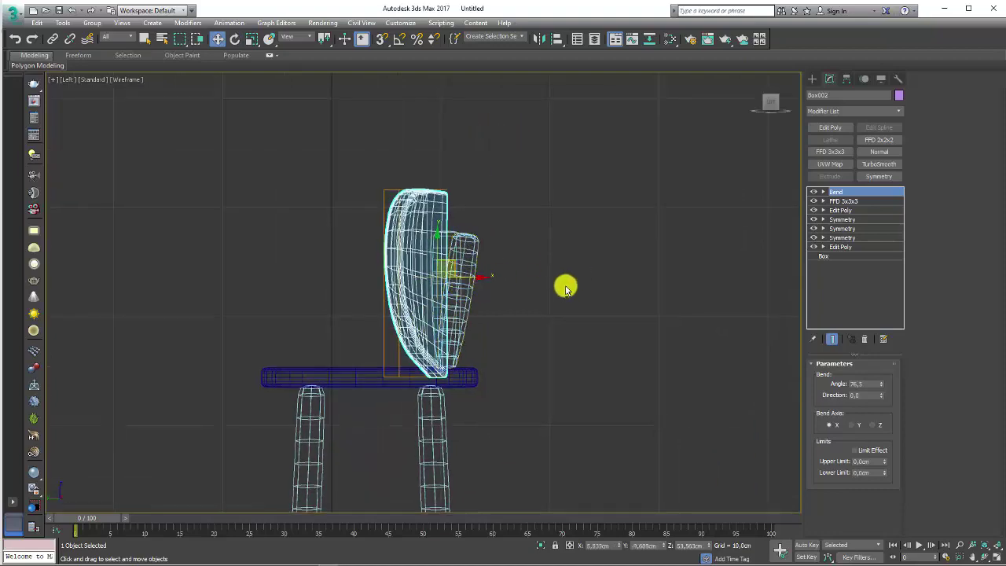
mouse_move(564, 288)
middle_mouse_down("alt")
mouse_move(502, 306)
mouse_move(463, 299)
middle_mouse_up("alt")
- Clone the backrest as Box003 and move the copy beside the stool
left_click_drag(472, 283, 211, 350, "shift")
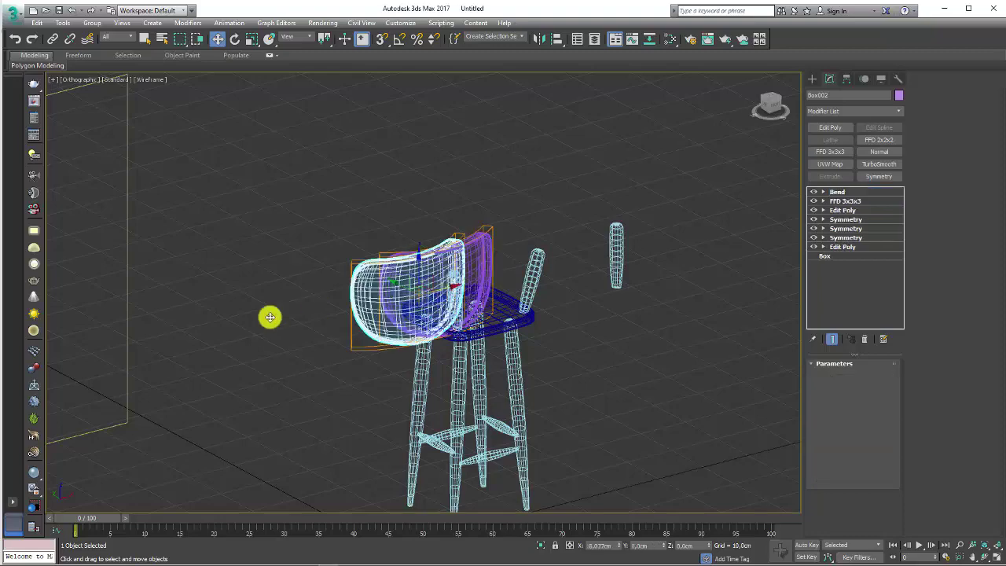
left_click(503, 337)
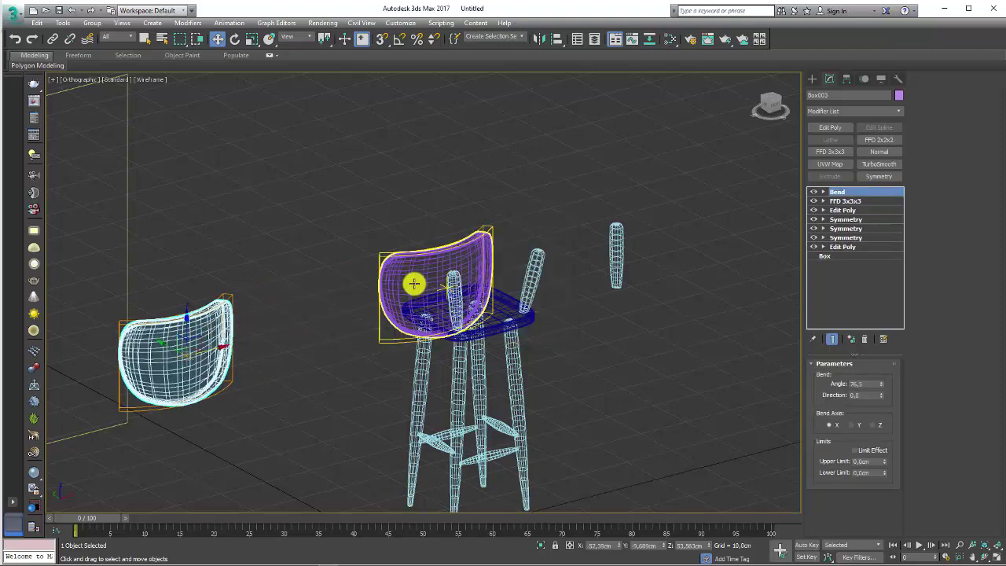
mouse_move(217, 343)
middle_mouse_down("alt")
mouse_move(249, 364)
mouse_move(170, 350)
middle_mouse_up("alt")
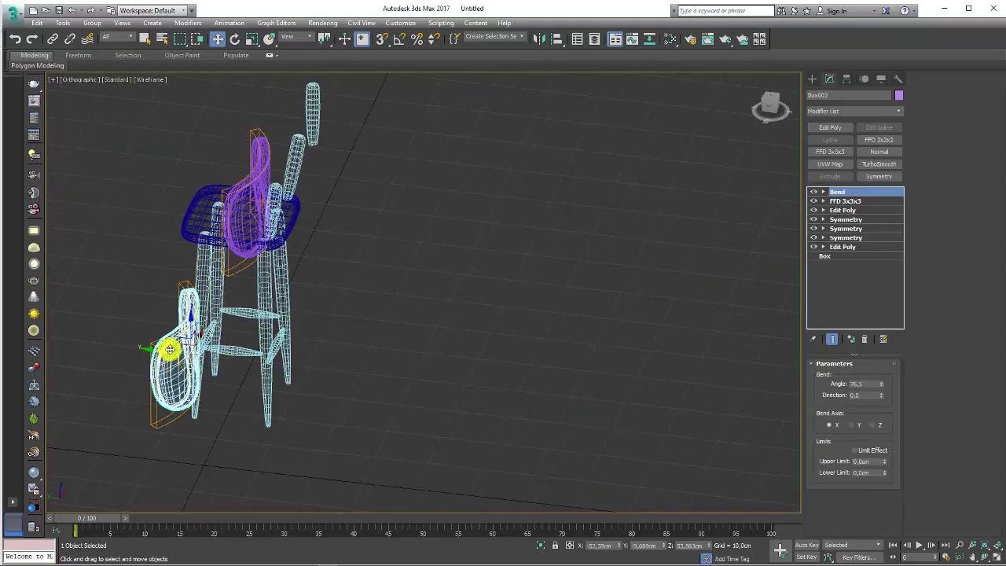
left_click_drag(182, 343, 363, 247)
- In Left view, tilt the original backrest backward and raise it above the seat
left_click(216, 201)
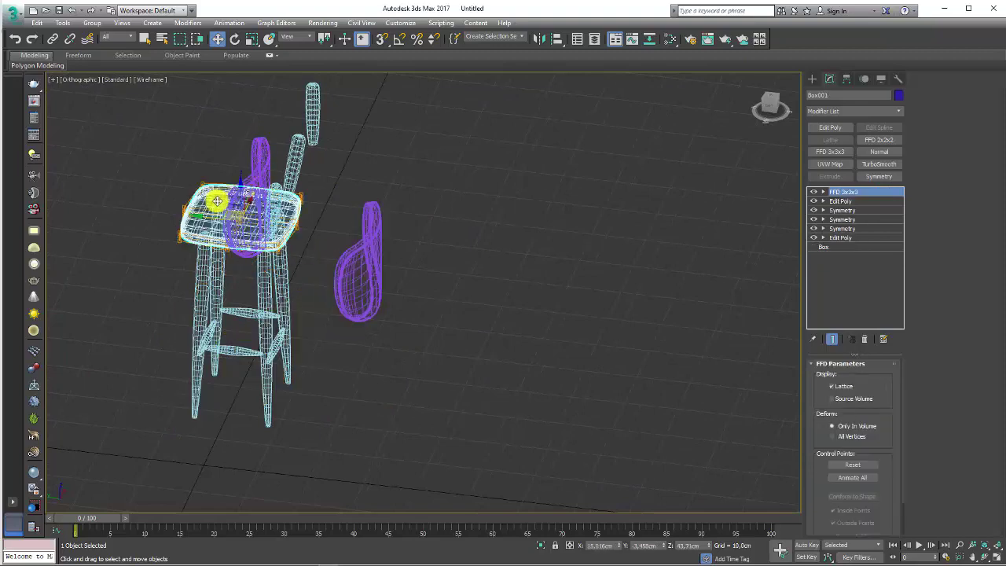
left_click(255, 178)
key("l")
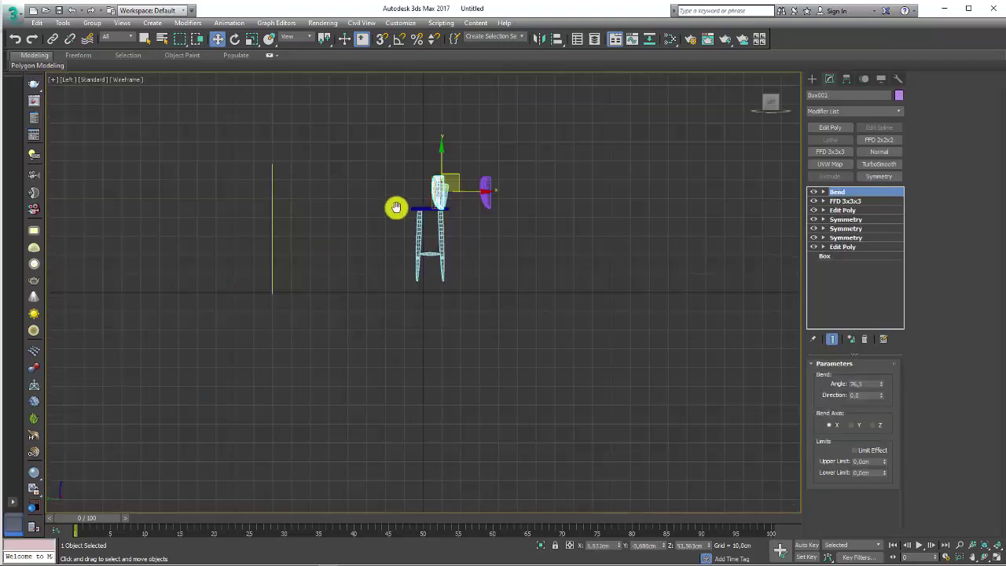
scroll(425, 197, "up", 5)
key("e")
mouse_move(592, 188)
left_mouse_down()
mouse_move(599, 193)
mouse_move(568, 174)
mouse_move(576, 186)
left_mouse_up()
key("w")
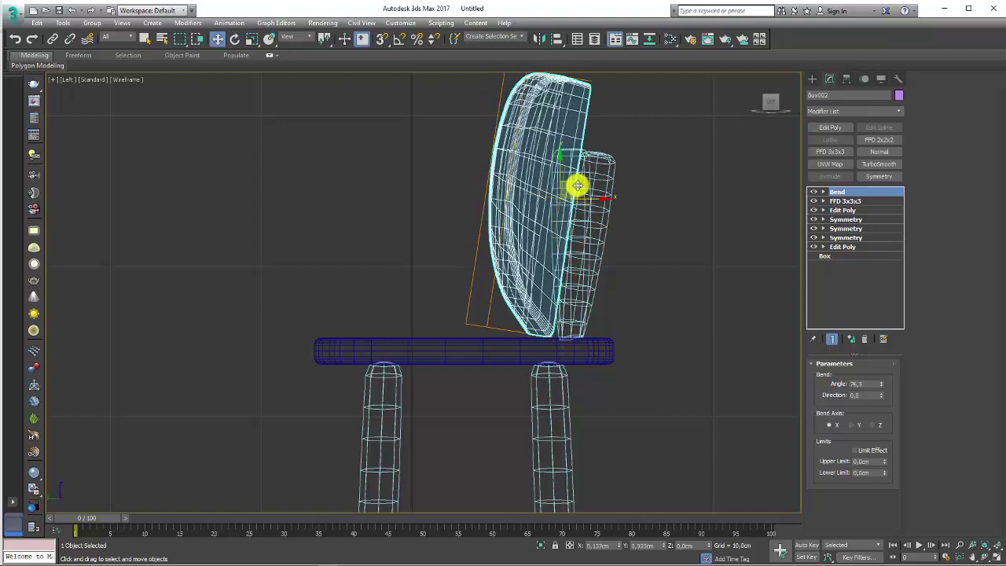
scroll(576, 187, "down", 5)
mouse_move(577, 186)
middle_mouse_down("alt")
mouse_move(617, 220)
mouse_move(608, 238)
mouse_move(539, 262)
mouse_move(377, 265)
mouse_move(534, 235)
mouse_move(529, 212)
mouse_move(478, 194)
middle_mouse_up("alt")
left_click(536, 267)
- Move the backrest onto the stool seat and switch to a shaded view
left_click(478, 194)
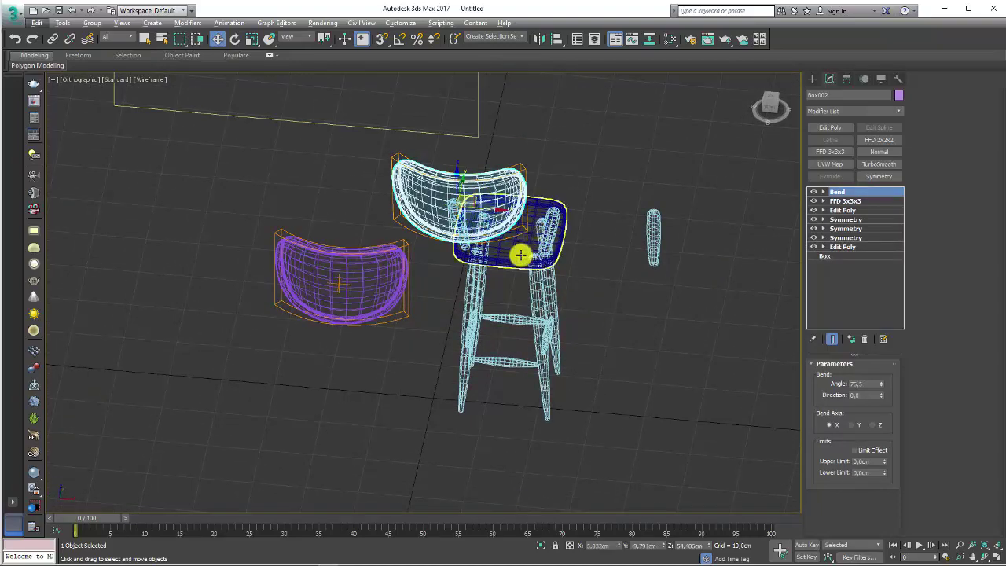
left_click_drag(490, 210, 539, 218)
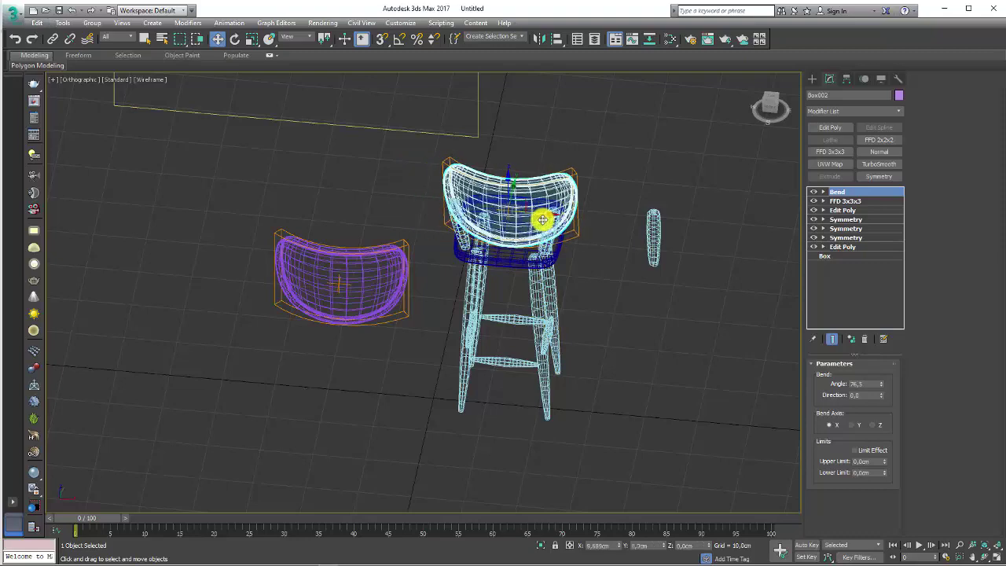
key("F3")
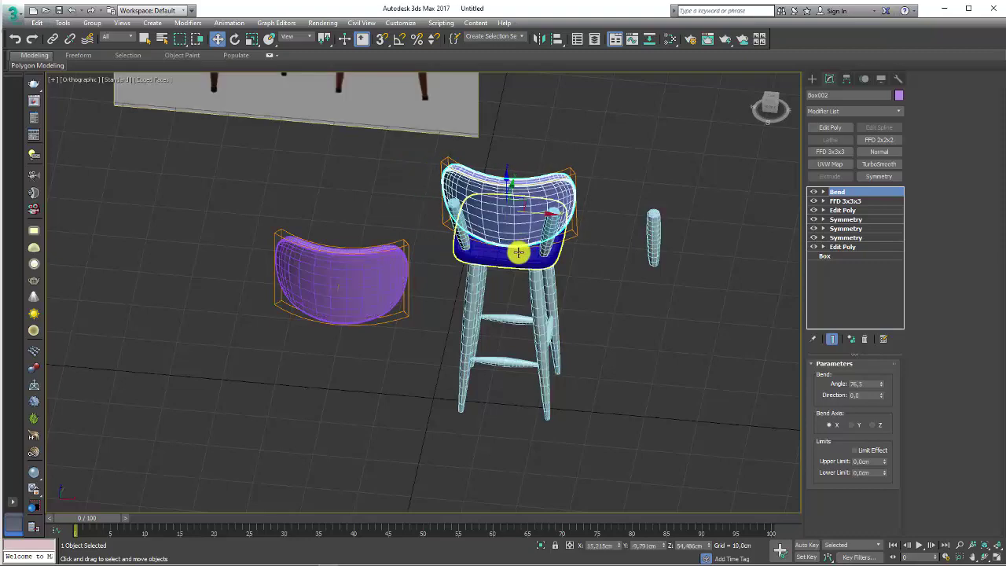
key("F4")
scroll(516, 249, "up", 3)
scroll(518, 196, "up", 2)
- Raise the backrest, move it back, and rotate it against the rear posts
middle_click_drag(522, 162, 511, 146, "alt")
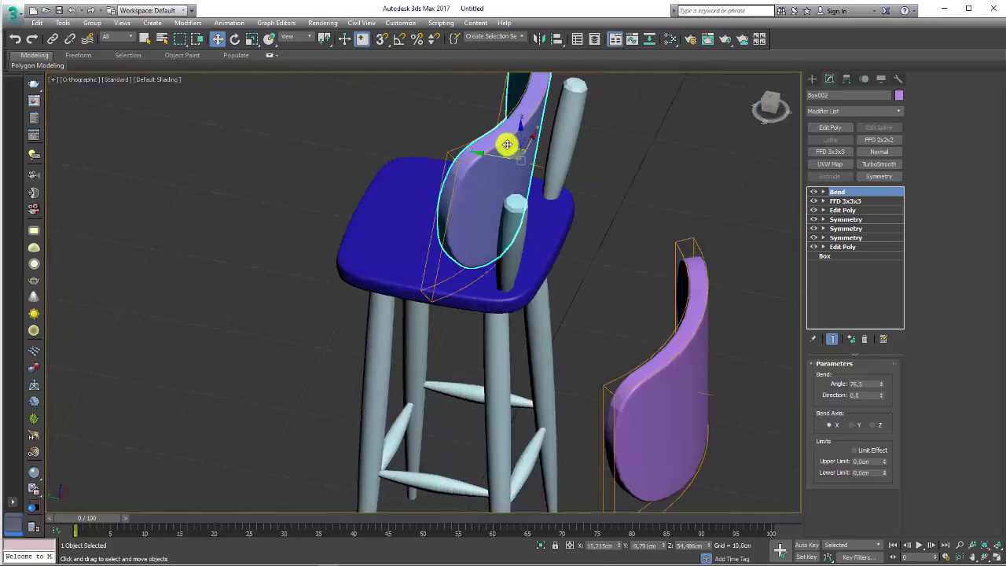
middle_click_drag(510, 139, 512, 133, "alt")
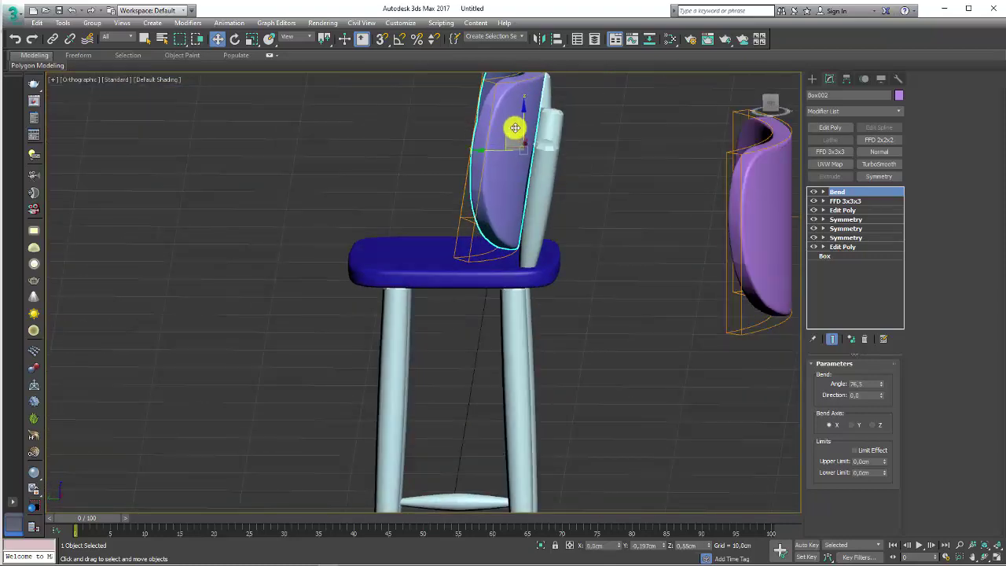
left_click_drag(514, 127, 526, 123)
mouse_move(555, 141)
middle_mouse_down("alt")
mouse_move(489, 218)
mouse_move(442, 220)
mouse_move(492, 212)
mouse_move(532, 247)
mouse_move(498, 225)
mouse_move(456, 231)
mouse_move(521, 240)
mouse_move(510, 223)
middle_mouse_up("alt")
key("e")
left_click_drag(481, 223, 477, 222)
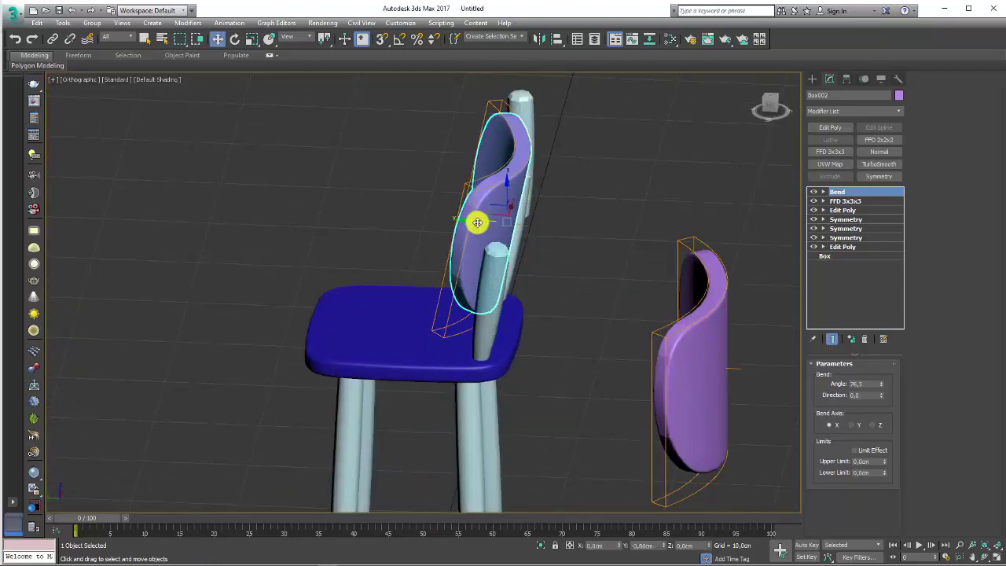
- In Front view, move the spare backrest Box003 right of the reference image and zoom in
middle_click_drag(556, 270, 459, 258, "alt")
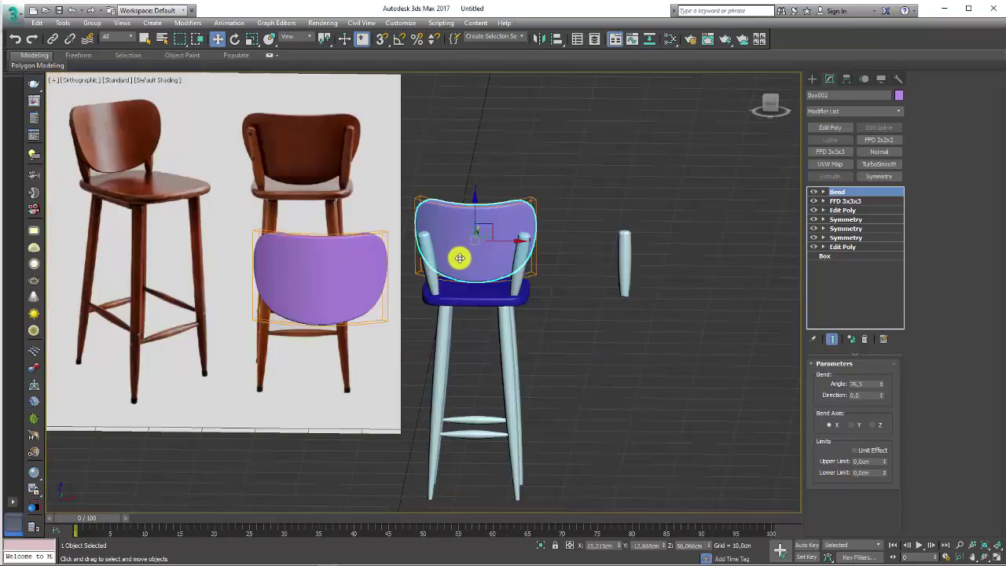
scroll(476, 243, "down", 5)
key("f")
scroll(445, 206, "up", 5)
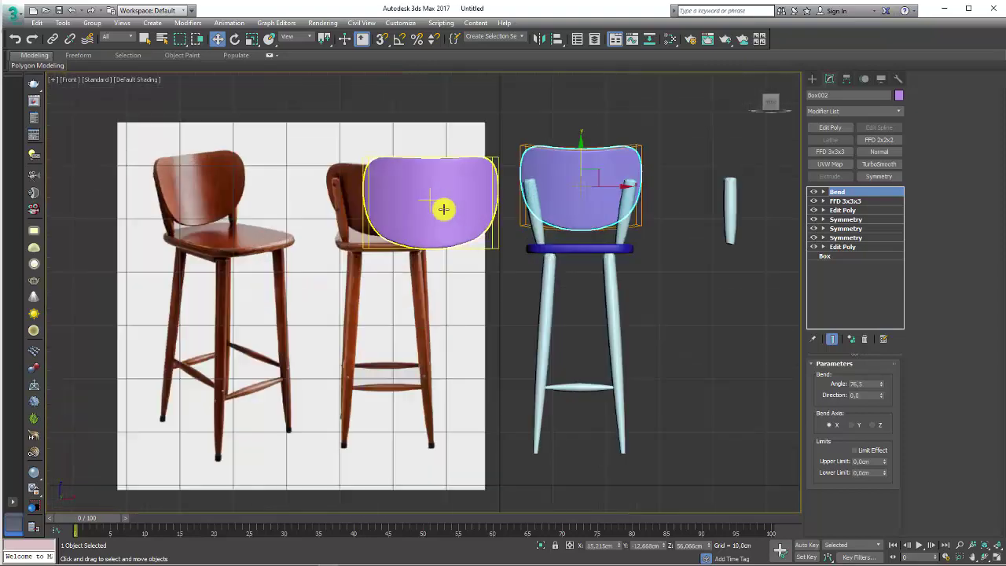
left_click(459, 199)
left_click_drag(460, 199, 820, 204)
scroll(433, 197, "up", 2)
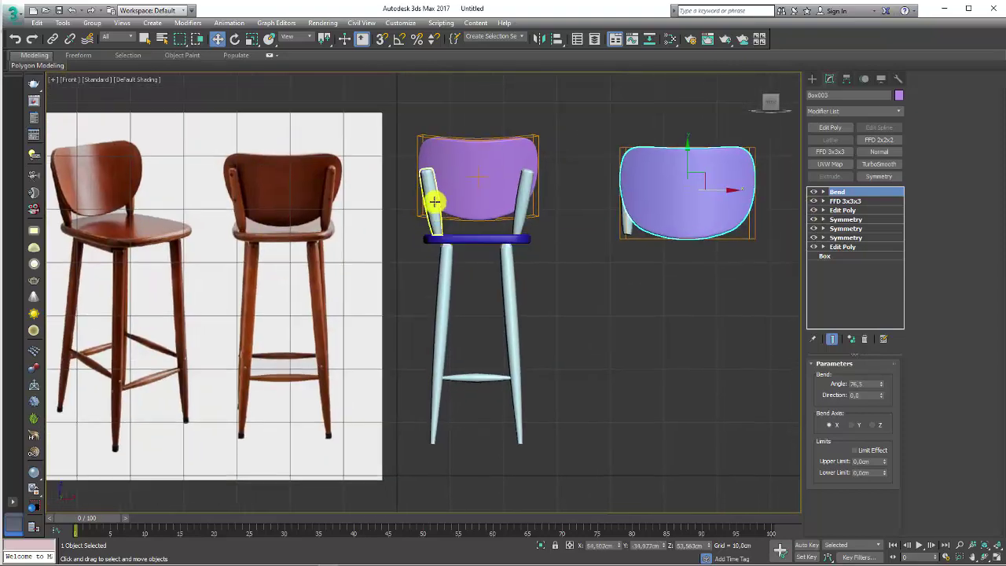
scroll(317, 166, "up", 1)
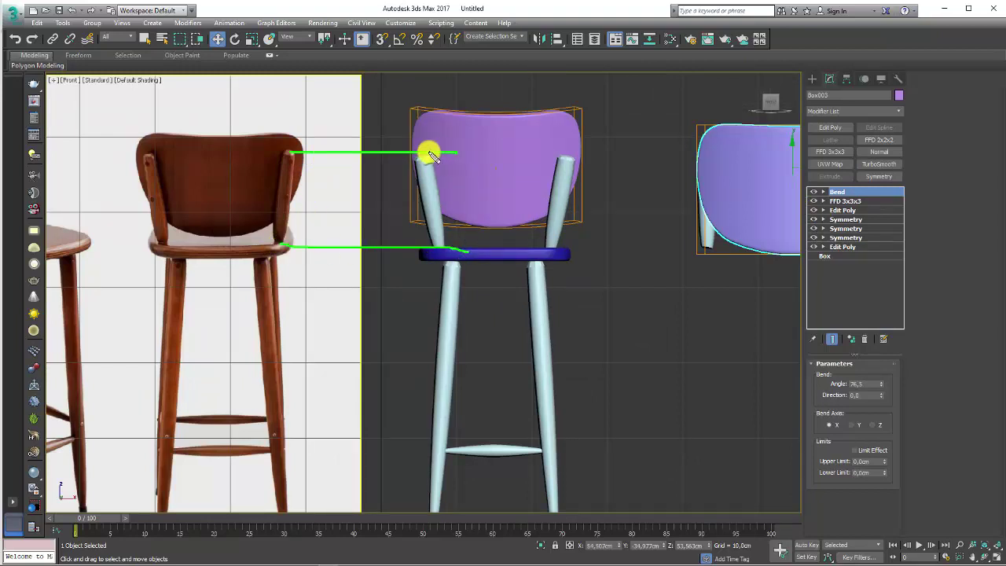
left_click(482, 154)
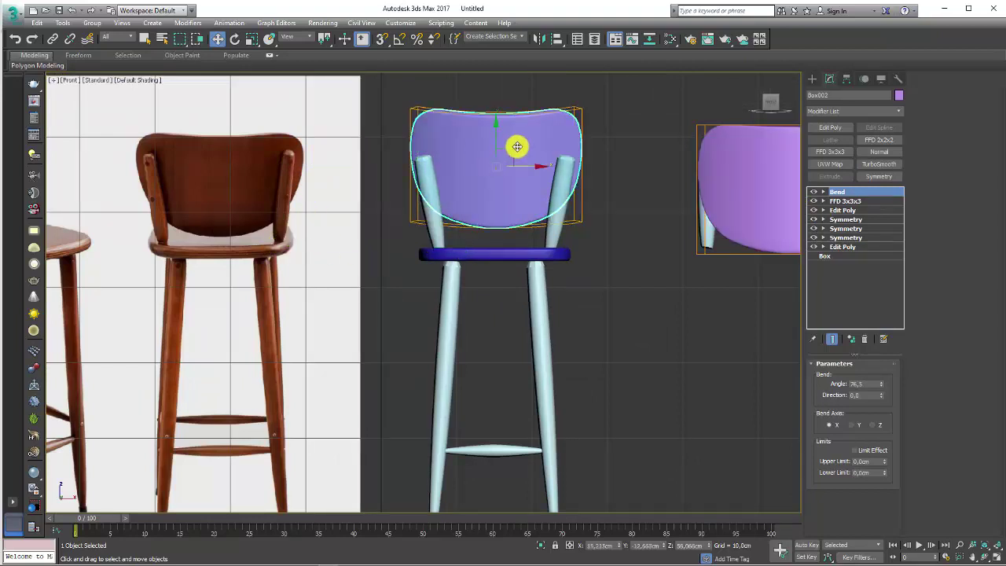
- Lower the stool's backrest slightly and scale it up uniformly to match the photo
left_click_drag(497, 140, 496, 144)
key("r")
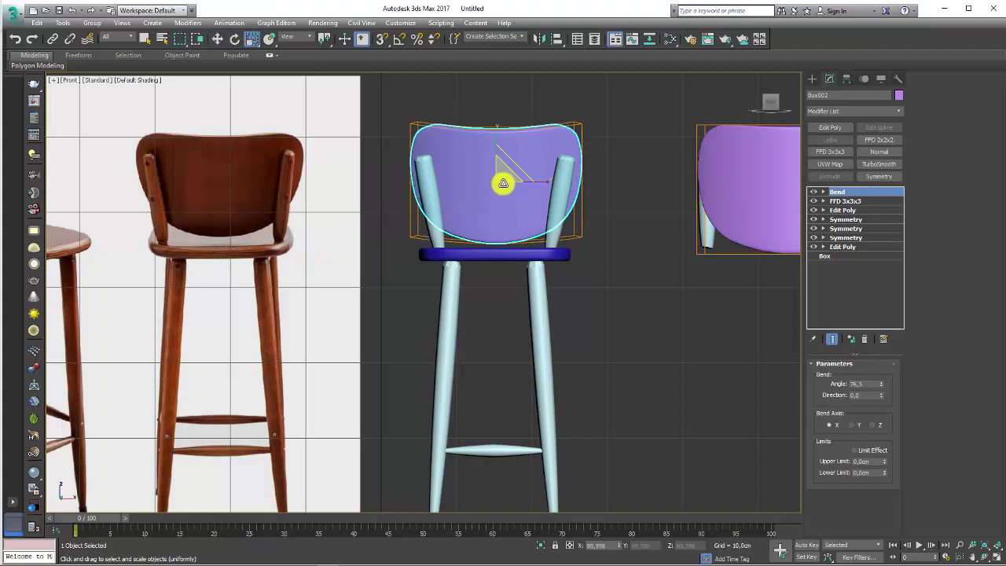
left_click_drag(505, 180, 498, 158)
key("r")
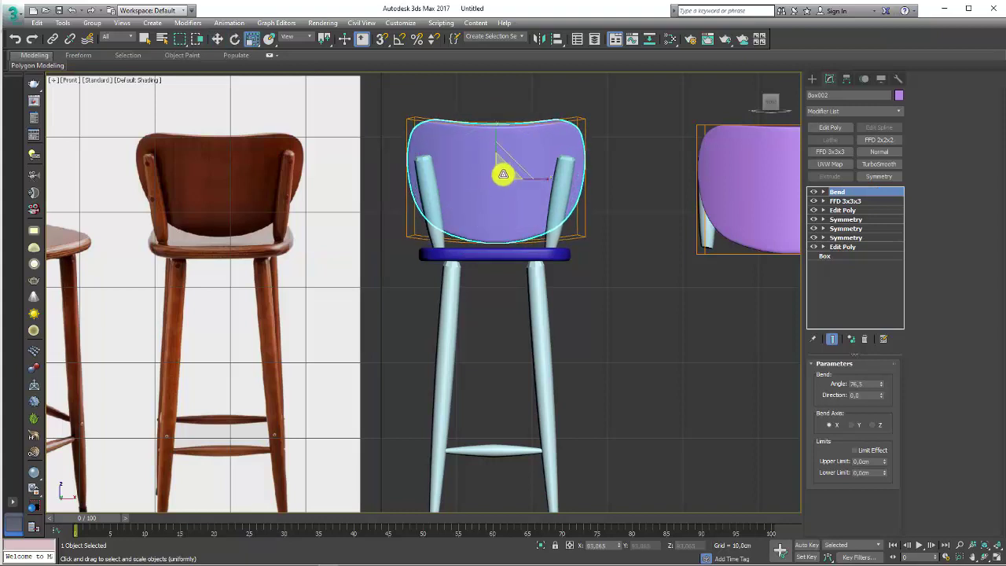
mouse_move(503, 173)
middle_mouse_down("alt")
mouse_move(550, 230)
mouse_move(534, 205)
middle_mouse_up("alt")
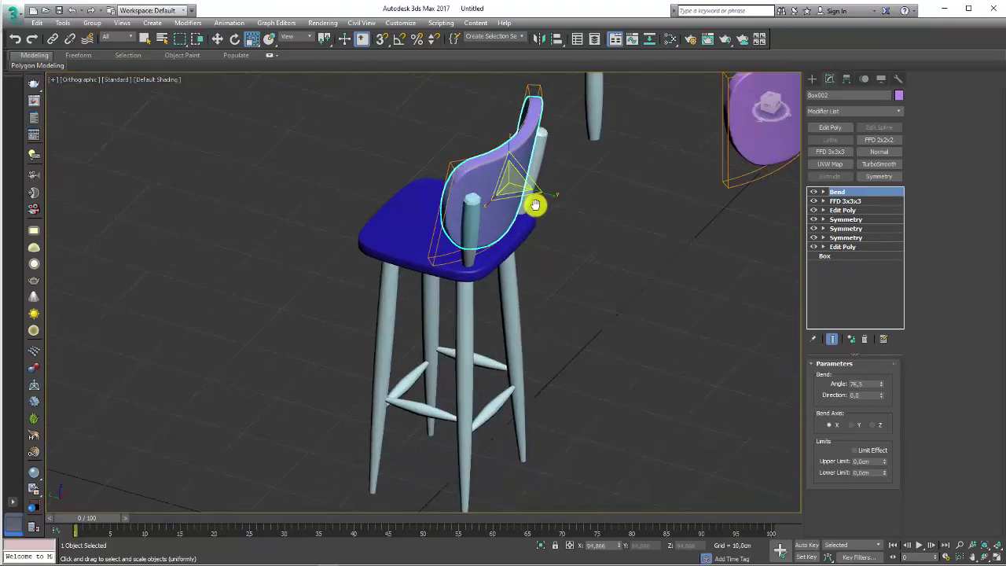
scroll(534, 205, "up", 3)
key("w")
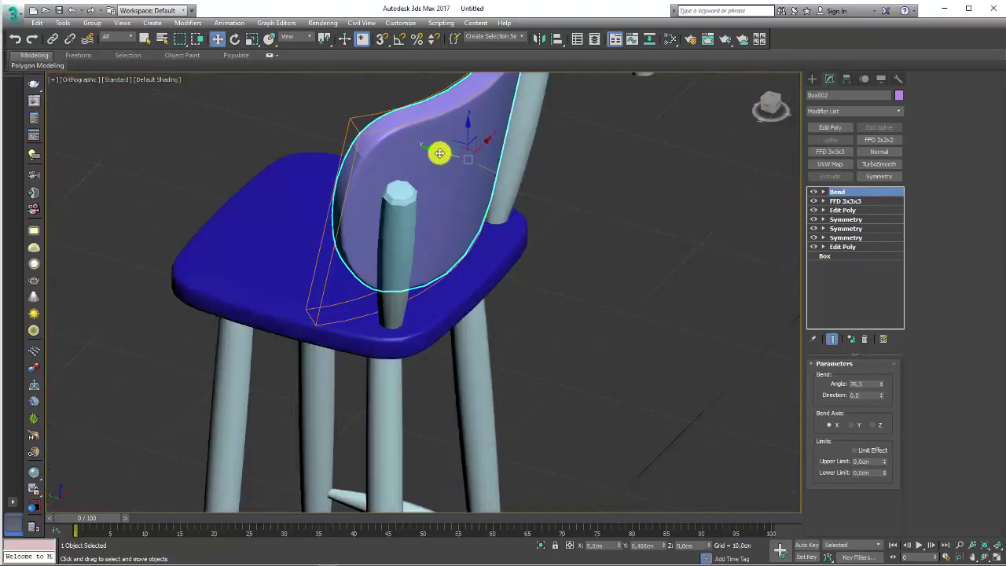
scroll(432, 169, "down", 5)
scroll(490, 179, "up", 2)
mouse_move(490, 179)
middle_mouse_down("alt")
mouse_move(473, 168)
mouse_move(483, 343)
middle_mouse_up("alt")
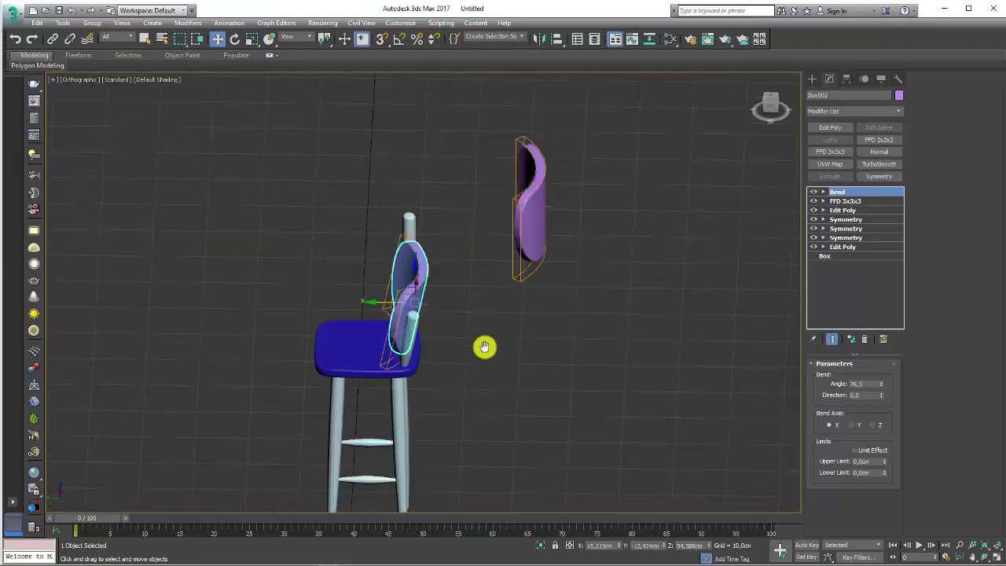
- Select the spare backrest, switch off its Bend, and work in its FFD 3x3x3 control points
left_click(570, 235)
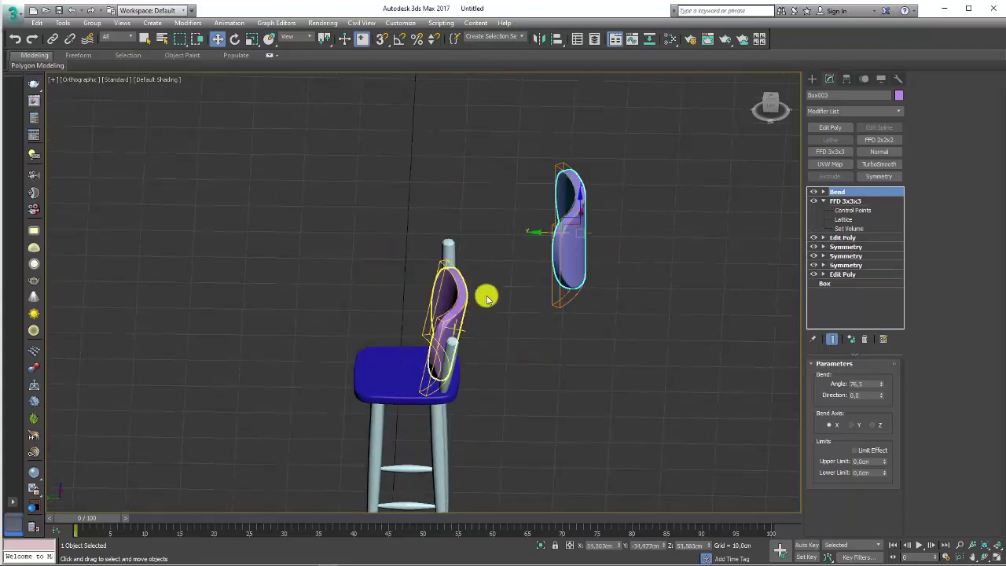
left_click(454, 299)
middle_click_drag(453, 300, 511, 303, "alt")
left_click(585, 220)
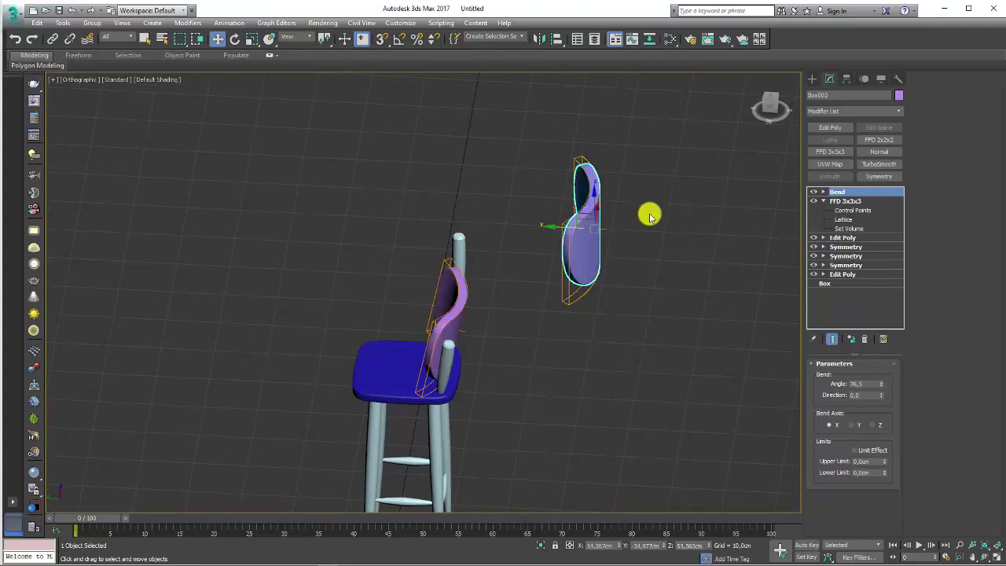
left_click(817, 193)
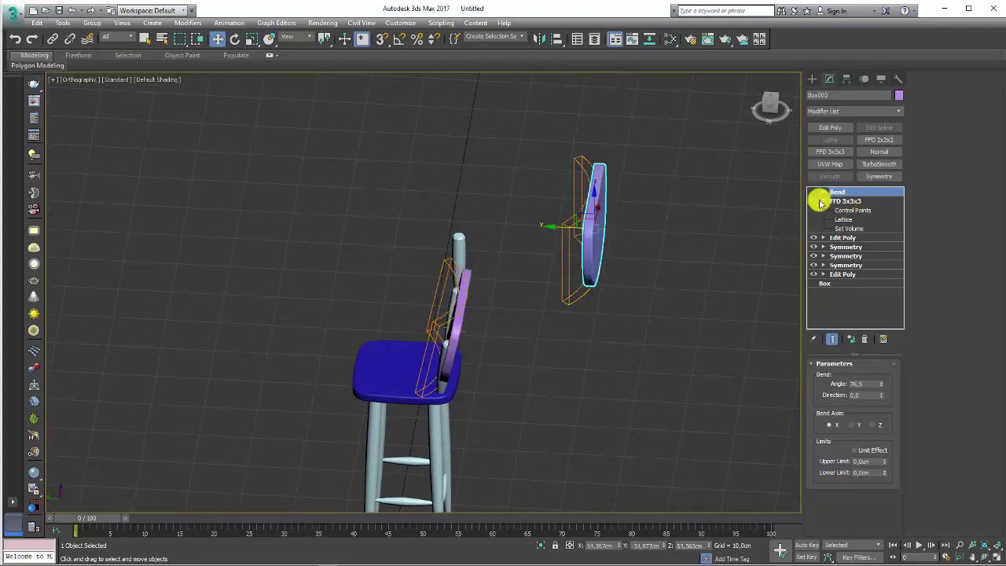
left_click(840, 201)
left_click(850, 210)
mouse_move(781, 197)
middle_mouse_down("alt")
mouse_move(658, 200)
mouse_move(673, 247)
mouse_move(586, 184)
middle_mouse_up("alt")
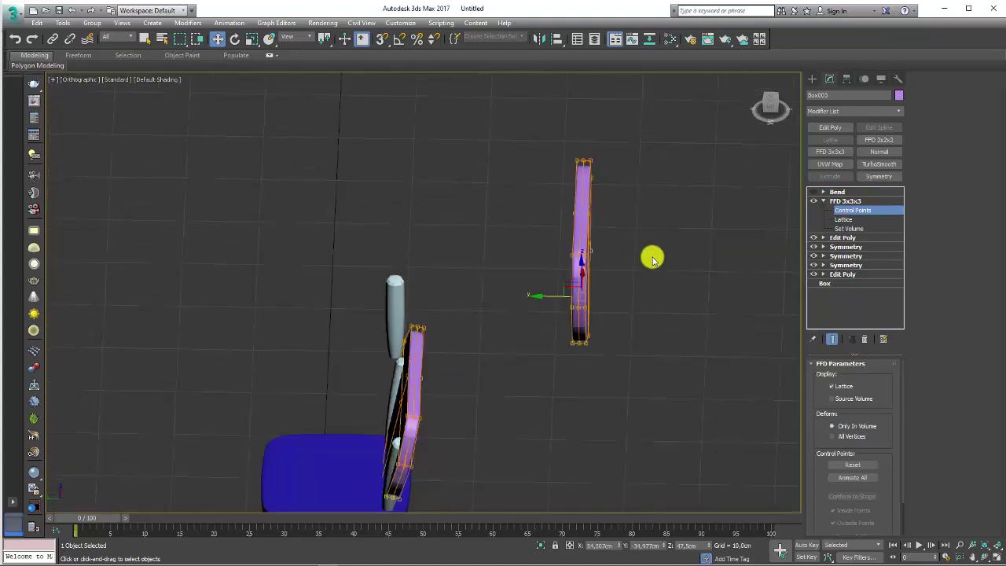
middle_click_drag(652, 260, 546, 202, "alt")
left_click(830, 202)
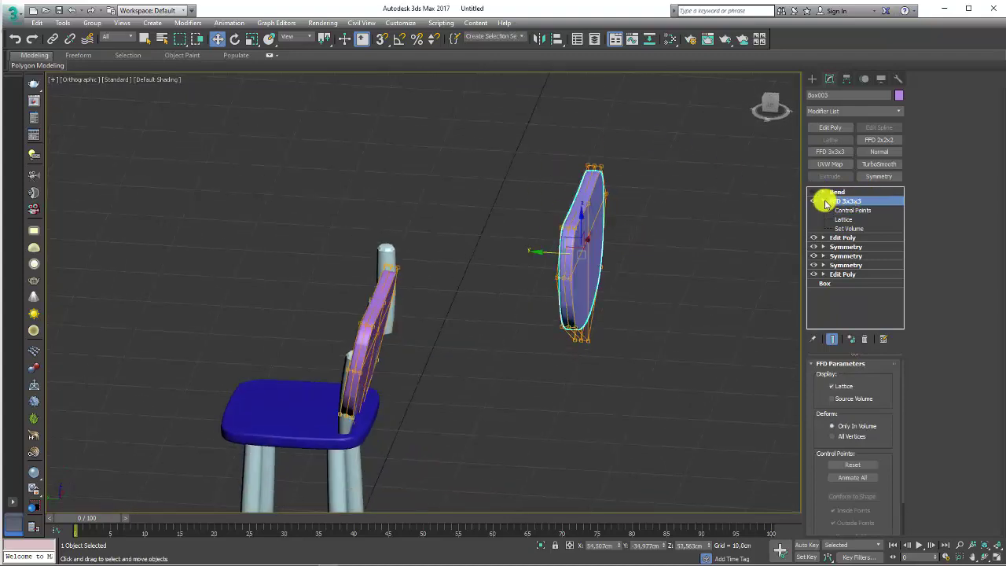
- Add an FFD 2x2x2 below the Bend and shift its points to slim the panel
left_click(875, 143)
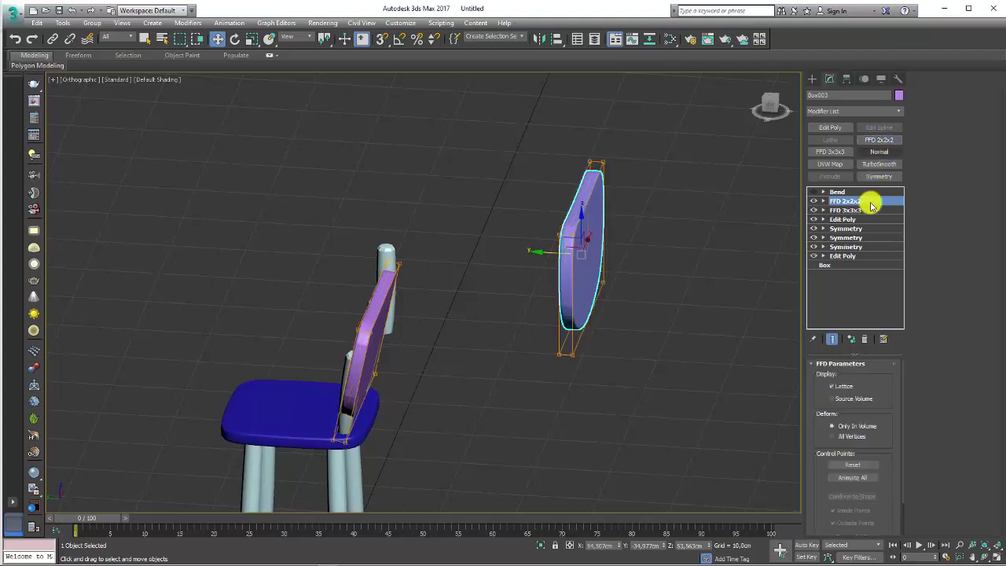
left_click(822, 201)
left_click(852, 210)
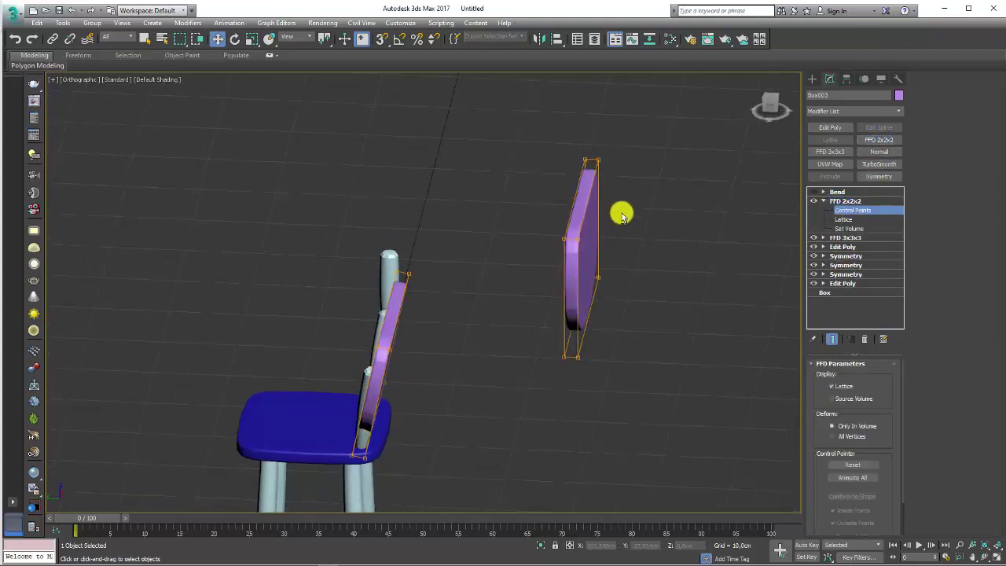
middle_click_drag(617, 212, 619, 217, "alt")
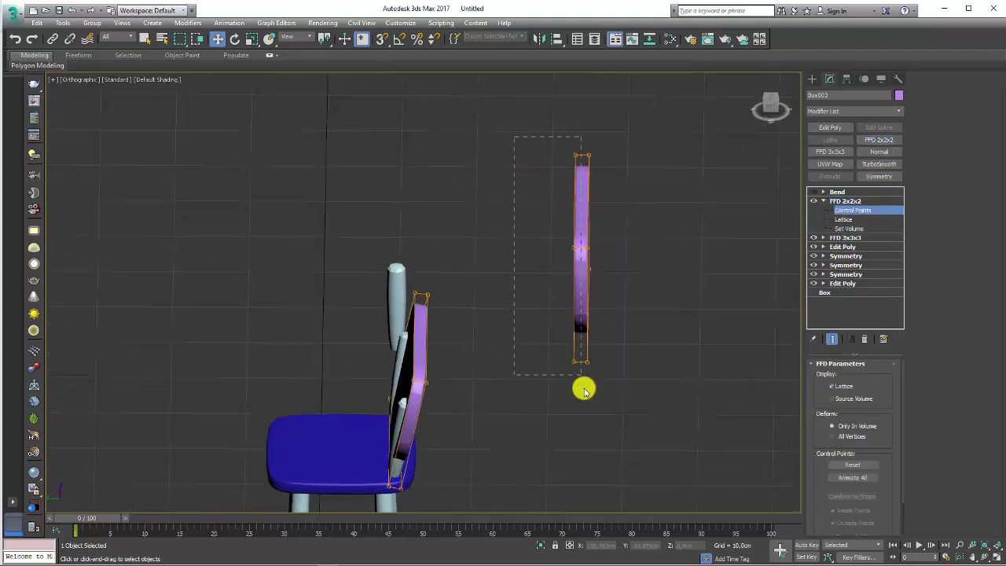
left_click_drag(536, 259, 541, 260)
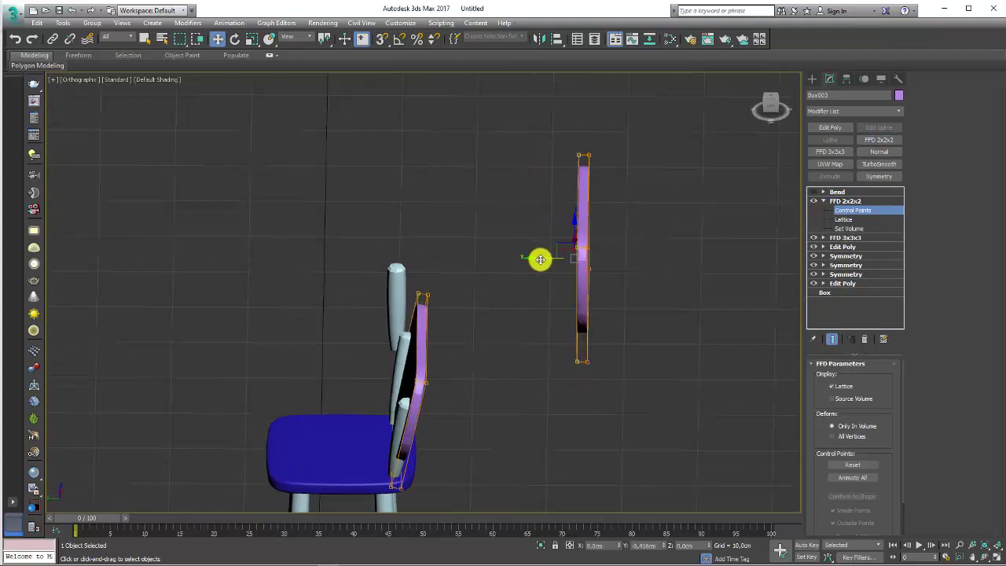
left_click(834, 192)
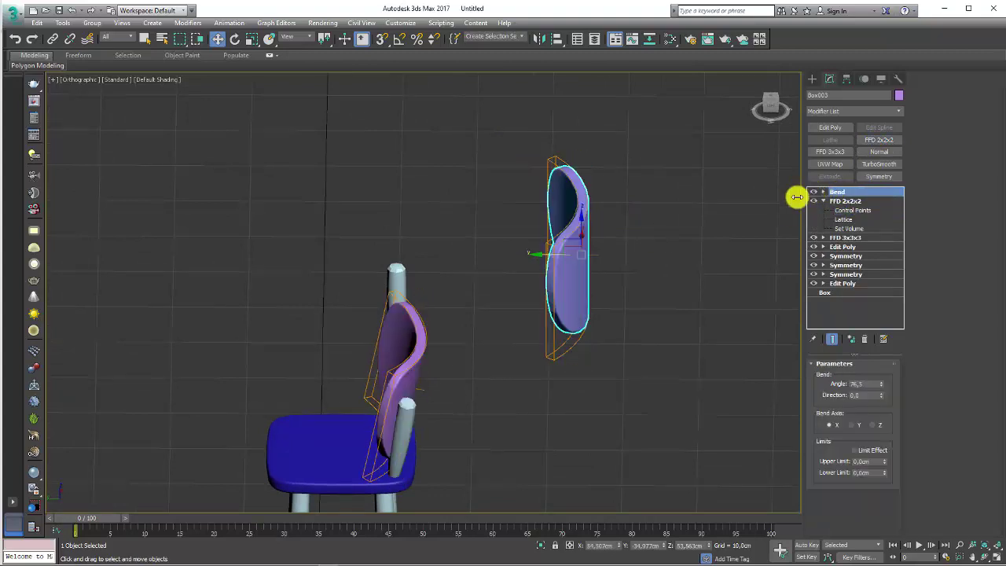
mouse_move(637, 283)
middle_mouse_down("alt")
mouse_move(543, 332)
mouse_move(215, 328)
middle_mouse_up("alt")
scroll(337, 243, "up", 3)
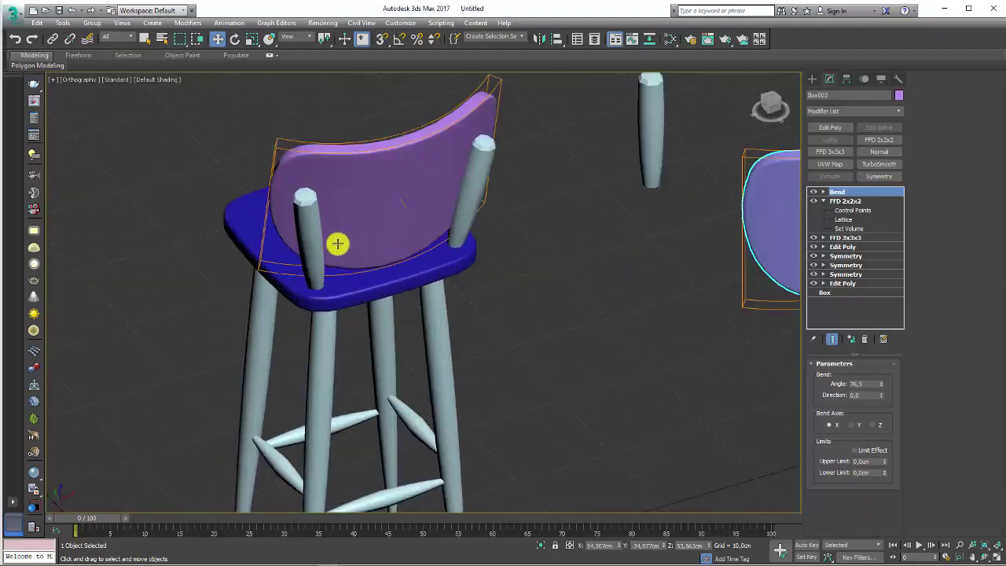
scroll(310, 206, "up", 3)
scroll(314, 208, "down", 5)
scroll(348, 202, "down", 3)
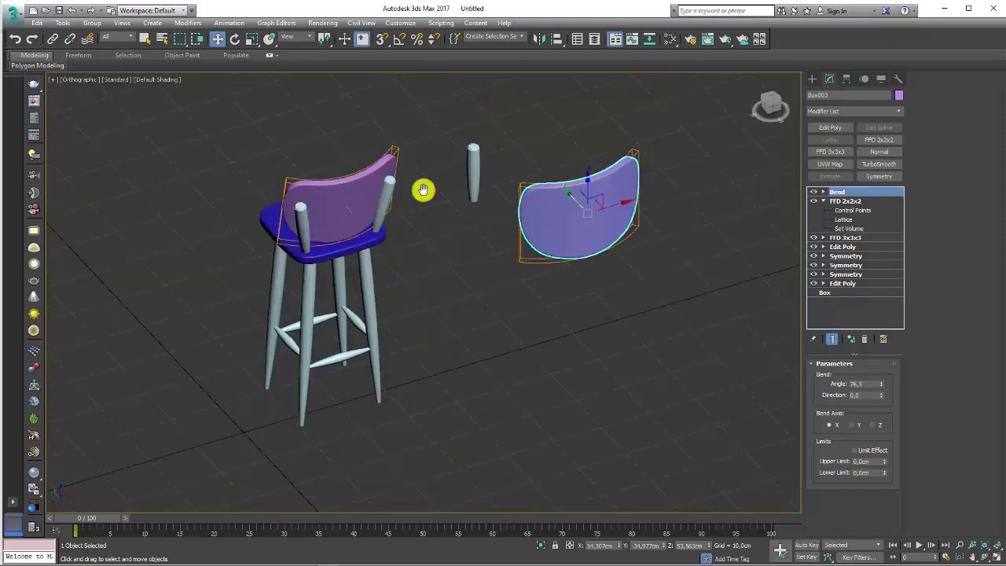
mouse_move(422, 188)
middle_mouse_down("alt")
mouse_move(552, 243)
mouse_move(621, 285)
mouse_move(586, 251)
mouse_move(535, 242)
mouse_move(525, 192)
middle_mouse_up("alt")
scroll(552, 243, "up", 2)
scroll(564, 248, "down", 2)
left_click(462, 259)
scroll(469, 267, "up", 5)
mouse_move(478, 281)
middle_mouse_down("alt")
mouse_move(603, 282)
mouse_move(618, 231)
mouse_move(644, 280)
middle_mouse_up("alt")
scroll(604, 282, "down", 3)
scroll(644, 281, "down", 2)
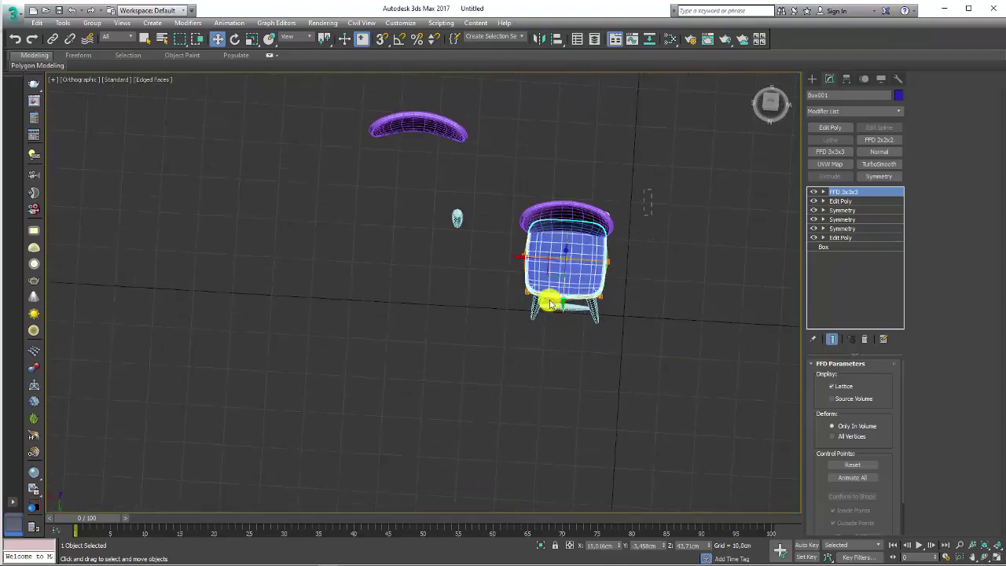
key("ctrl+a")
mouse_move(542, 288)
middle_mouse_down("alt")
mouse_move(573, 229)
mouse_move(528, 275)
middle_mouse_up("alt")
left_click_drag(528, 260, 727, 242, "shift")
left_click(547, 335)
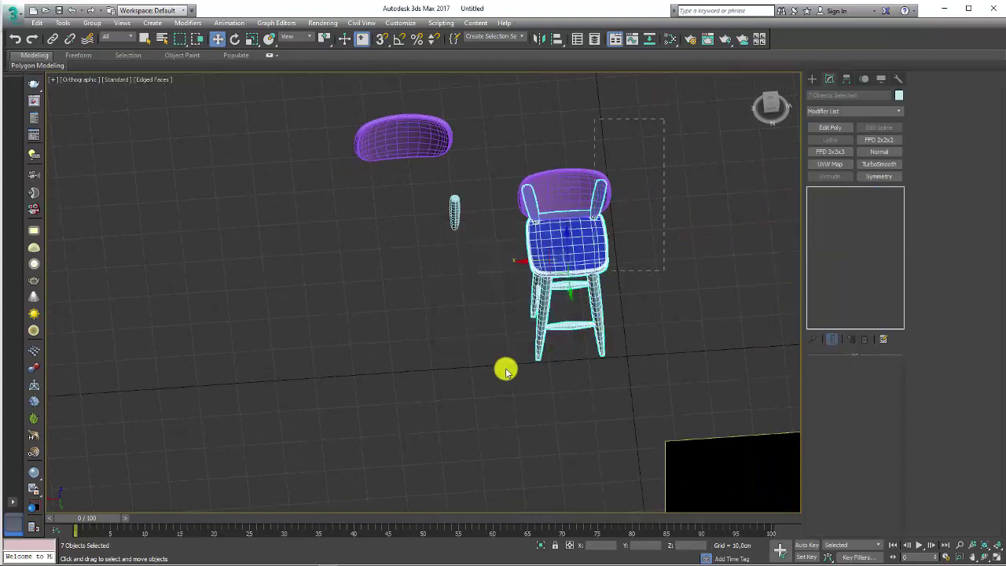
- Instance-clone only the seat and legs to the right, then undo that incomplete copy
left_click(527, 276, "ctrl")
left_click(525, 255)
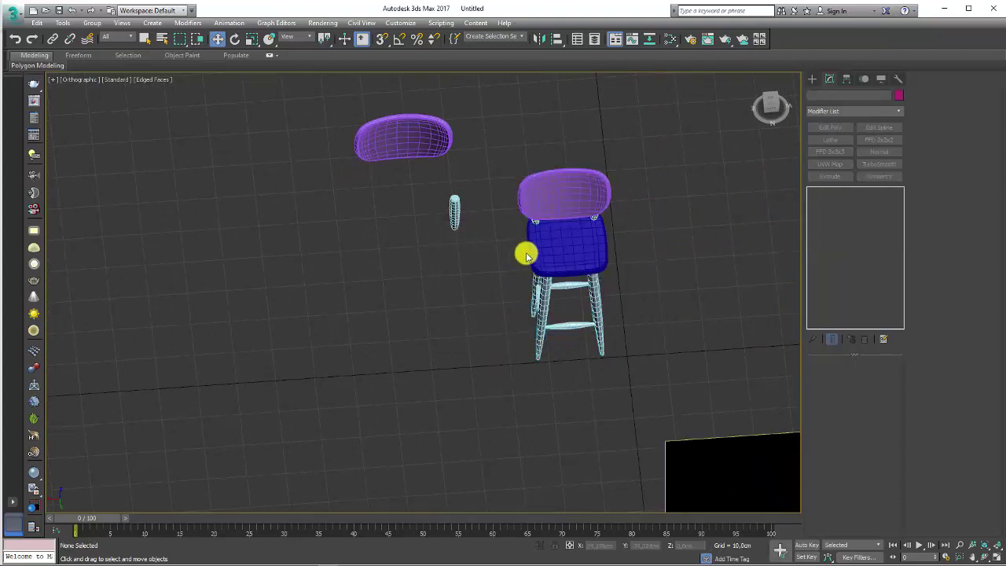
left_click(569, 284)
left_click_drag(526, 264, 738, 253, "shift")
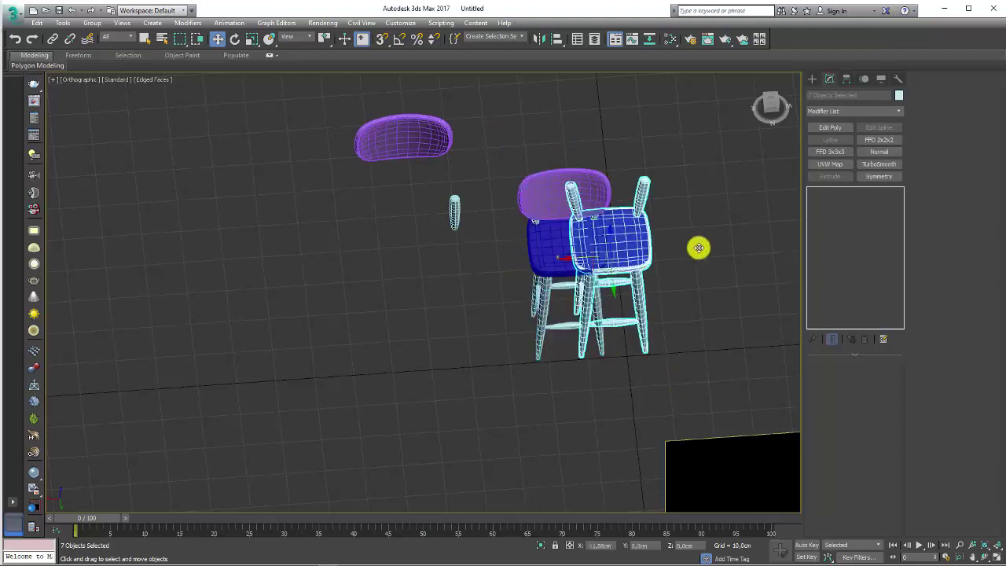
left_click(503, 336)
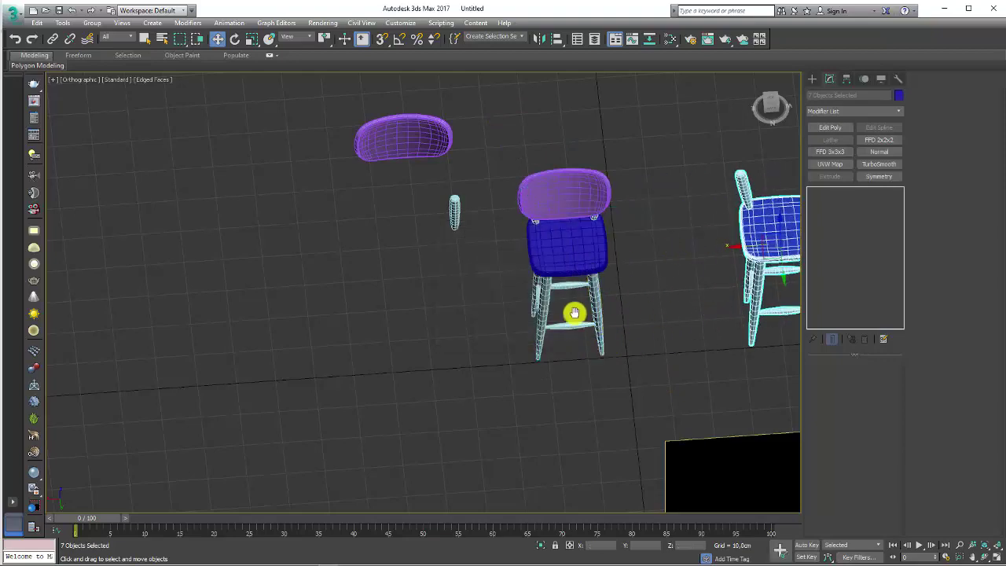
middle_click_drag(574, 314, 433, 292)
key("ctrl+z")
- Select all eight stool parts including the backrest and clone them as an Instance to the right
mouse_move(411, 240)
middle_mouse_down()
mouse_move(603, 288)
mouse_move(551, 167)
middle_mouse_up()
left_click(495, 207)
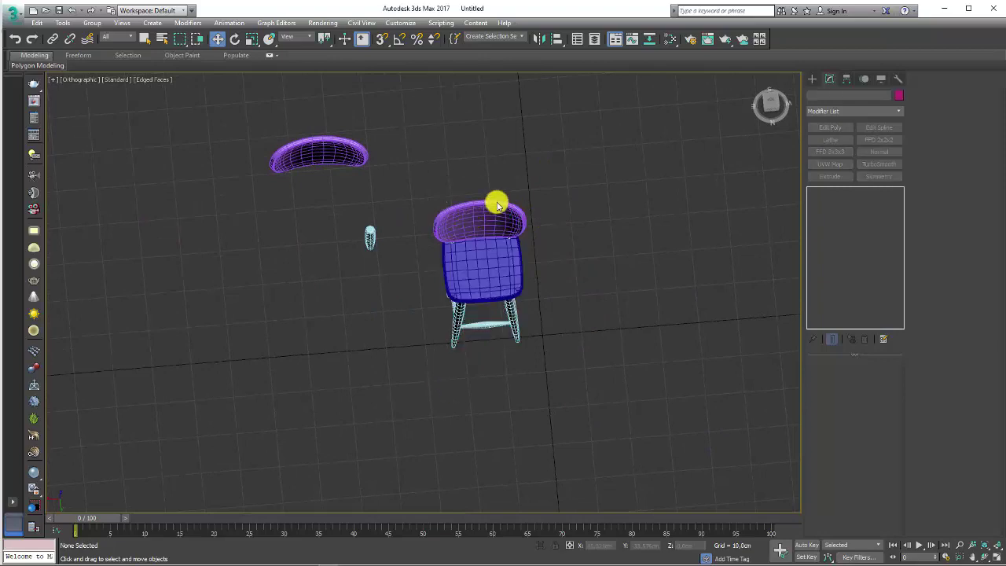
left_click_drag(450, 386, 456, 254)
scroll(458, 280, "up", 2)
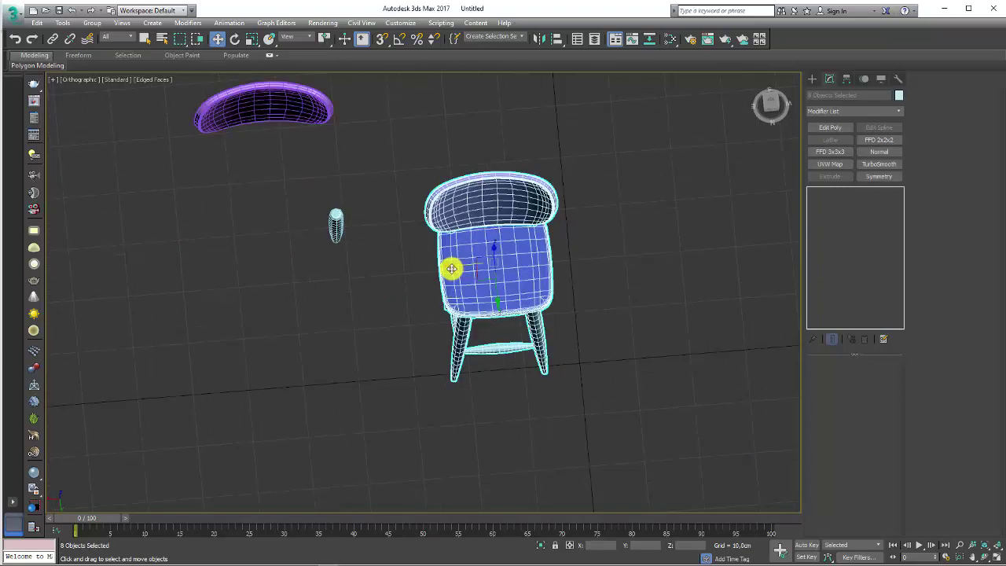
left_click_drag(454, 265, 668, 251, "shift")
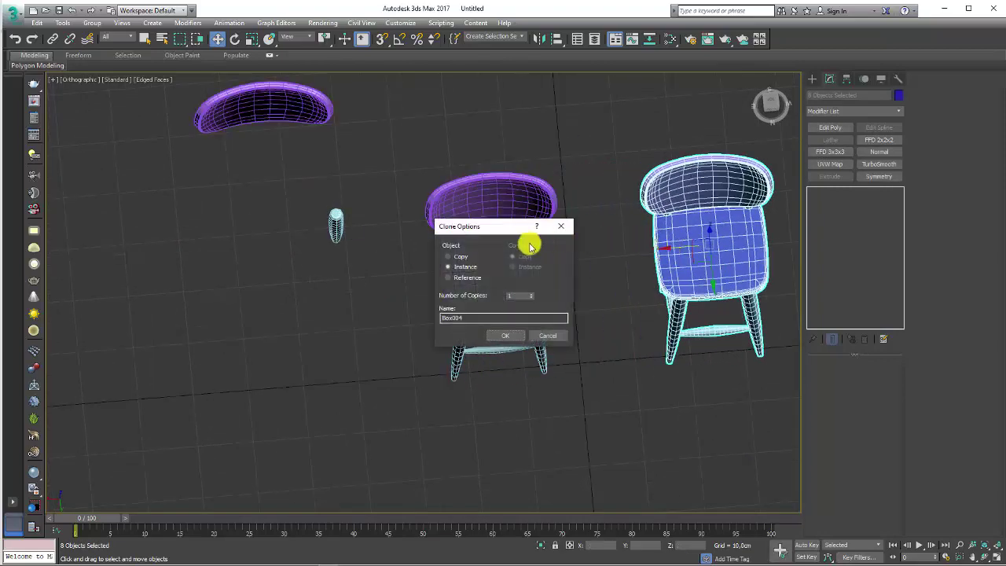
left_click(504, 336)
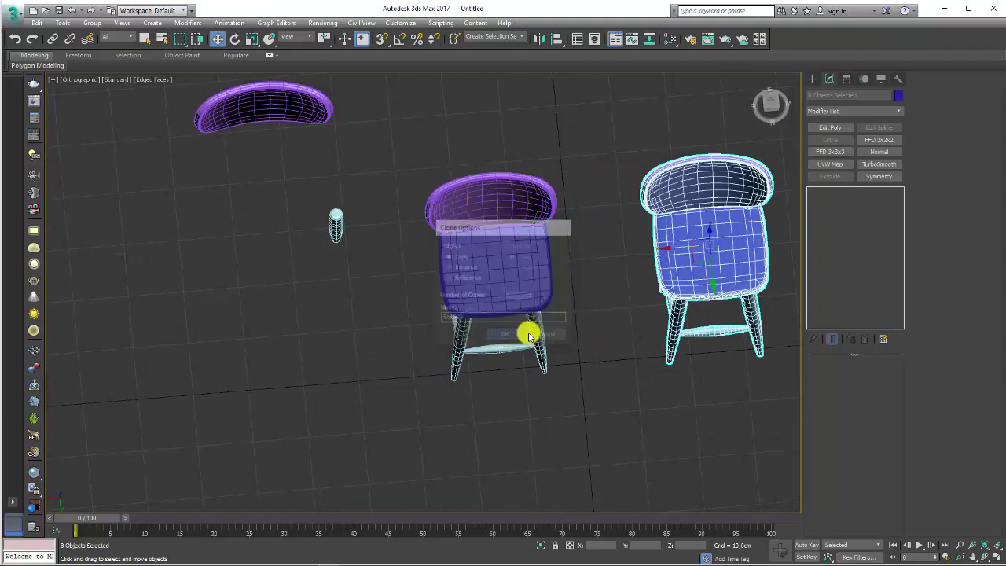
middle_click_drag(467, 316, 503, 269, "alt")
- Select the copied stool's legs and make them unique so they no longer follow the original's
left_click(507, 318)
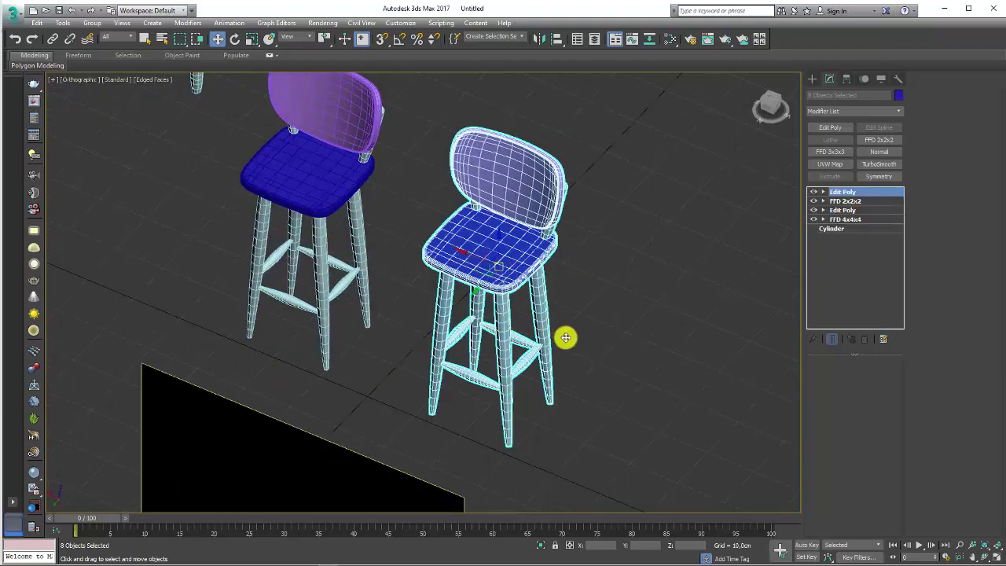
mouse_move(568, 337)
middle_mouse_down("alt")
mouse_move(568, 354)
mouse_move(539, 353)
mouse_move(534, 334)
mouse_move(780, 328)
middle_mouse_up("alt")
key("q")
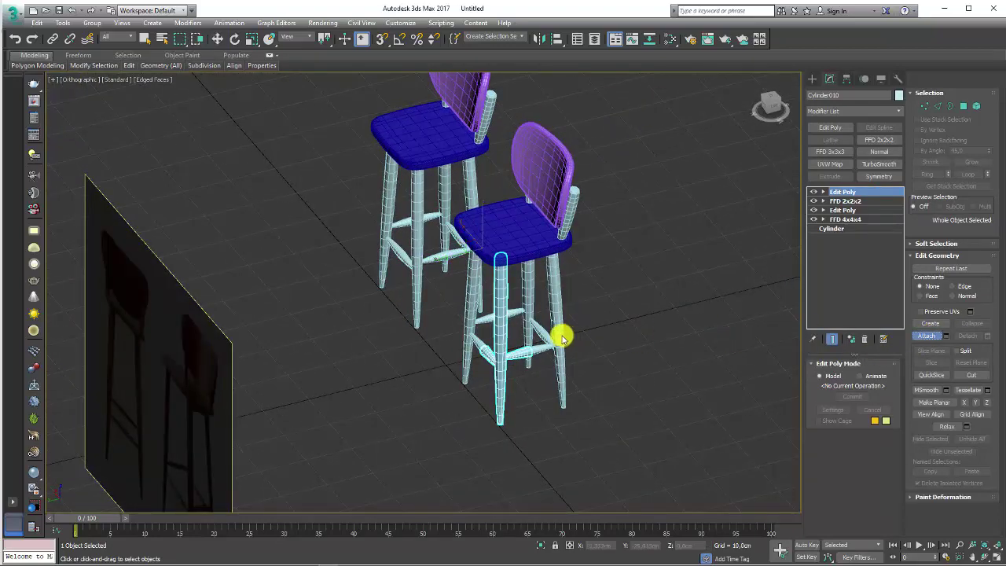
mouse_move(559, 328)
middle_mouse_down("alt")
mouse_move(572, 341)
mouse_move(526, 320)
middle_mouse_up("alt")
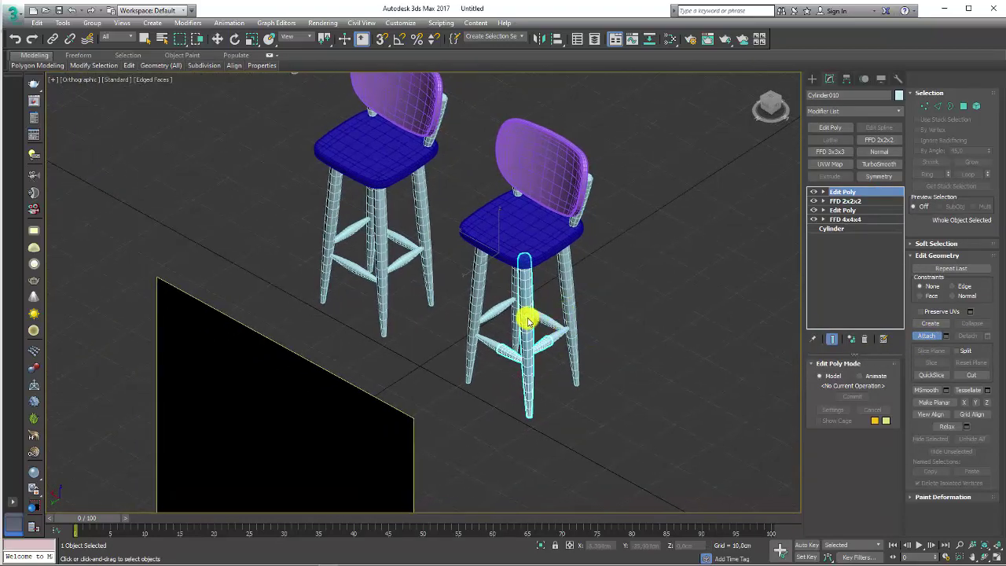
key("w")
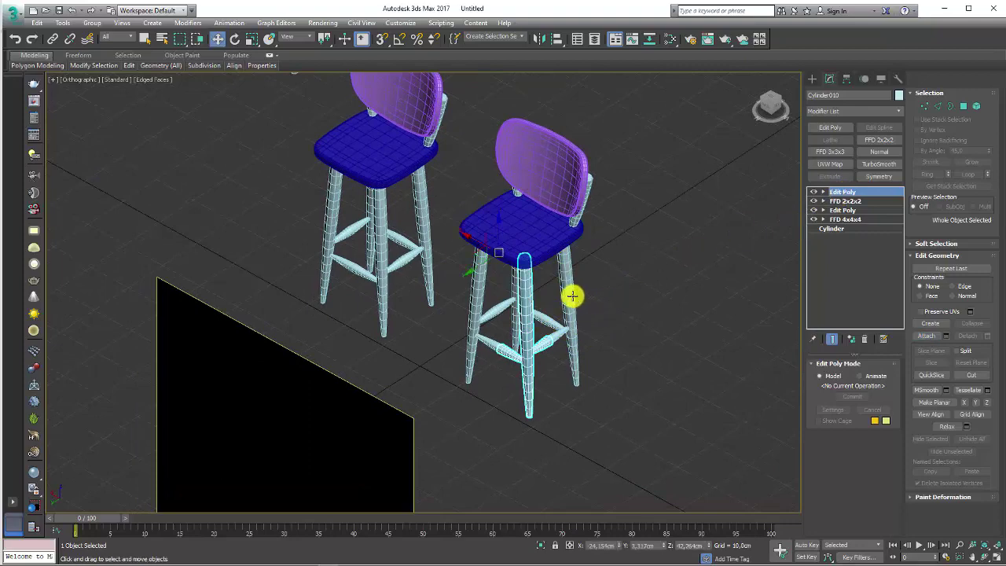
left_click(572, 295)
mouse_move(579, 291)
middle_mouse_down("alt")
mouse_move(620, 307)
mouse_move(539, 291)
middle_mouse_up("alt")
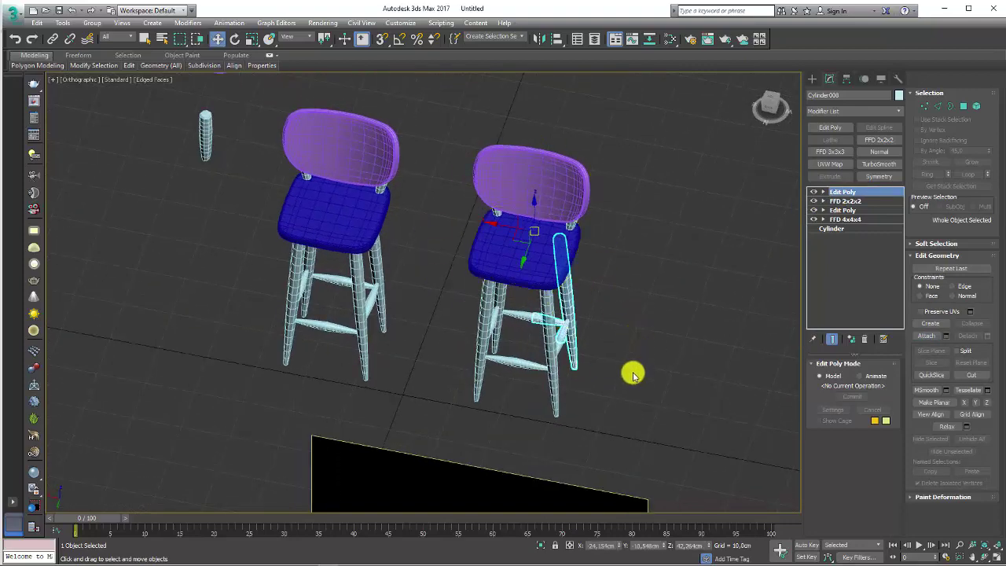
left_click_drag(454, 142, 449, 146)
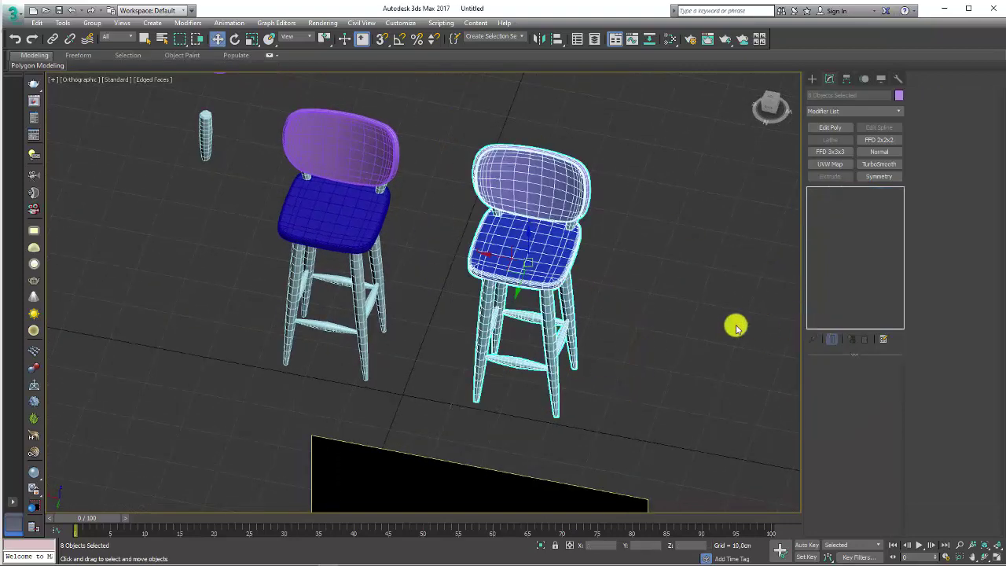
left_click_drag(496, 385, 531, 382)
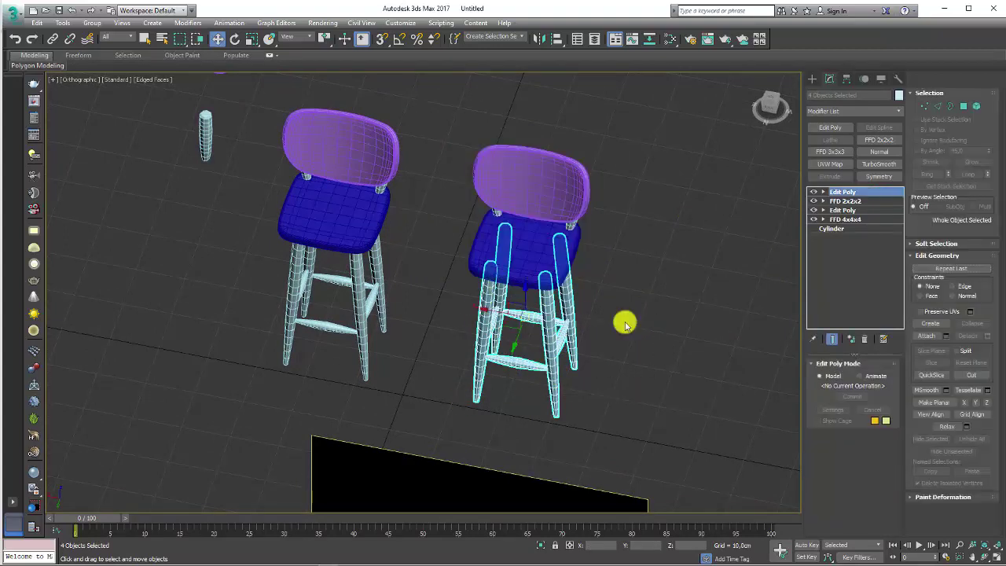
left_click(852, 339)
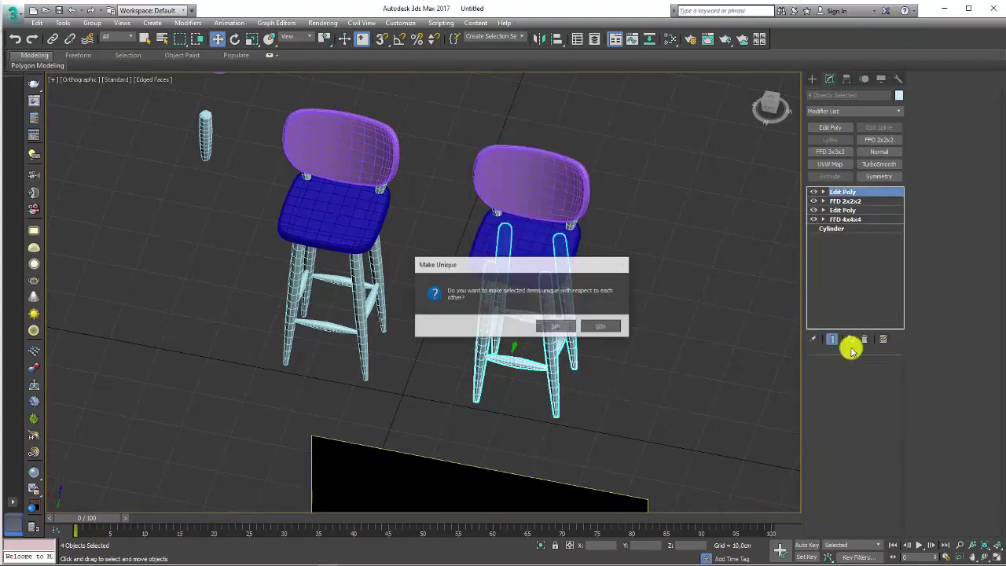
left_click(555, 321)
- Attach two neighbouring legs onto the copied stool's front leg, Cylinder010, as one mesh
left_click(534, 258)
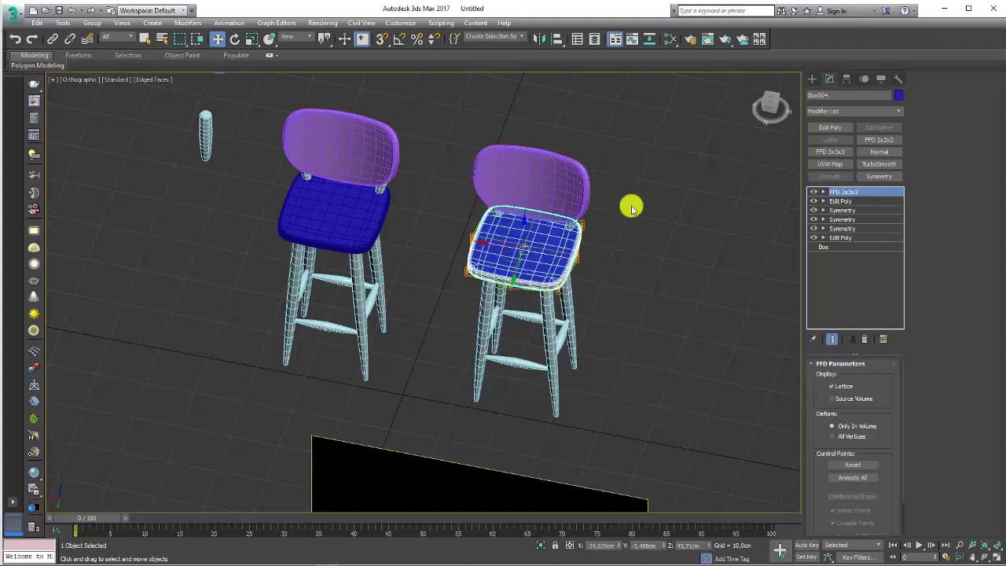
left_click(547, 349)
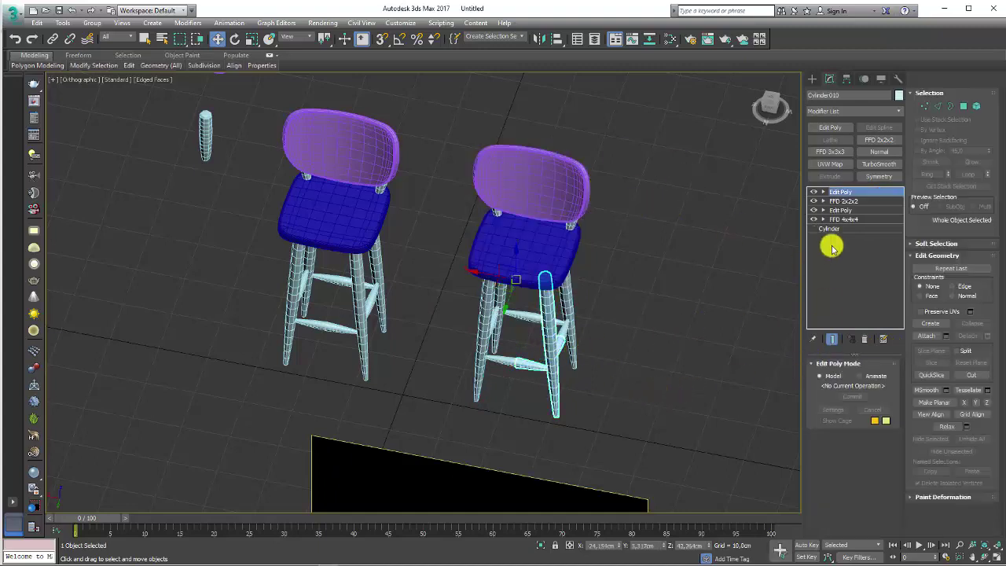
left_click(925, 336)
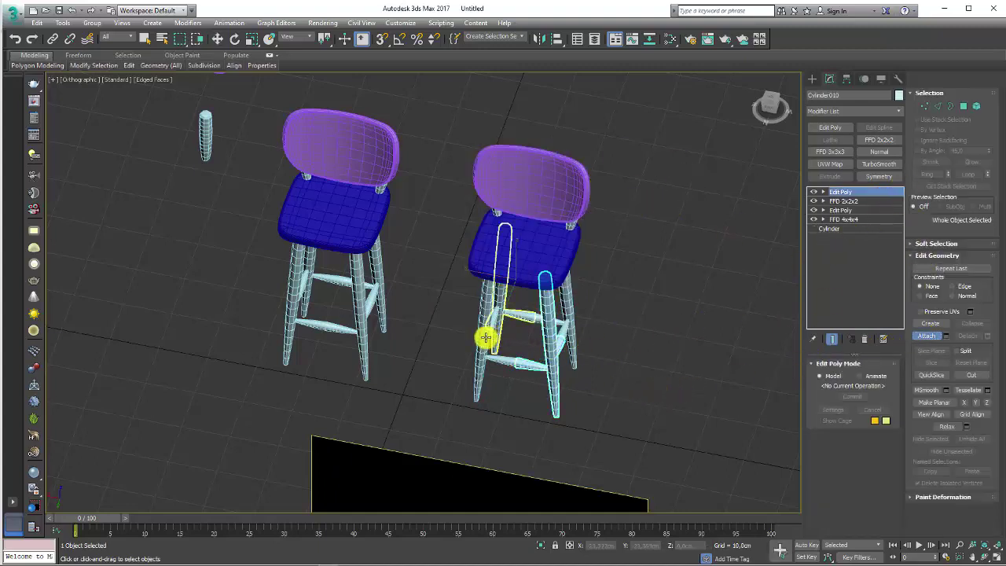
left_click(542, 316)
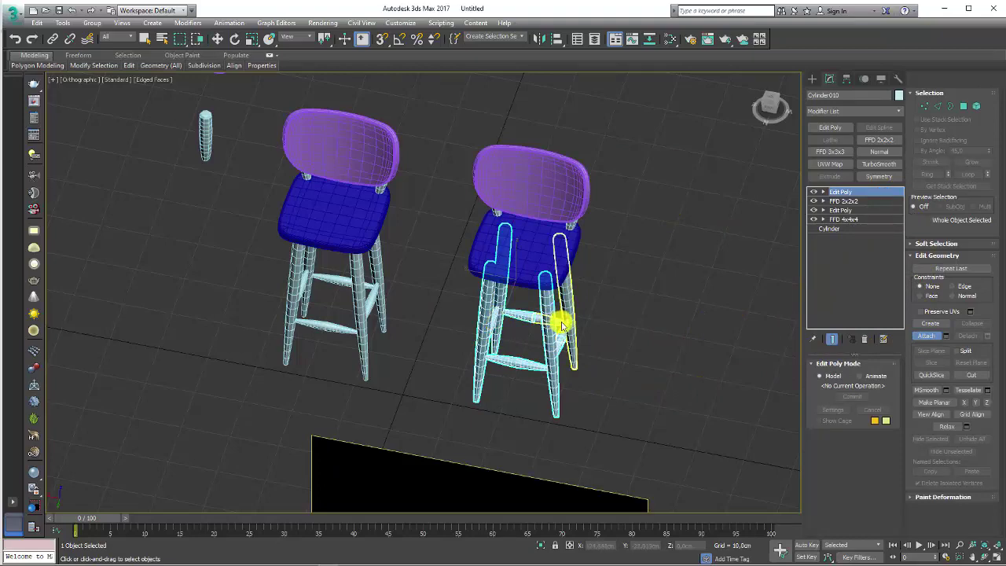
left_click(560, 324)
mouse_move(669, 343)
middle_mouse_down("alt")
mouse_move(599, 321)
mouse_move(610, 307)
middle_mouse_up("alt")
scroll(621, 326, "up", 3)
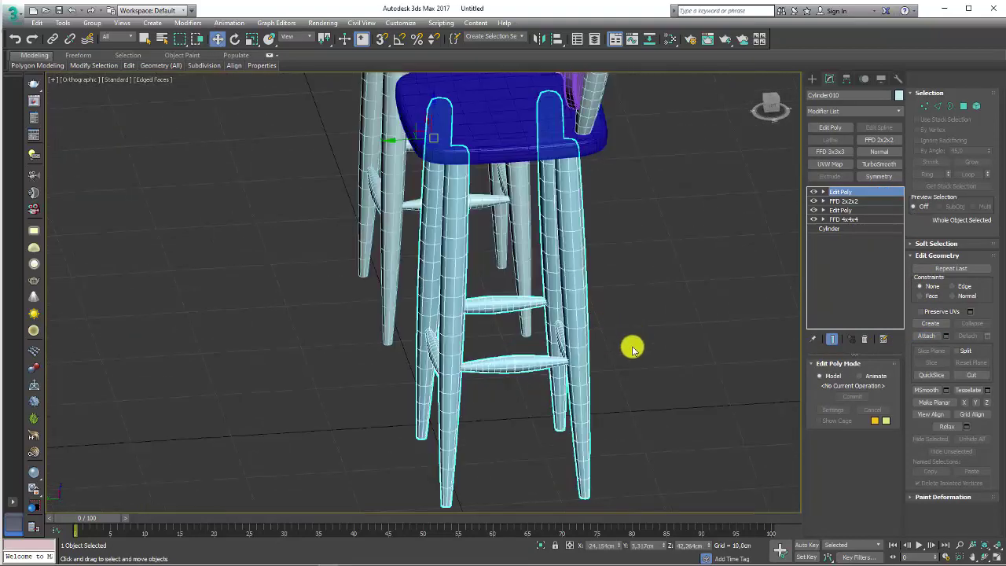
scroll(631, 345, "up", 2)
- Select all 64 open border edges on the joined leg mesh and inspect the stretchers
key("3")
key("ctrl+a")
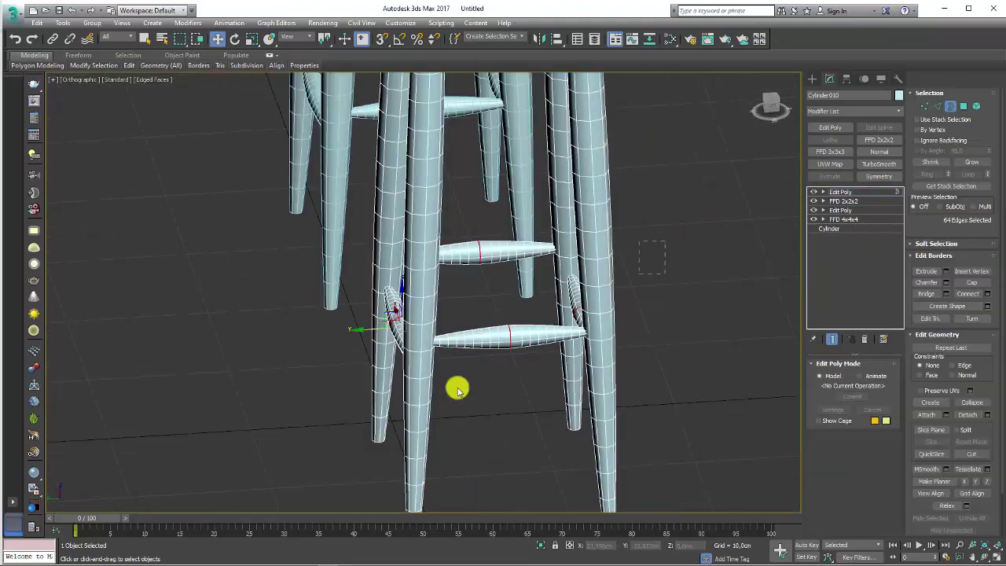
mouse_move(467, 341)
middle_mouse_down("alt")
mouse_move(491, 338)
mouse_move(460, 388)
mouse_move(511, 398)
middle_mouse_up("alt")
scroll(495, 409, "up", 3)
scroll(370, 377, "down", 3)
mouse_move(370, 377)
middle_mouse_down("alt")
mouse_move(511, 285)
mouse_move(448, 348)
mouse_move(427, 271)
middle_mouse_up("alt")
scroll(504, 289, "up", 1)
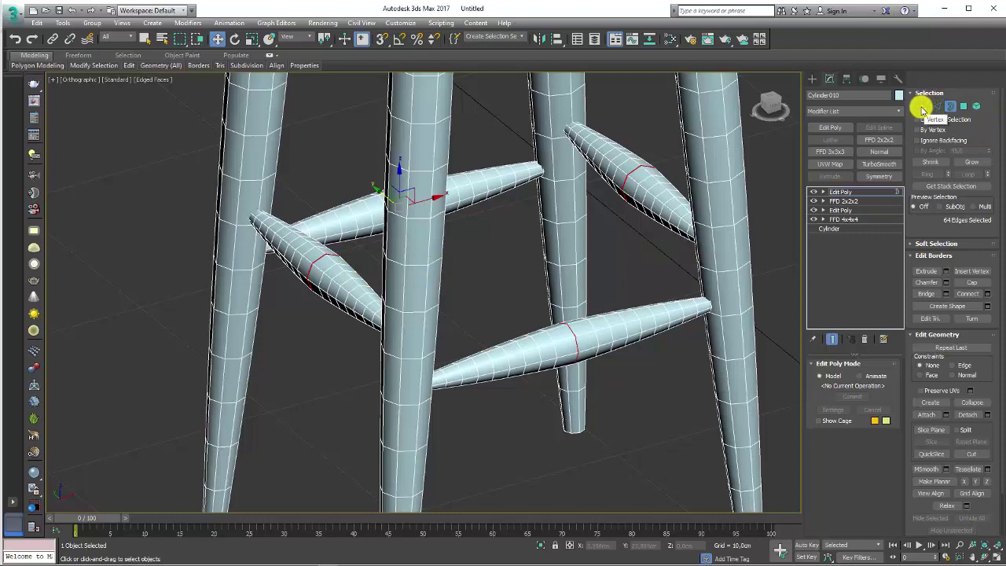
- Weld the stretcher-end vertices at 0.1 cm, merging 64 vertices into 32
left_click(925, 106)
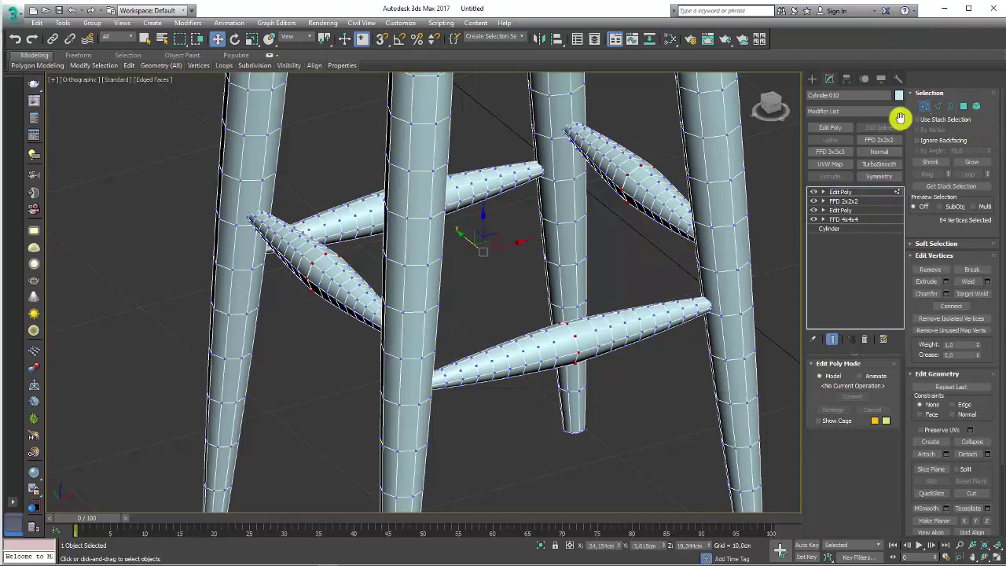
middle_click_drag(609, 272, 419, 330, "alt")
scroll(431, 301, "up", 3)
scroll(431, 301, "up", 2)
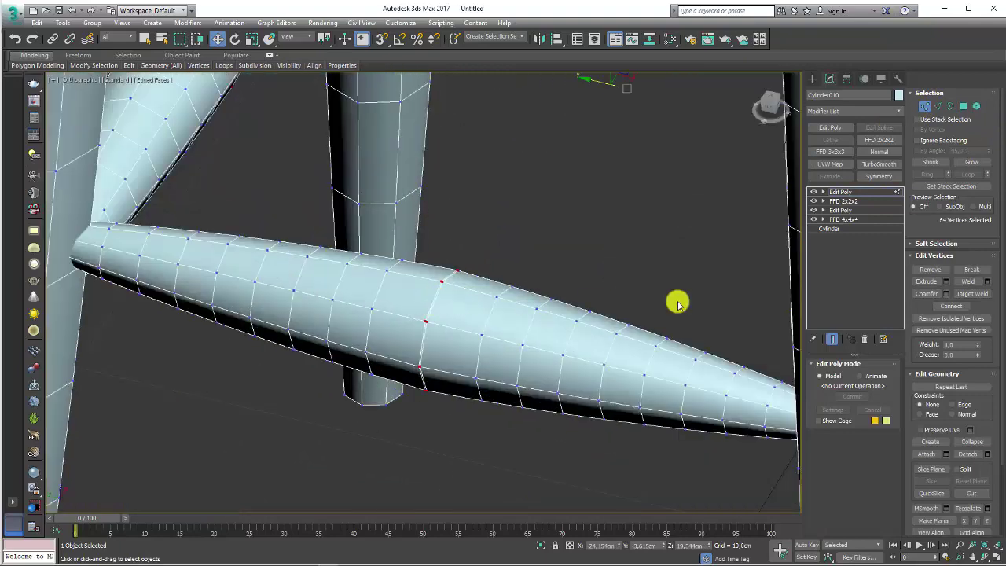
left_click(986, 281)
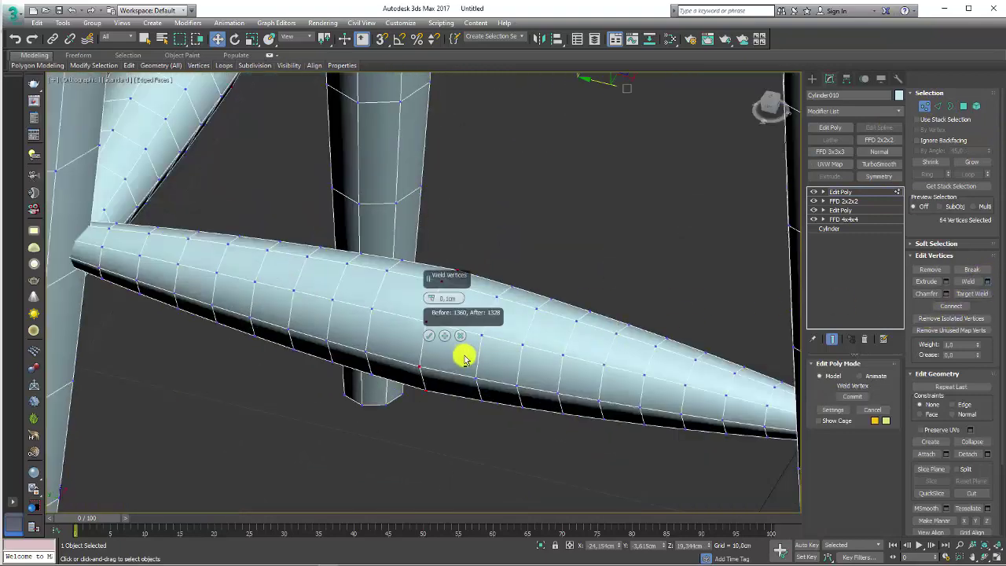
middle_click_drag(460, 352, 432, 337, "alt")
key("Return")
scroll(496, 313, "down", 5)
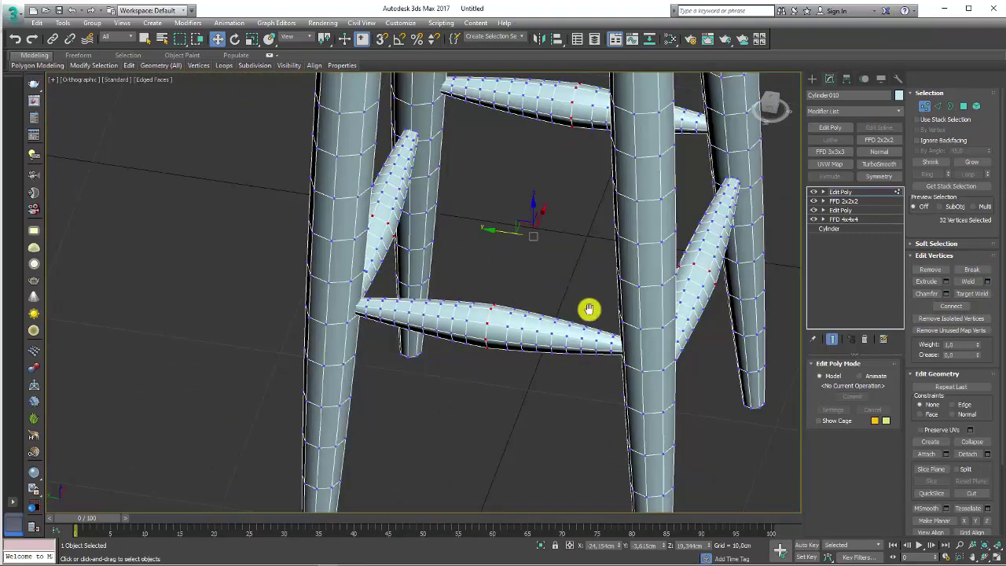
middle_click_drag(589, 309, 588, 354)
scroll(588, 353, "down", 2)
- Attach the seat to the leg mesh at object level and hide the post's FFD lattice
left_click(834, 192)
scroll(570, 308, "down", 5)
scroll(634, 287, "down", 2)
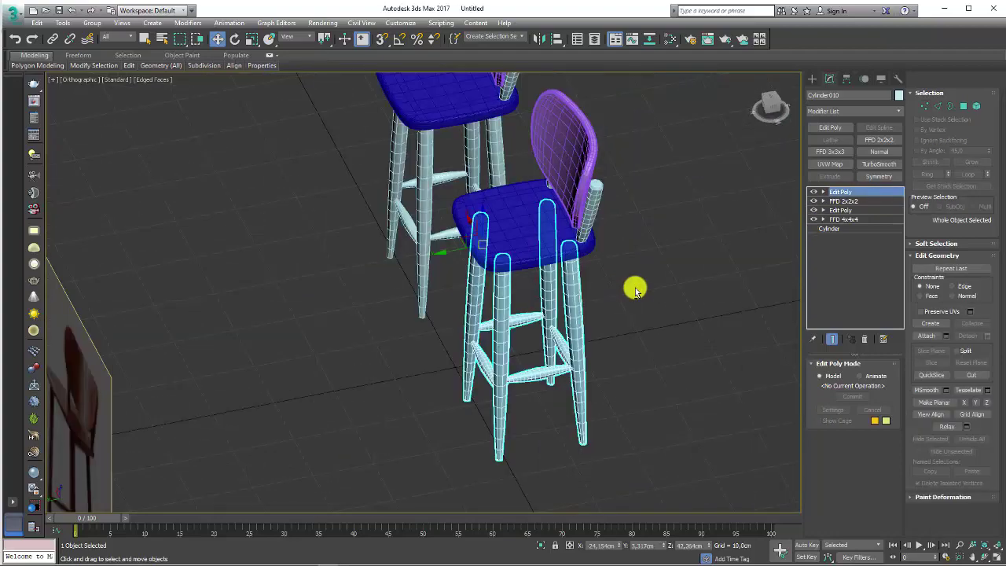
middle_click_drag(634, 288, 765, 225, "alt")
left_click(927, 336)
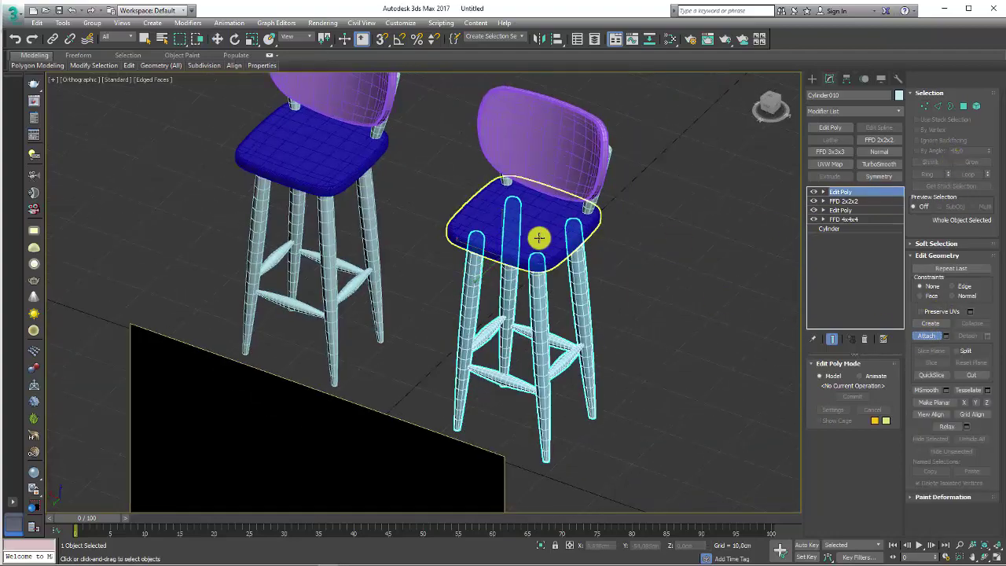
left_click(538, 236)
scroll(582, 268, "up", 4)
middle_click_drag(597, 286, 440, 307, "alt")
scroll(408, 246, "up", 2)
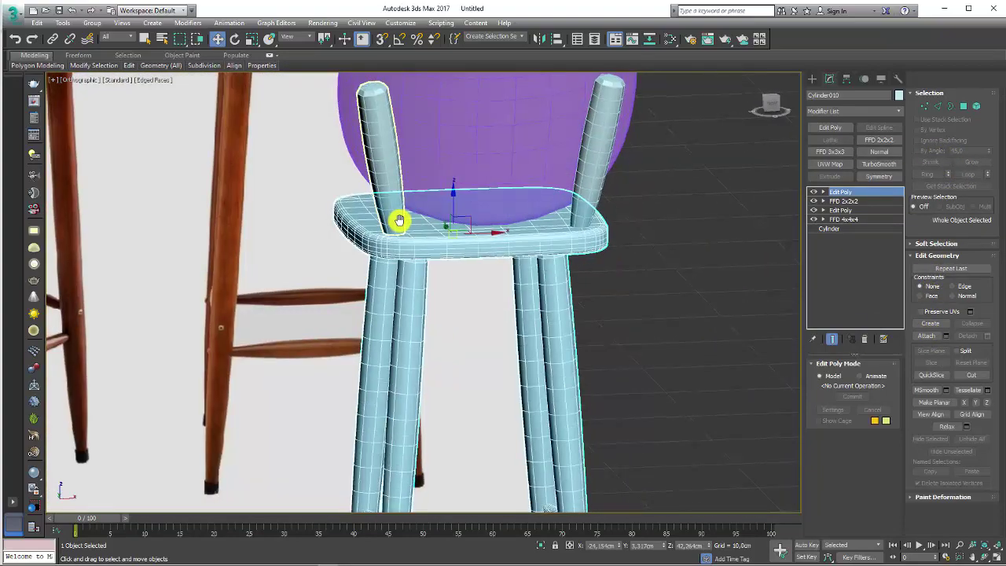
scroll(395, 225, "up", 3)
left_click(819, 204)
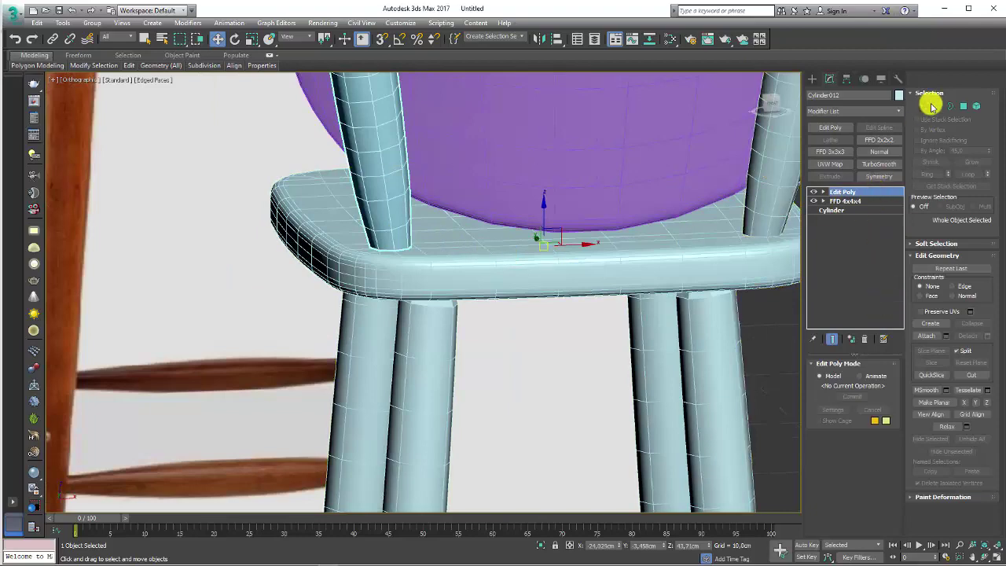
- Select the edge loop at the back post's base in Edge mode
left_click(937, 106)
double_click(426, 253)
scroll(412, 250, "up", 3)
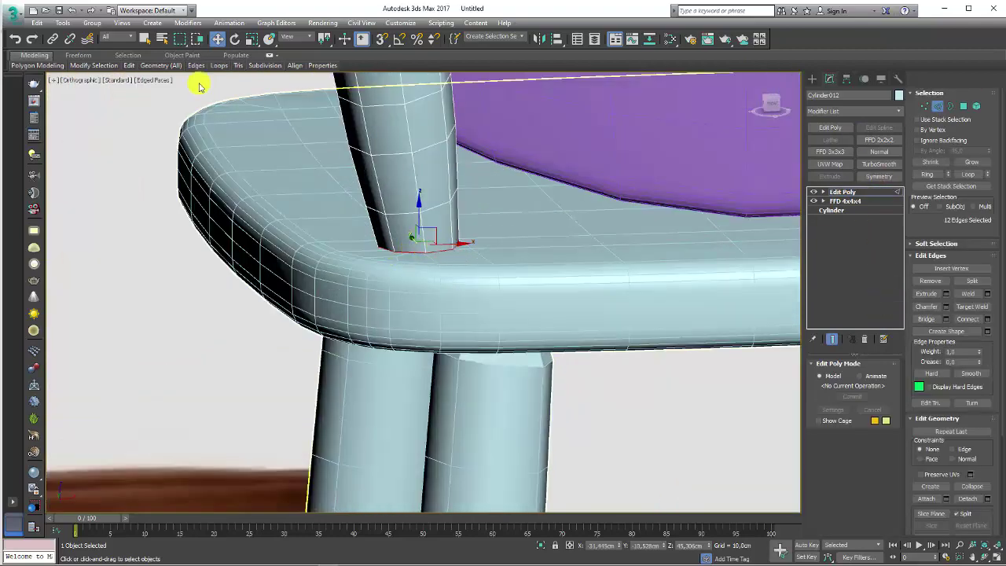
- Insert a Swift Loop just above the post's bottom edge, then return to object level
left_click(129, 58)
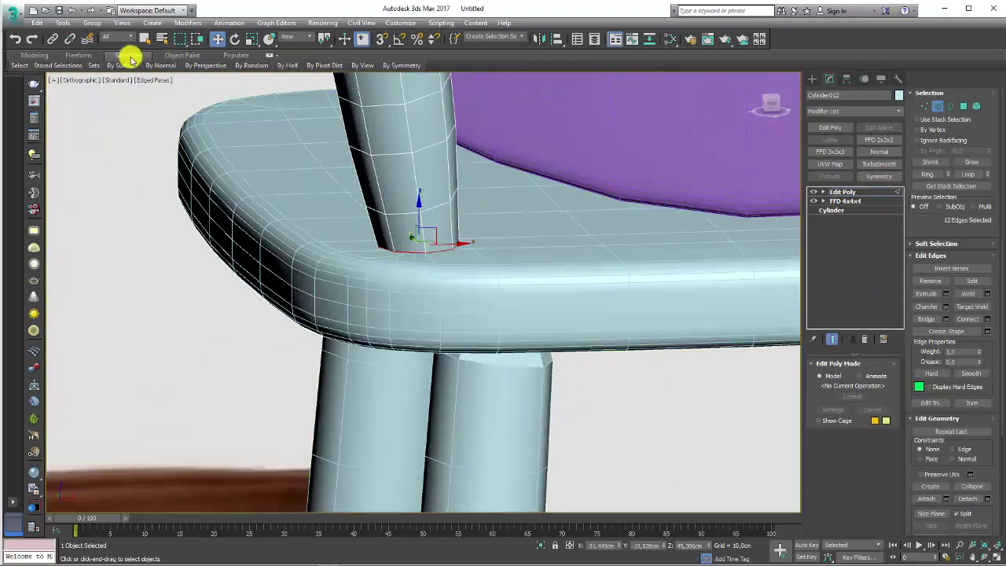
left_click(29, 55)
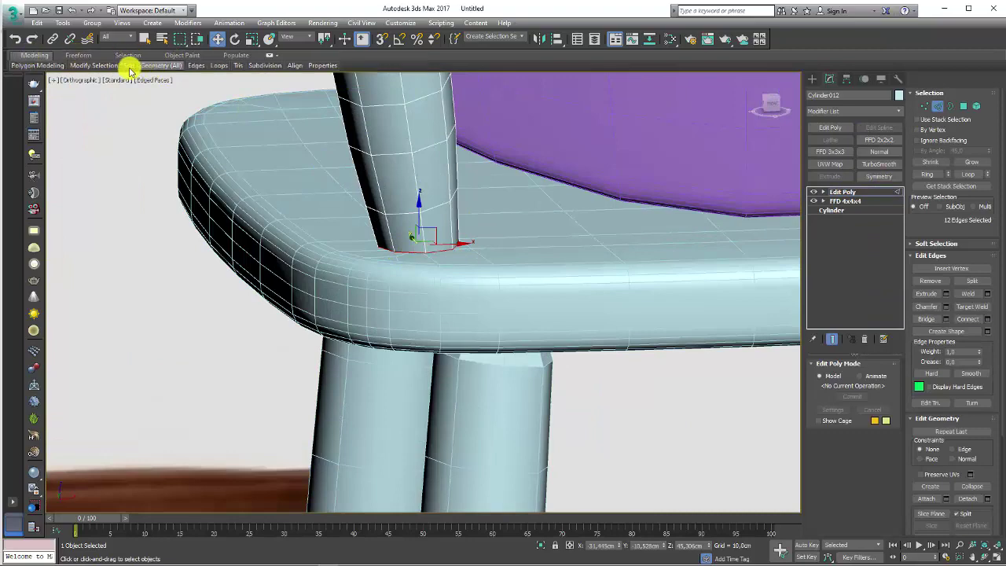
left_click(218, 92)
scroll(415, 254, "up", 4)
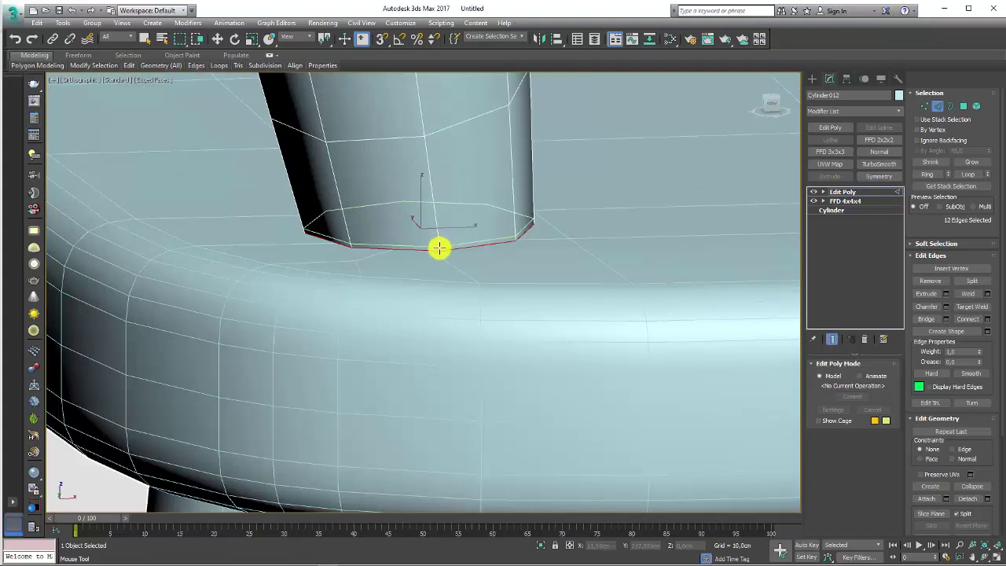
left_click(437, 236)
right_click(434, 216)
scroll(434, 216, "down", 5)
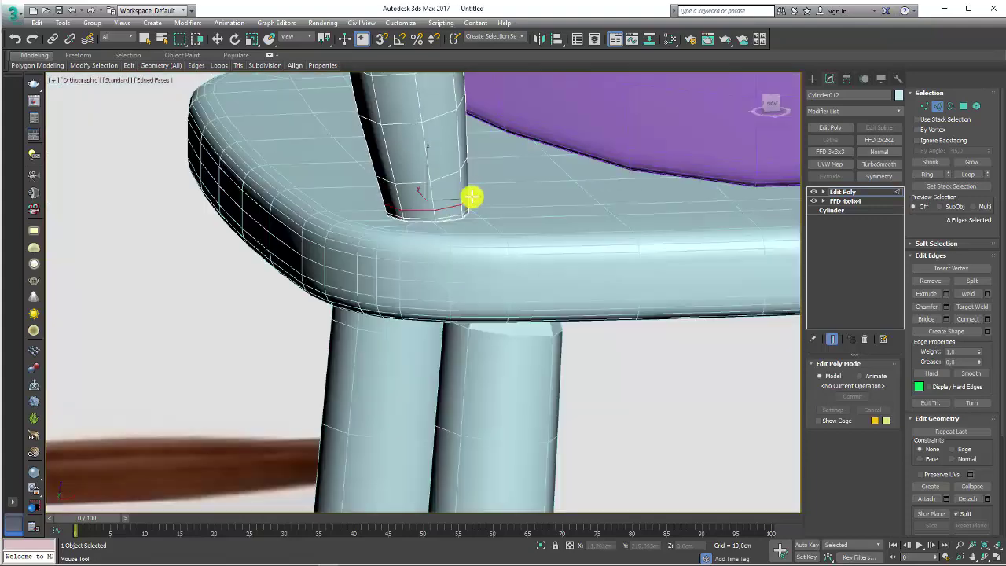
mouse_move(471, 197)
middle_mouse_down("alt")
mouse_move(617, 202)
mouse_move(474, 254)
middle_mouse_up("alt")
scroll(551, 244, "up", 5)
scroll(550, 244, "down", 5)
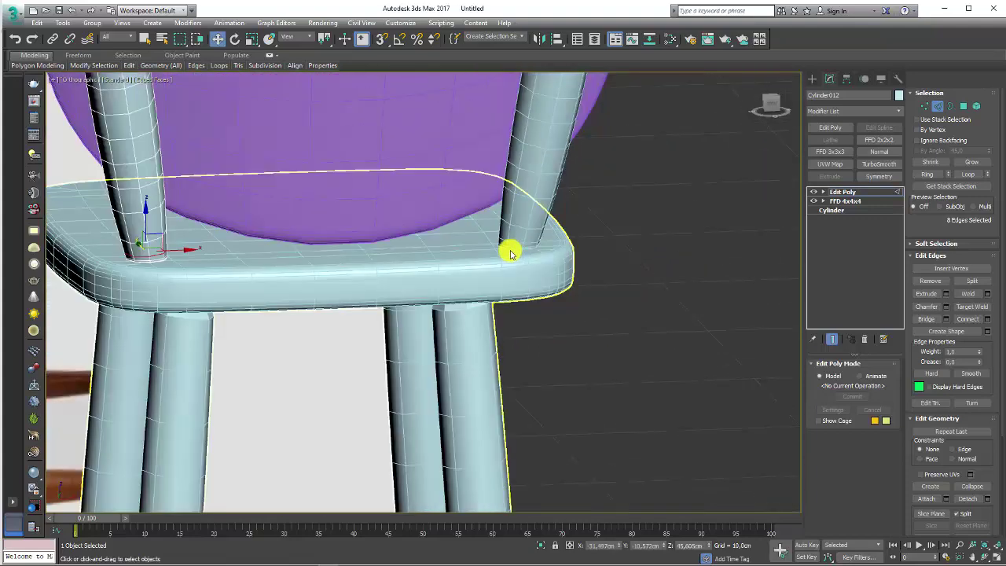
scroll(502, 254, "down", 2)
left_click(839, 192)
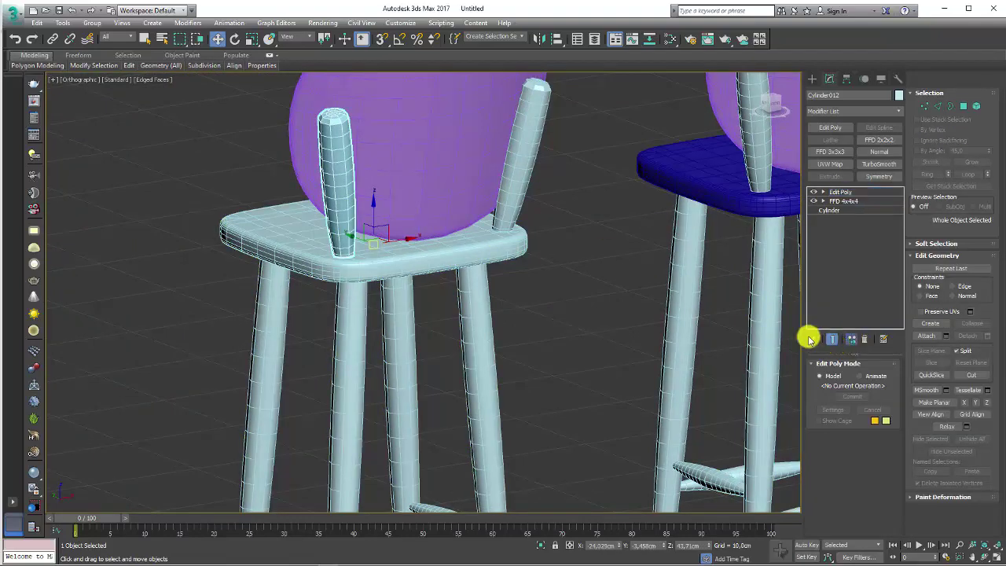
- Attach the purple backrest to the copied stool's Edit Poly and add TurboSmooth at 1 iteration
left_click(476, 260)
left_click(839, 192)
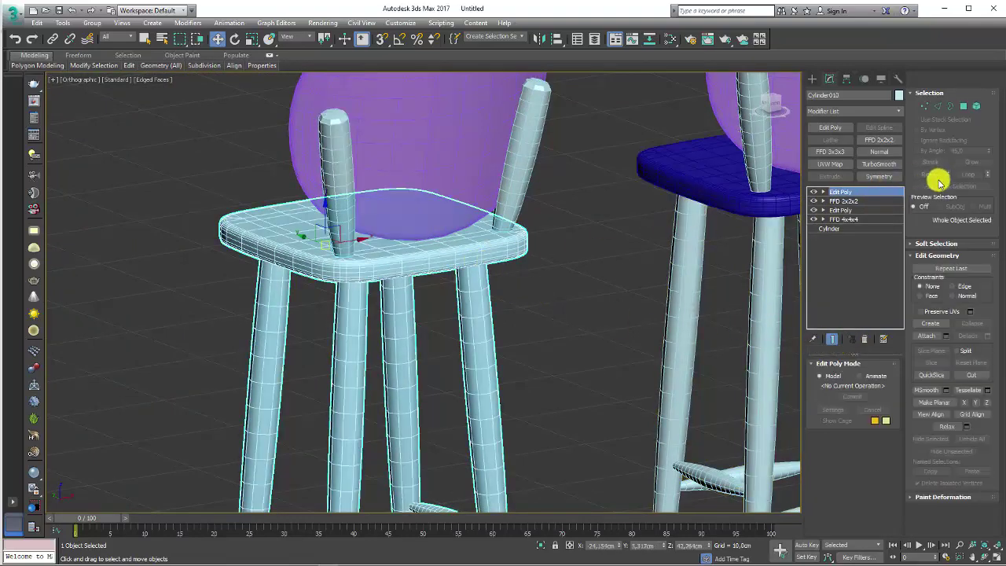
left_click(928, 333)
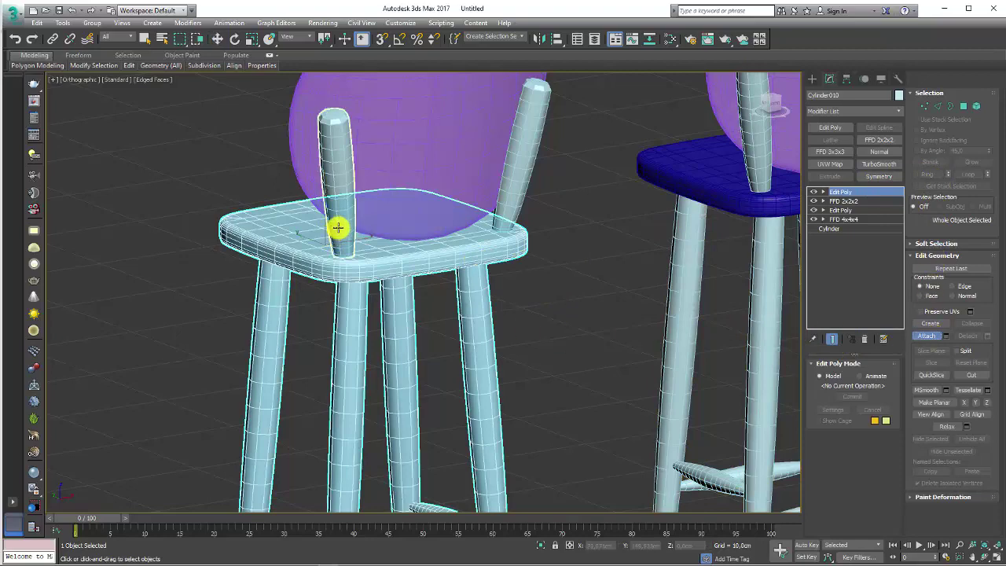
left_click(465, 152)
mouse_move(560, 261)
middle_mouse_down("alt")
mouse_move(605, 281)
mouse_move(667, 274)
mouse_move(490, 236)
mouse_move(471, 191)
middle_mouse_up("alt")
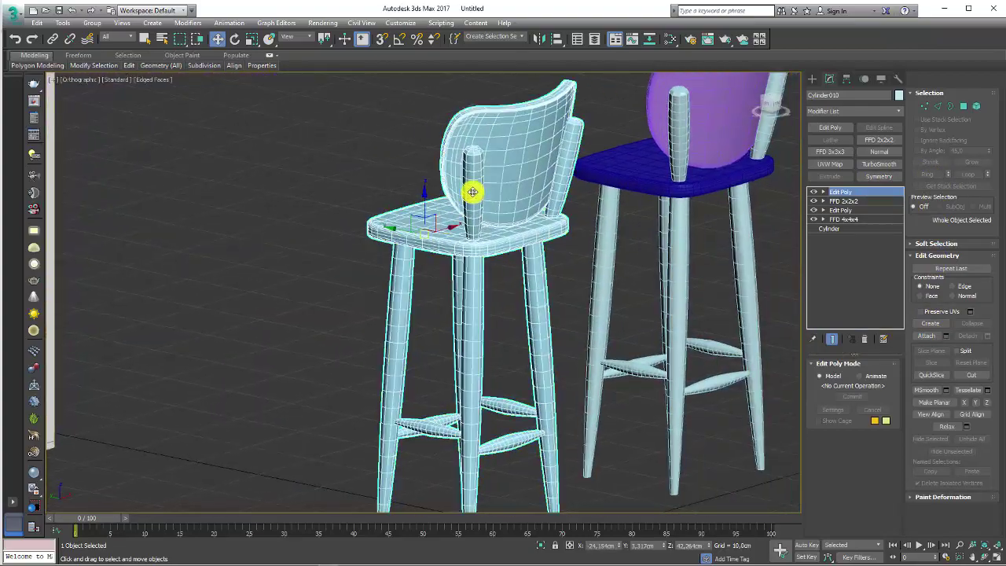
scroll(470, 138, "up", 5)
scroll(272, 154, "down", 6)
mouse_move(272, 154)
middle_mouse_down("alt")
mouse_move(575, 279)
mouse_move(359, 141)
mouse_move(487, 224)
mouse_move(395, 206)
middle_mouse_up("alt")
scroll(395, 206, "down", 4)
scroll(444, 216, "up", 6)
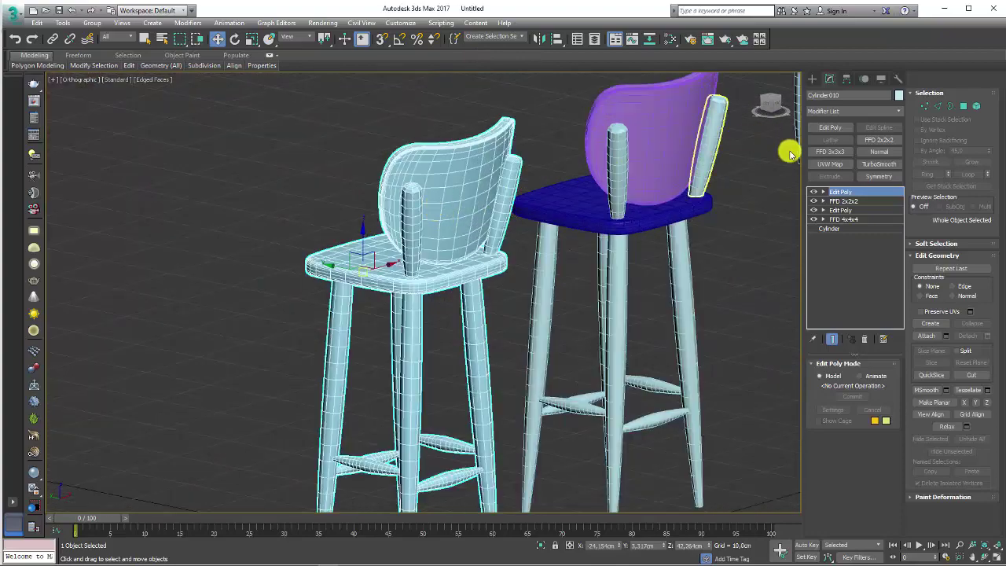
left_click(878, 164)
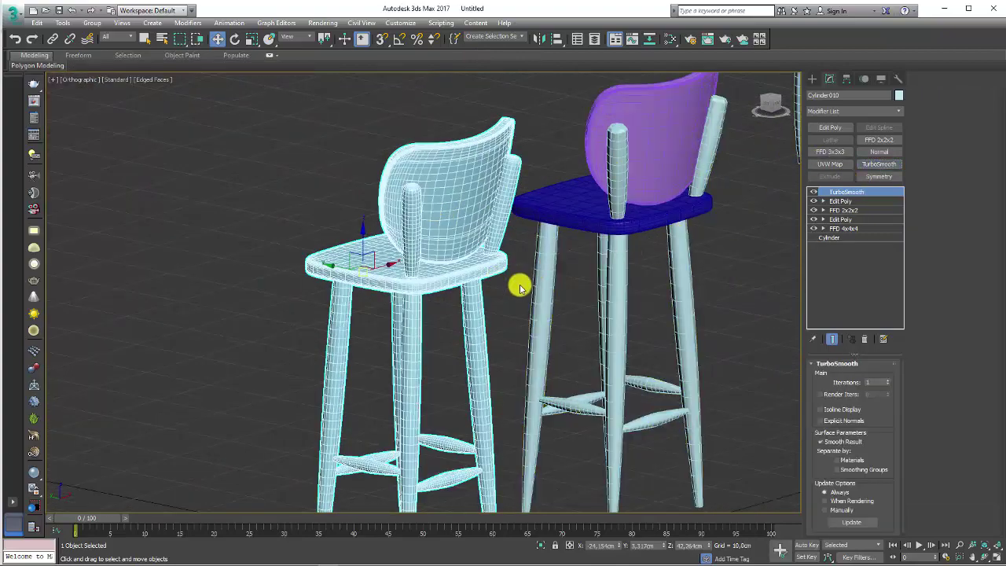
- Turn on TurboSmooth's Isoline Display and reselect the smoothed stool
mouse_move(520, 287)
middle_mouse_down("alt")
mouse_move(490, 292)
mouse_move(720, 314)
middle_mouse_up("alt")
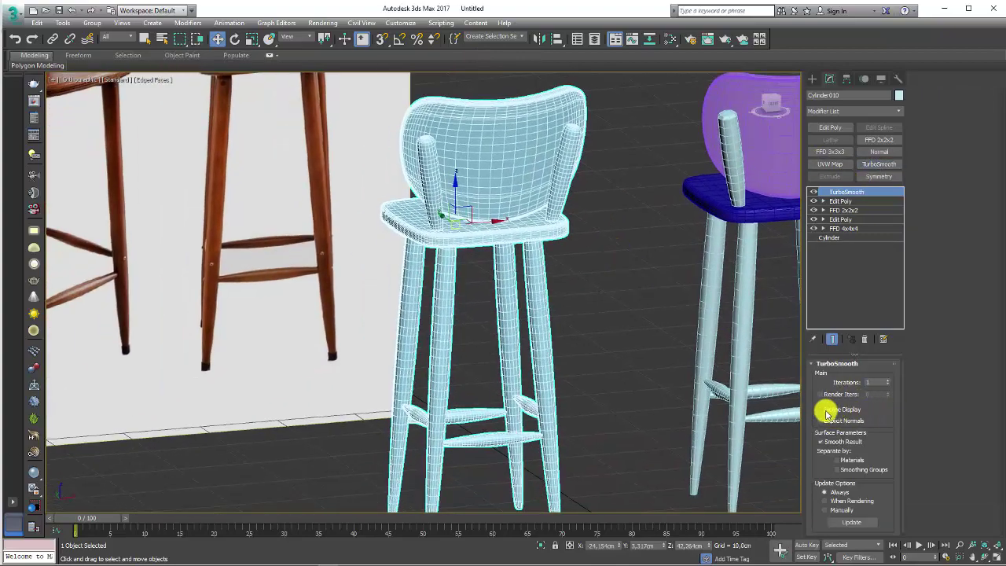
left_click(820, 409)
mouse_move(673, 337)
middle_mouse_down("alt")
mouse_move(586, 285)
mouse_move(635, 260)
mouse_move(596, 276)
mouse_move(599, 379)
mouse_move(696, 262)
mouse_move(708, 305)
middle_mouse_up("alt")
left_click(708, 305)
scroll(581, 272, "down", 5)
middle_click_drag(582, 272, 511, 267, "alt")
left_click(437, 268)
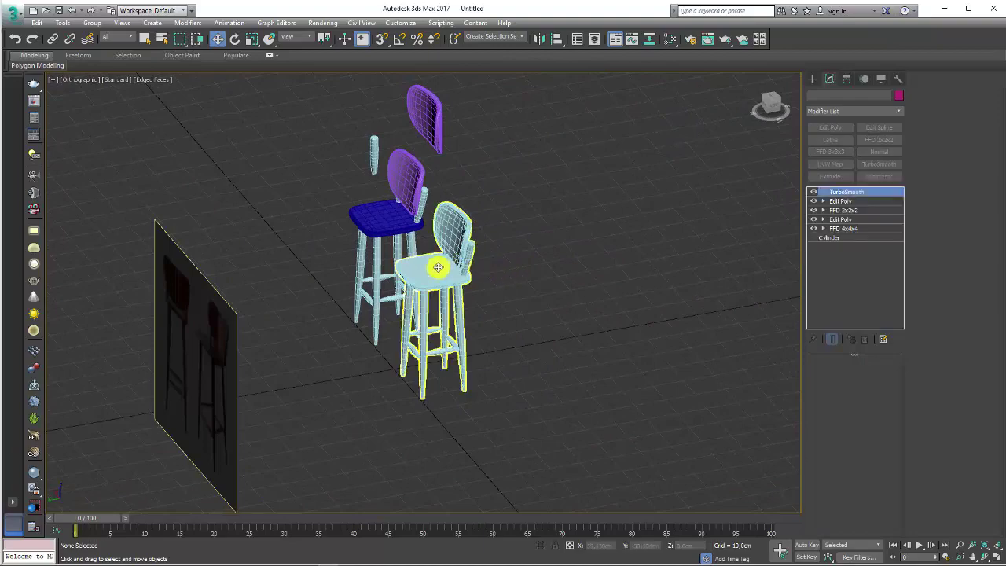
scroll(438, 281, "up", 6)
scroll(437, 282, "up", 2)
scroll(464, 270, "down", 8)
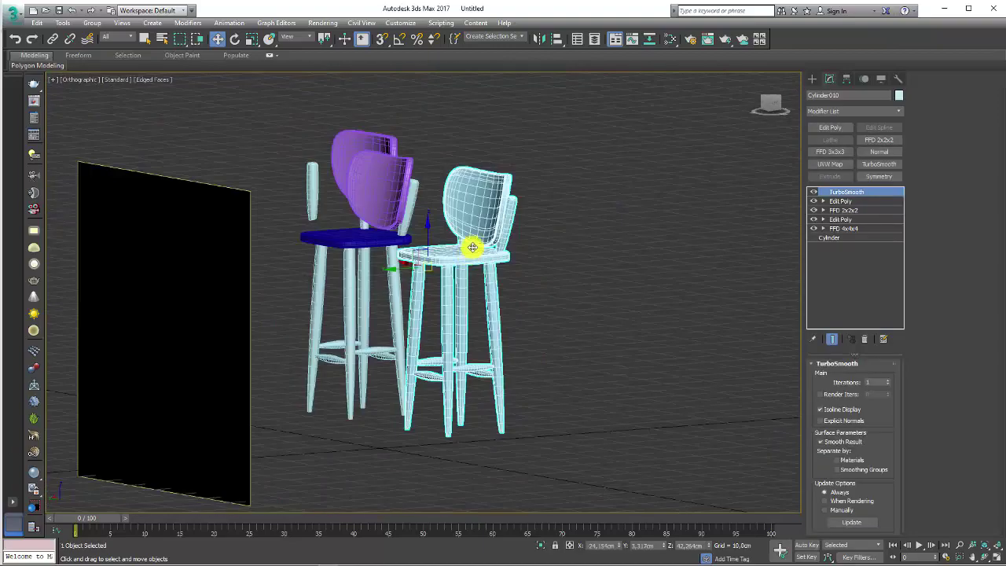
- Orbit to face the reference image and switch the viewport to Perspective
mouse_move(581, 280)
middle_mouse_down("alt")
mouse_move(498, 303)
mouse_move(418, 222)
middle_mouse_up("alt")
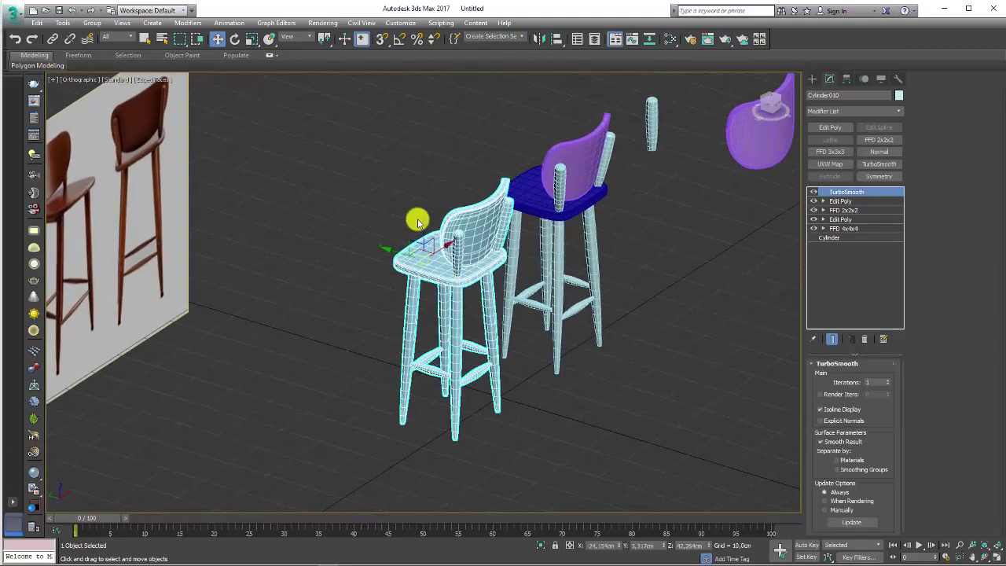
mouse_move(460, 310)
middle_mouse_down("alt")
mouse_move(498, 346)
mouse_move(382, 309)
mouse_move(366, 349)
mouse_move(348, 118)
middle_mouse_up("alt")
middle_click_drag(511, 197, 488, 168, "alt")
mouse_move(484, 244)
middle_mouse_down("alt")
mouse_move(456, 263)
mouse_move(573, 281)
mouse_move(629, 313)
mouse_move(363, 351)
middle_mouse_up("alt")
key("p")
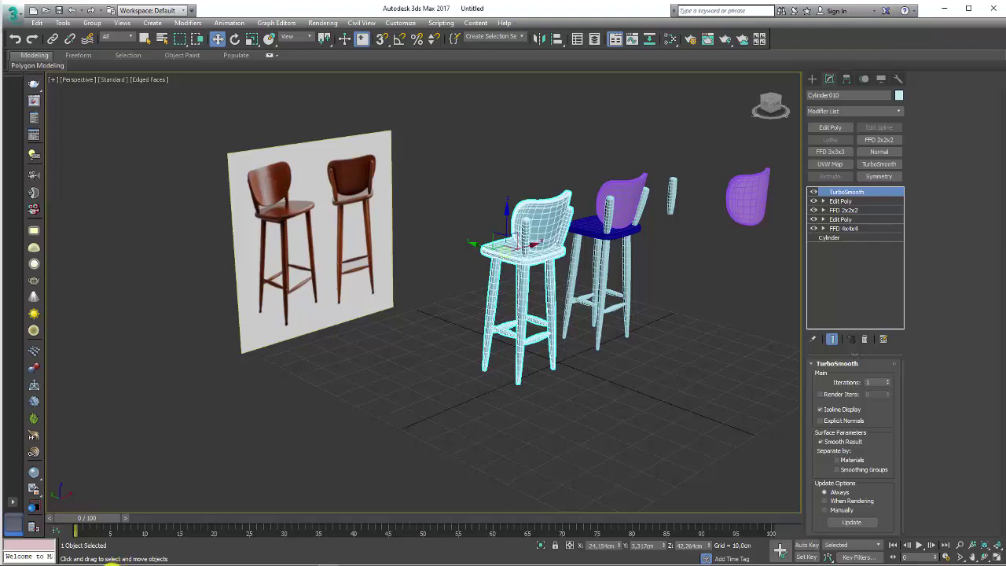
- Browse into the project's Textura folder and view Carvalho-Castanho-fibras in Windows Photo Viewer
left_click(112, 564)
left_click(279, 183)
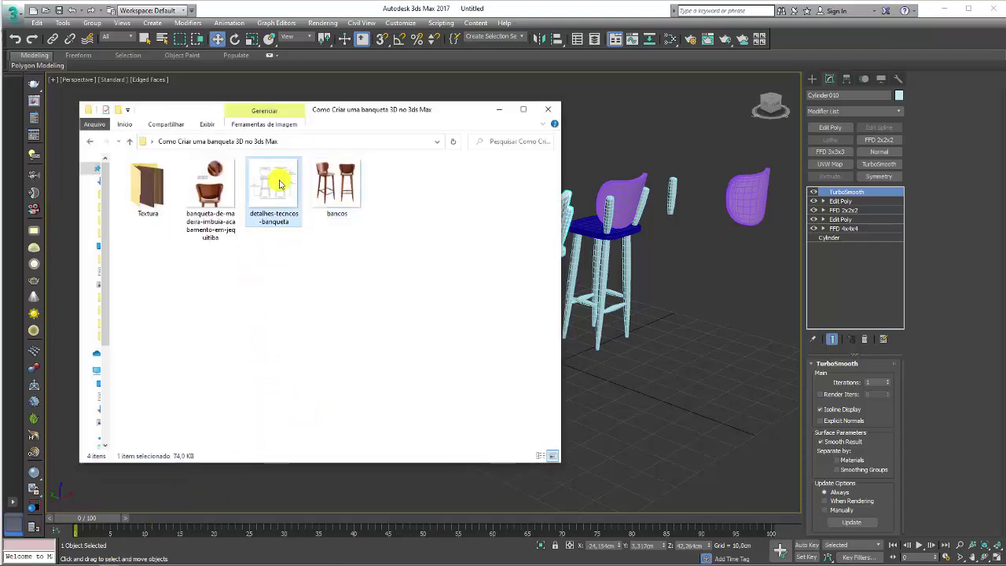
left_click(213, 216)
double_click(148, 187)
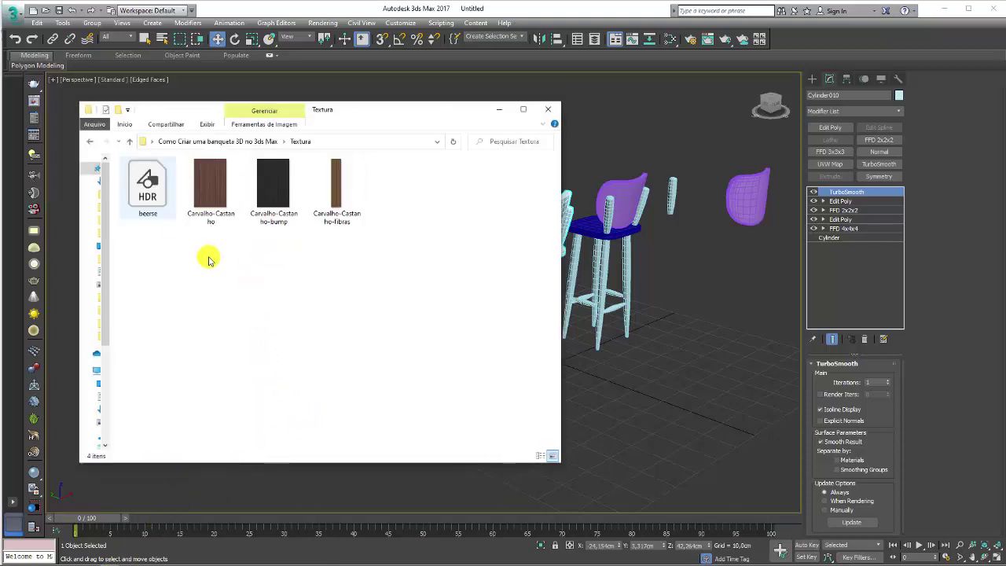
left_click(199, 208)
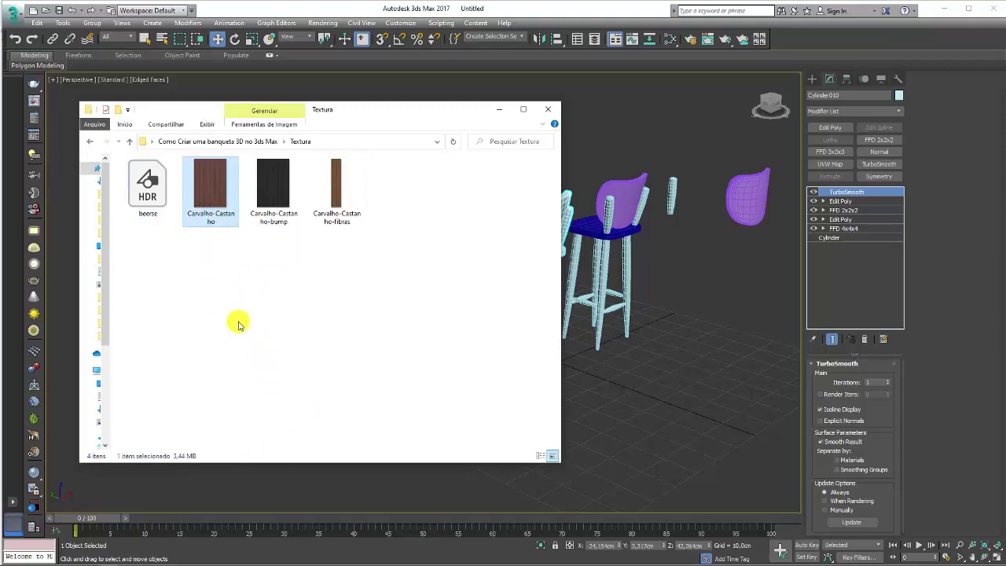
left_click(271, 214)
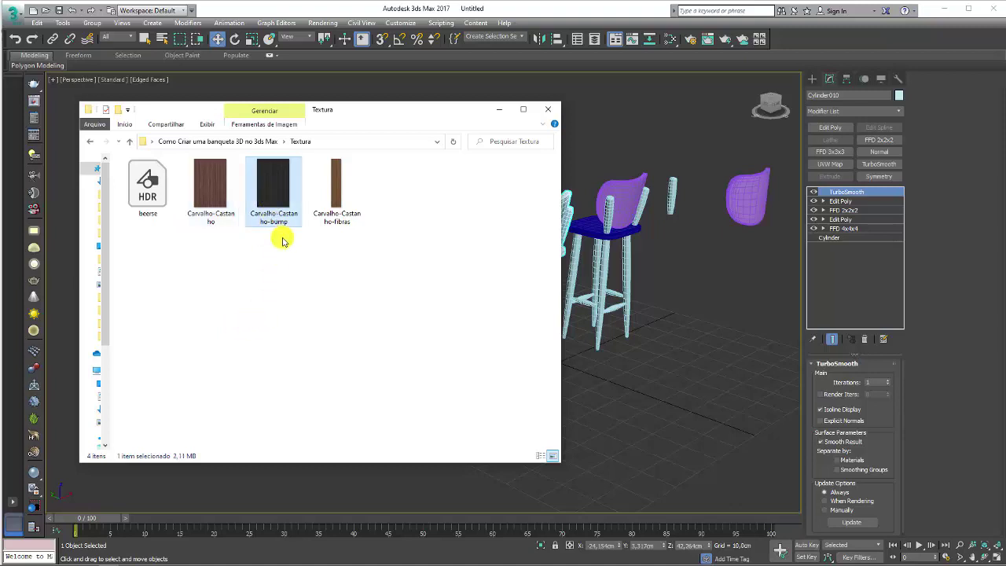
double_click(338, 197)
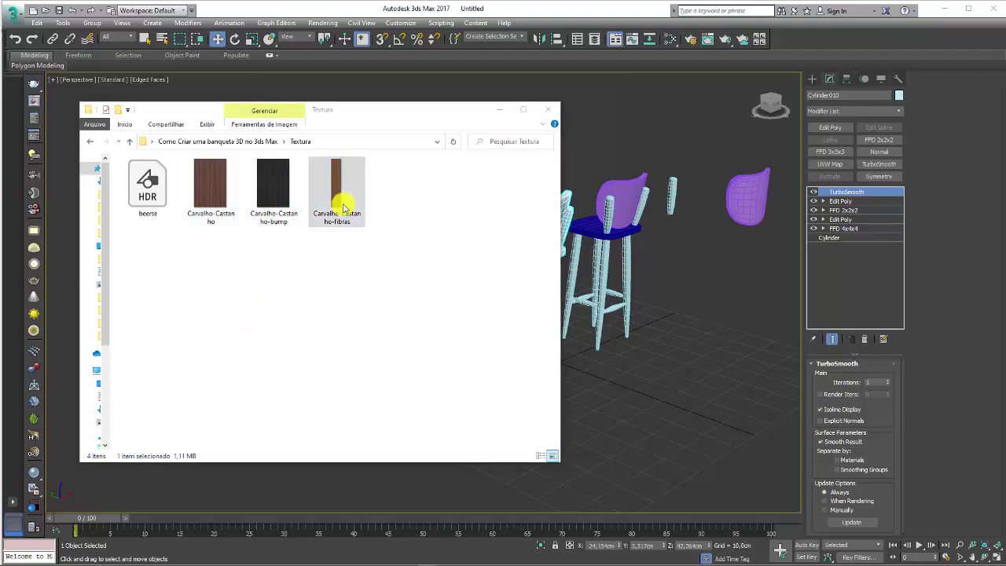
scroll(448, 236, "up", 2)
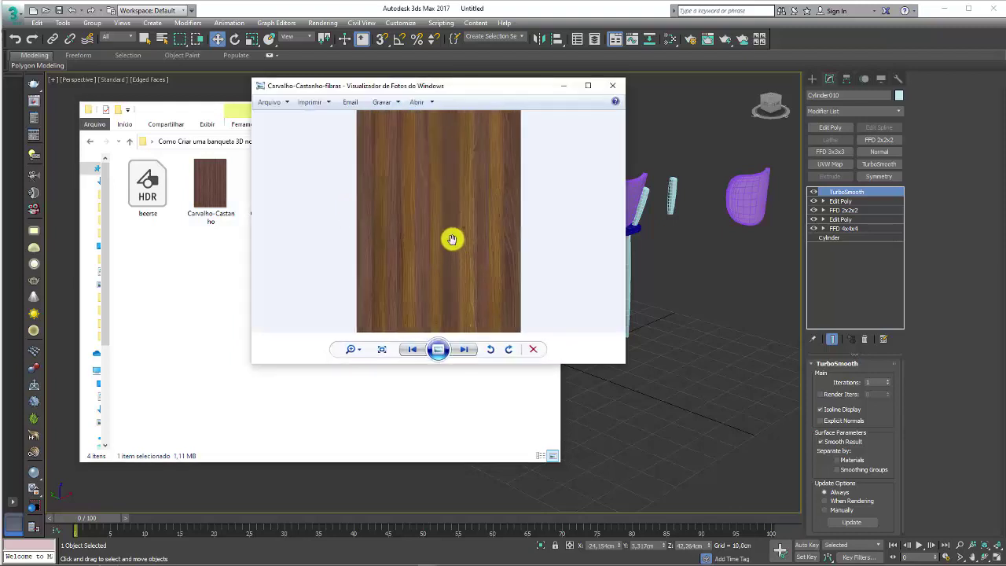
- Zoom in and out on the wood texture, then close its preview
scroll(454, 228, "up", 1)
scroll(454, 228, "up", 1)
scroll(450, 234, "down", 2)
scroll(447, 237, "down", 2)
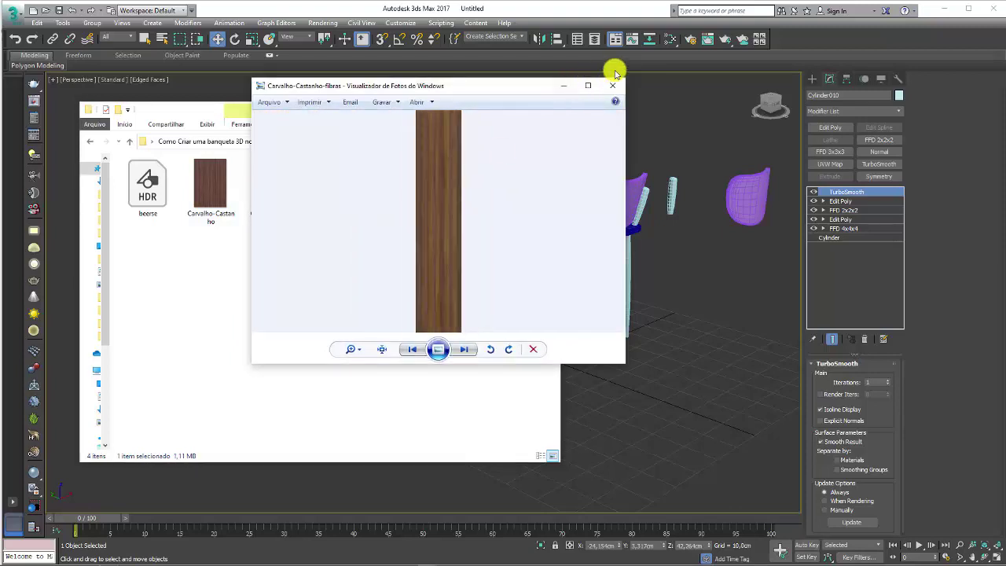
left_click(612, 86)
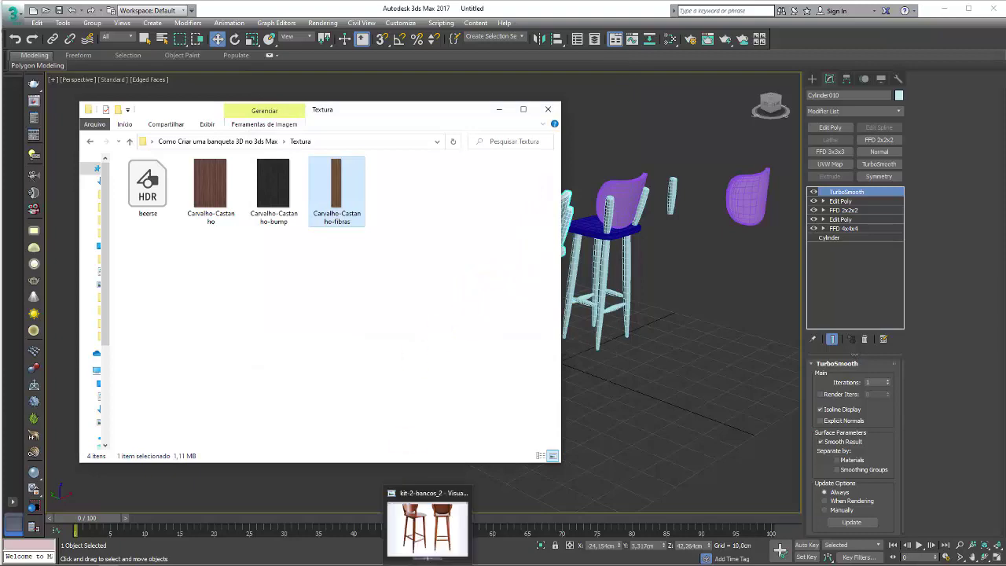
- Reopen the kit-2-bancos_2 reference photo, zoom into the seat and legs, then minimize it
left_click(427, 527)
scroll(485, 139, "up", 2)
scroll(479, 171, "up", 1)
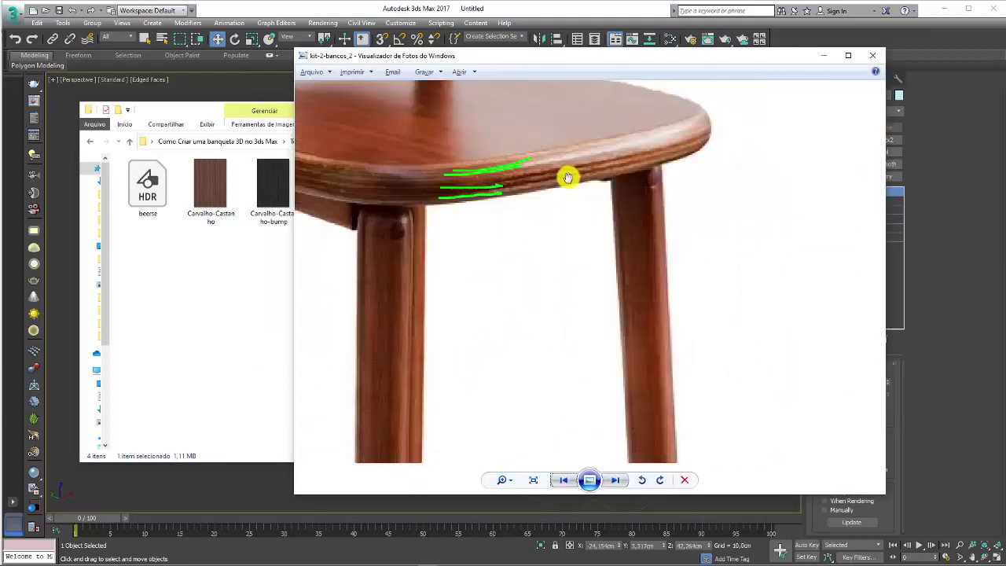
scroll(640, 150, "down", 2)
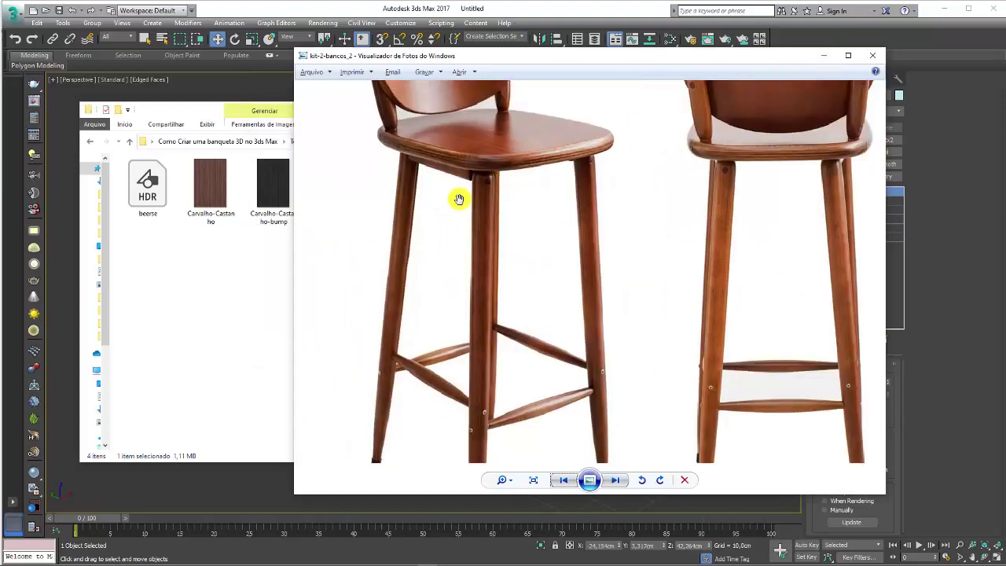
scroll(458, 198, "up", 2)
scroll(466, 173, "up", 1)
scroll(471, 198, "up", 1)
scroll(478, 179, "up", 1)
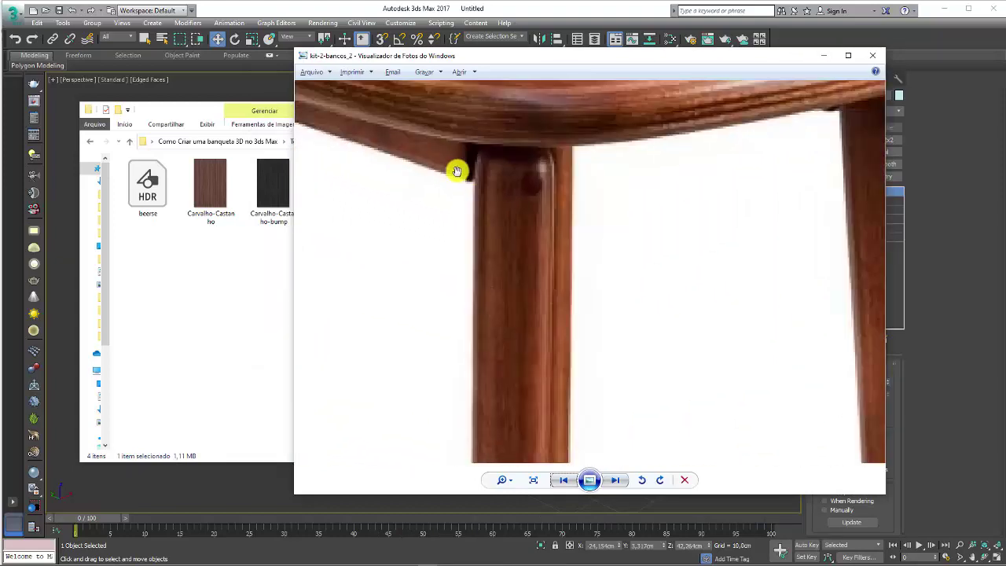
scroll(503, 188, "down", 2)
scroll(574, 242, "up", 2)
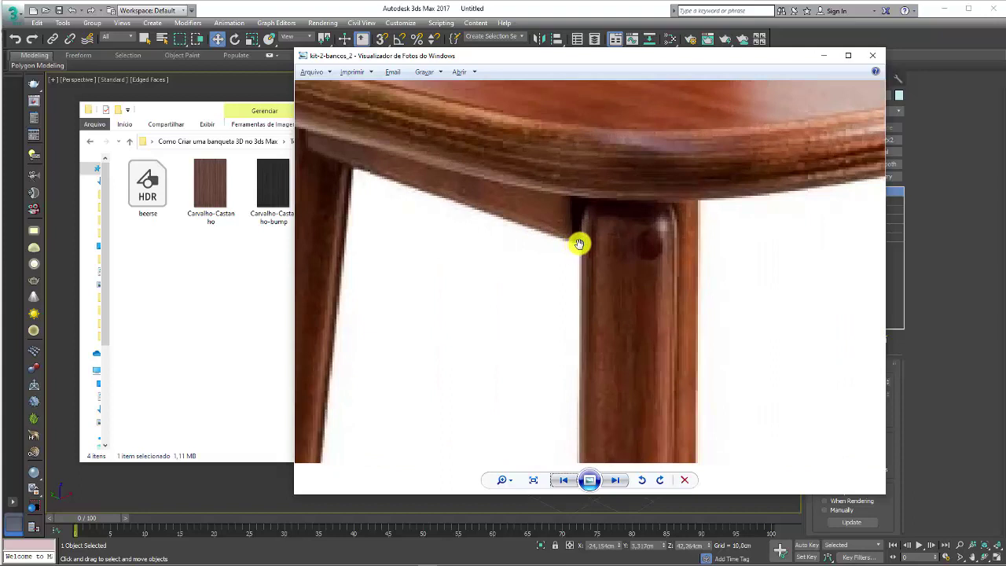
left_click_drag(401, 204, 330, 131)
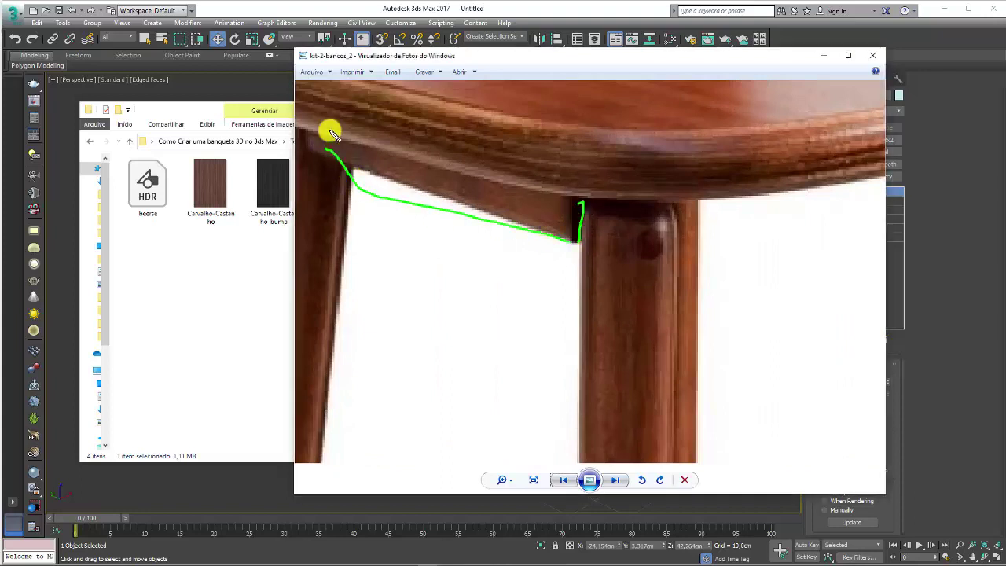
scroll(696, 139, "down", 3)
left_click(822, 55)
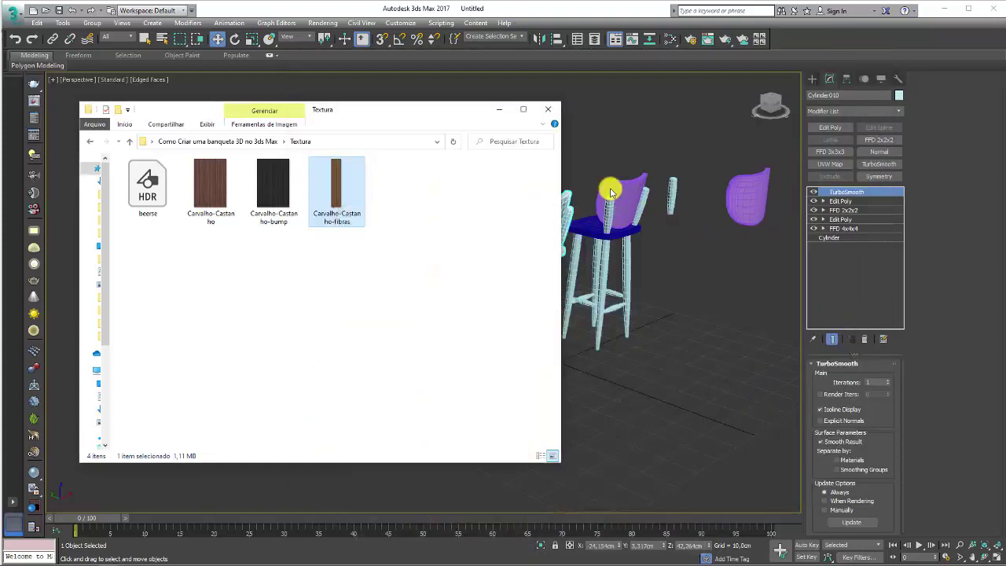
- Minimize Explorer, isolate the smoothed stool in Front view, and start a Standard Primitives Box
left_click(507, 115)
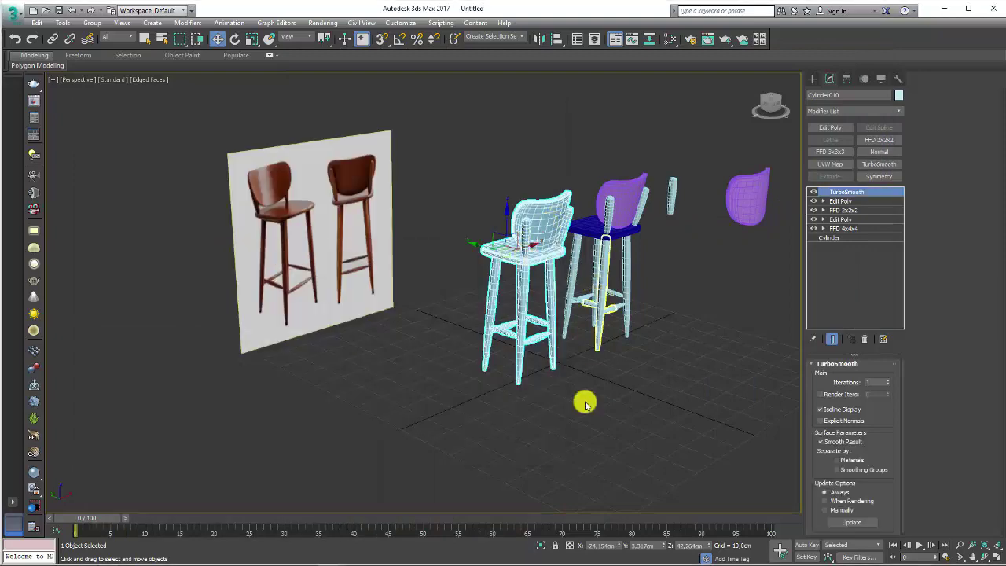
left_click(541, 545)
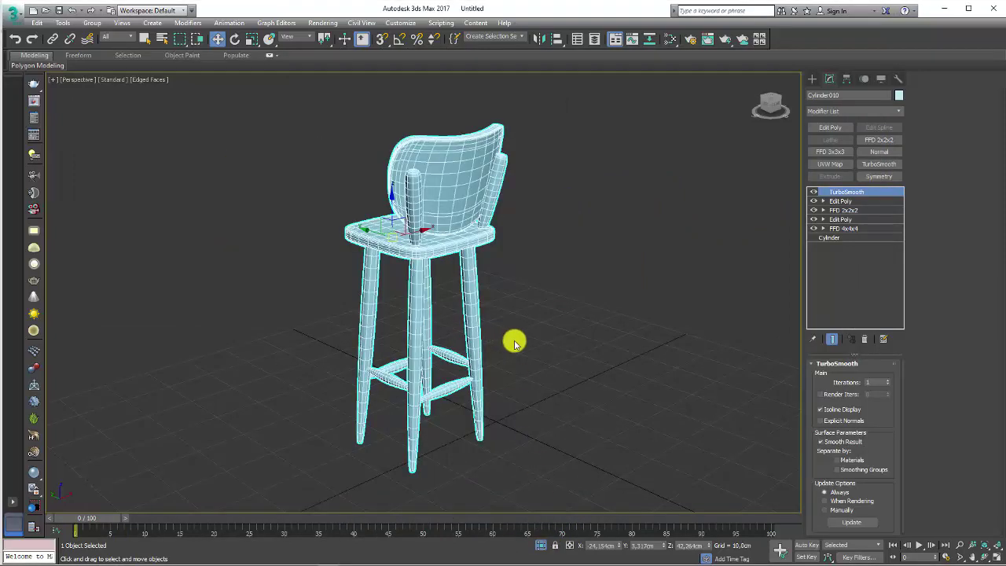
key("f")
scroll(415, 246, "up", 3)
scroll(390, 247, "up", 5)
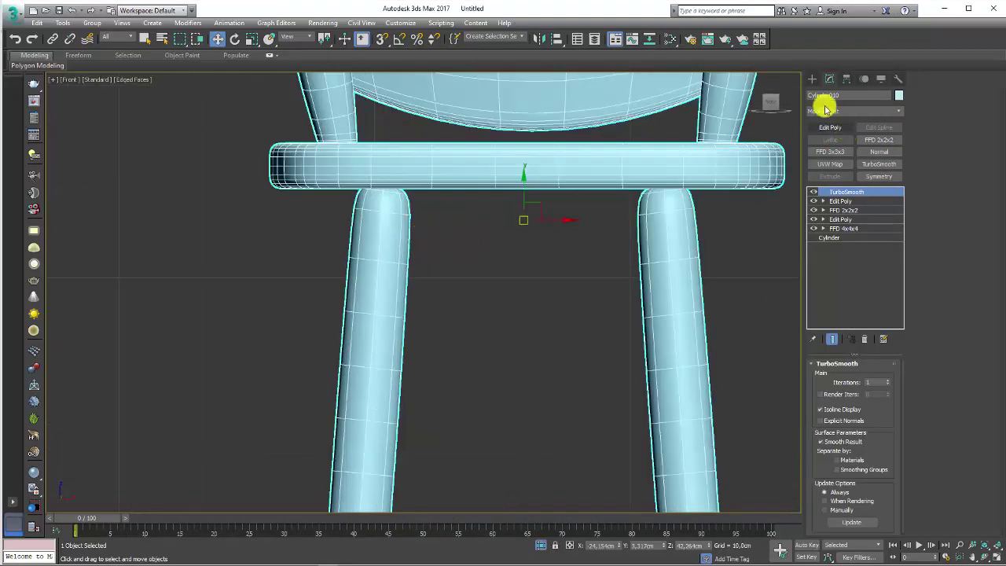
left_click(811, 78)
left_click(831, 144)
- In wireframe view, draw a box over the top of the front leg beneath the seat
scroll(386, 230, "up", 2)
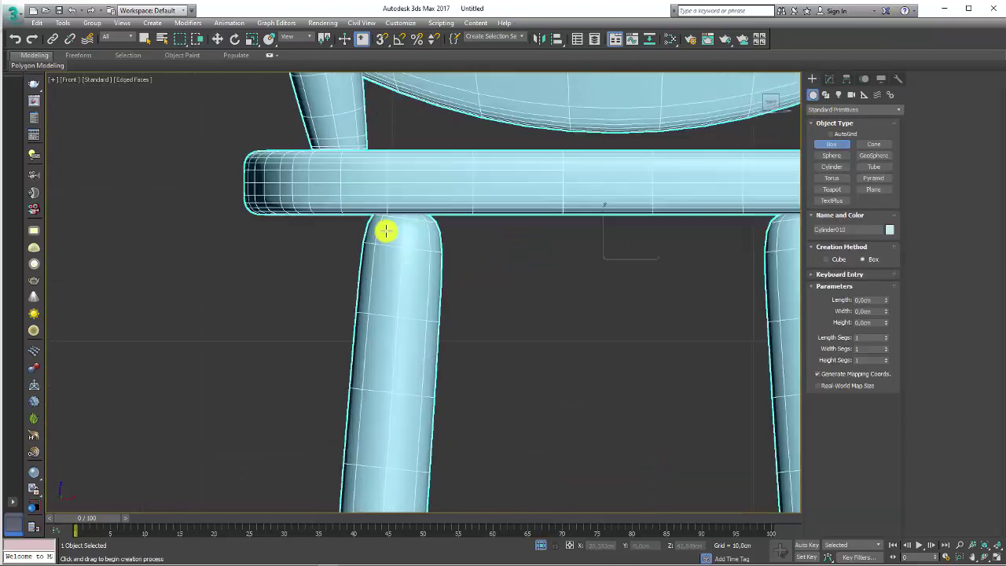
scroll(387, 228, "up", 2)
key("F3")
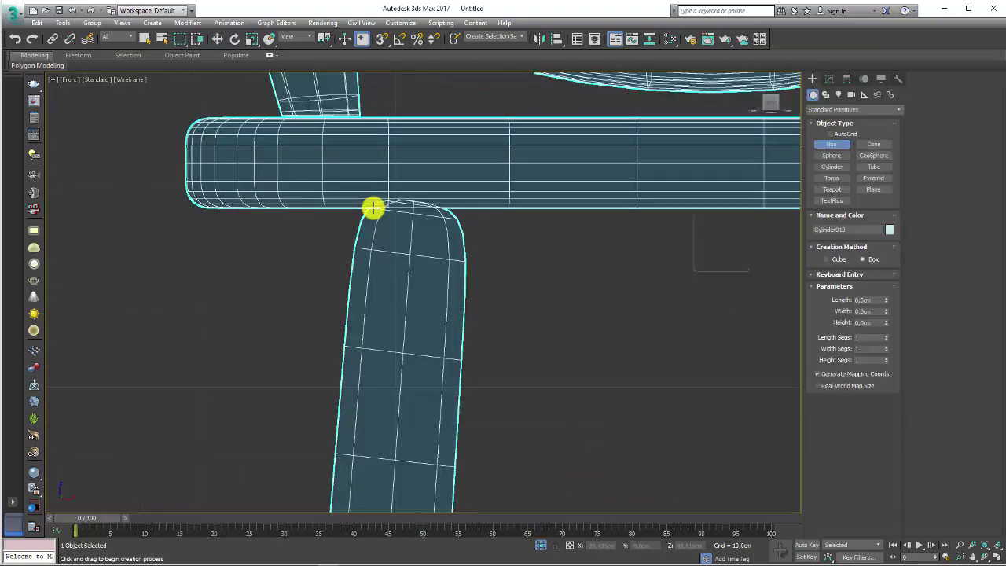
left_click_drag(372, 225, 449, 343)
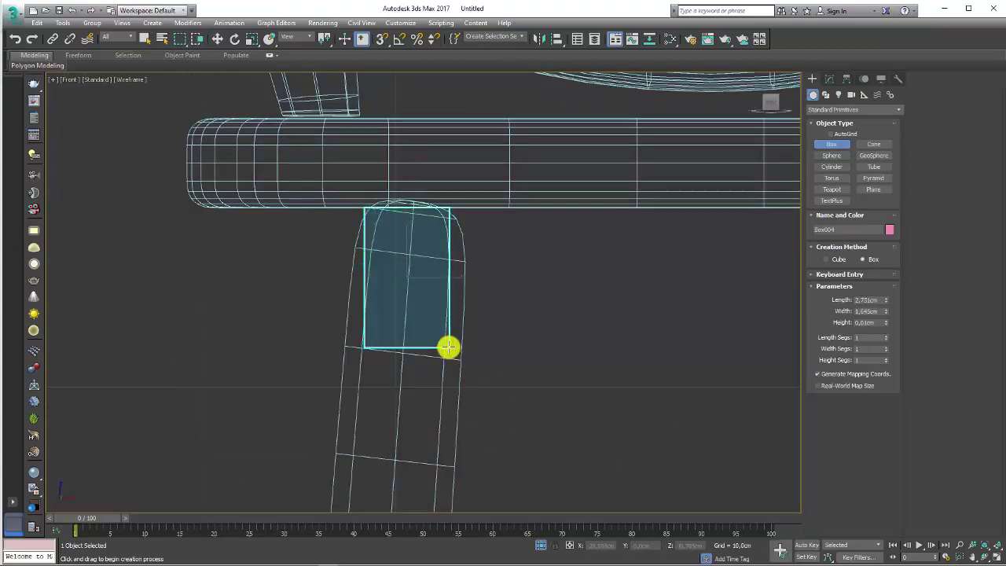
right_click(411, 192)
scroll(411, 192, "down", 4)
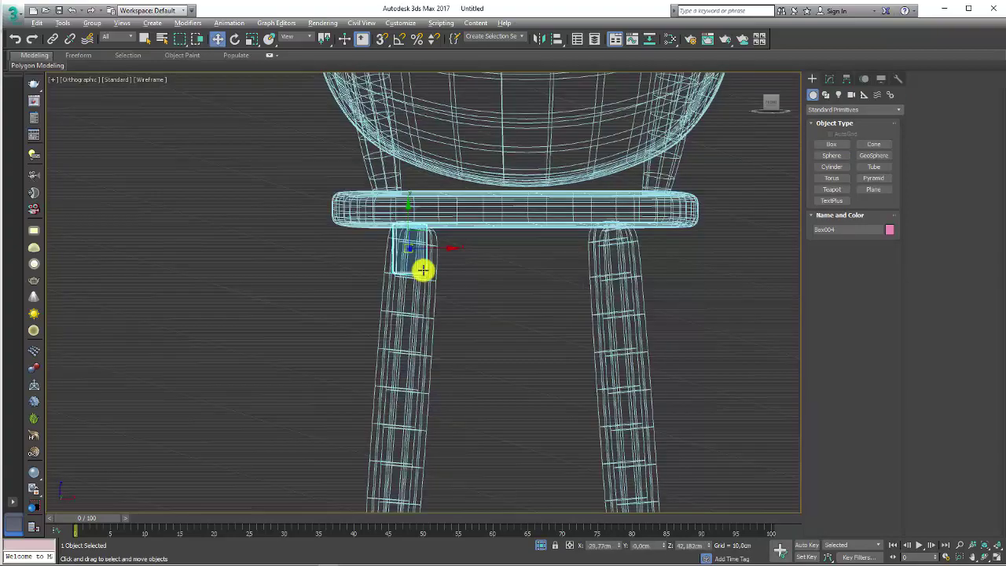
middle_click_drag(422, 269, 483, 272, "alt")
- Add an Edit Poly modifier and stretch the box's end vertices across to the other leg
left_click(826, 78)
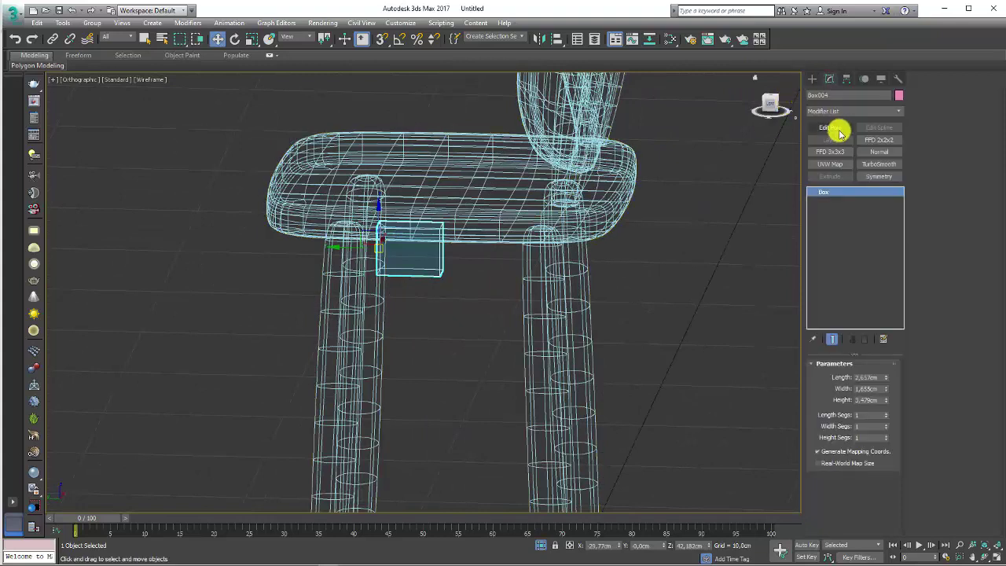
left_click(831, 127)
left_click(925, 106)
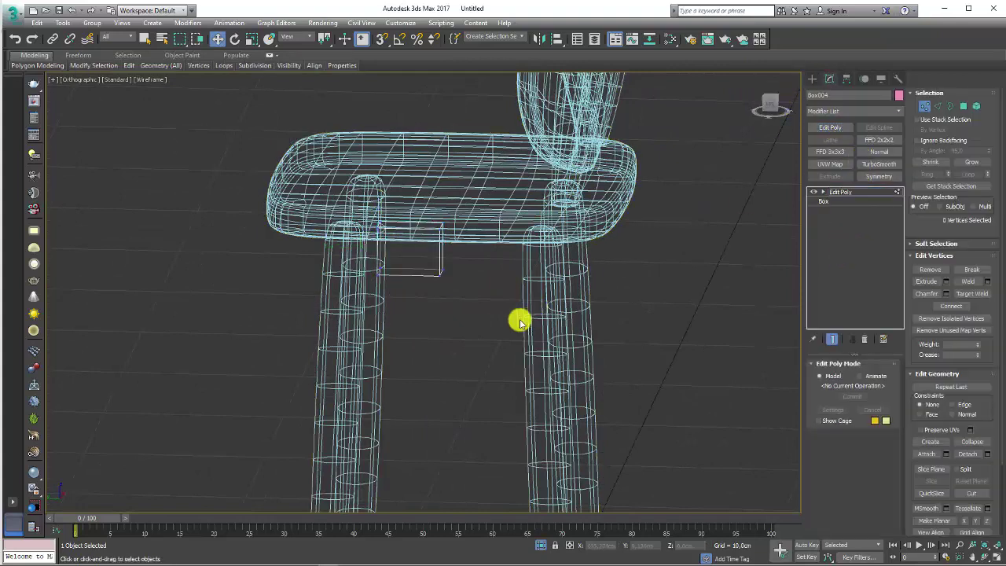
mouse_move(437, 223)
left_mouse_down()
mouse_move(428, 228)
mouse_move(494, 262)
left_mouse_up()
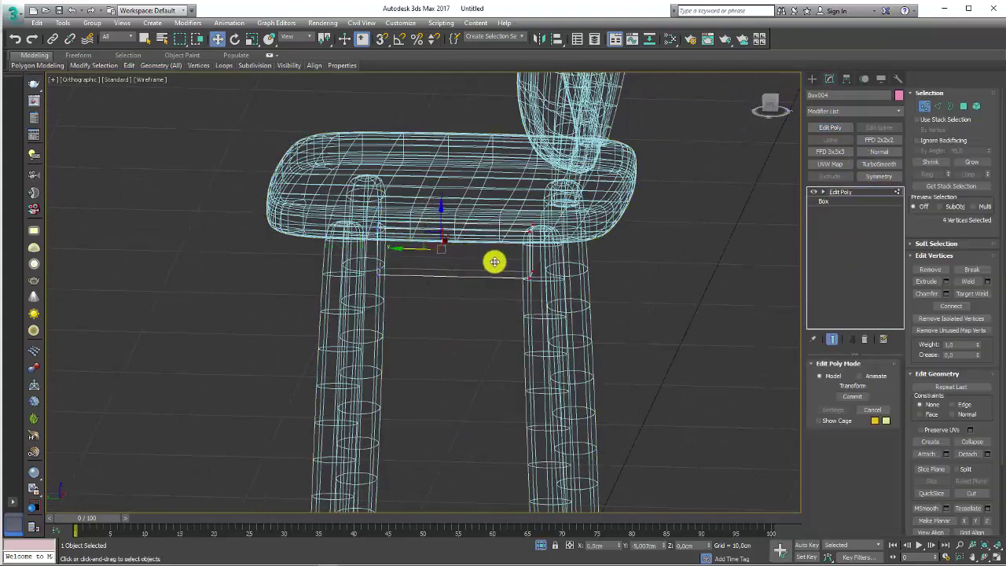
middle_click_drag(493, 261, 490, 260, "alt")
- In shaded view with edges, pull the box's left-side vertices into the leg
key("F3")
scroll(490, 260, "up", 4)
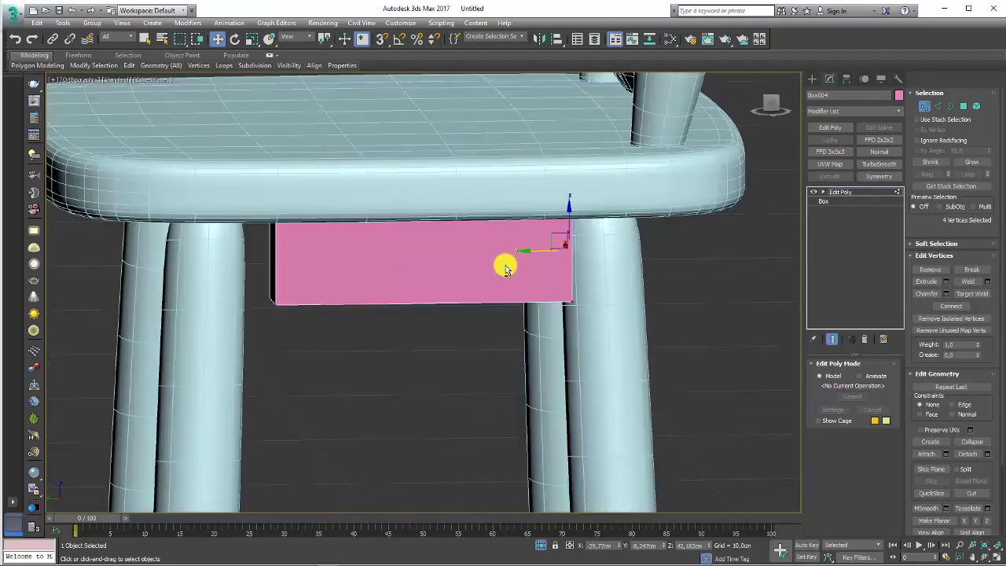
key("F4")
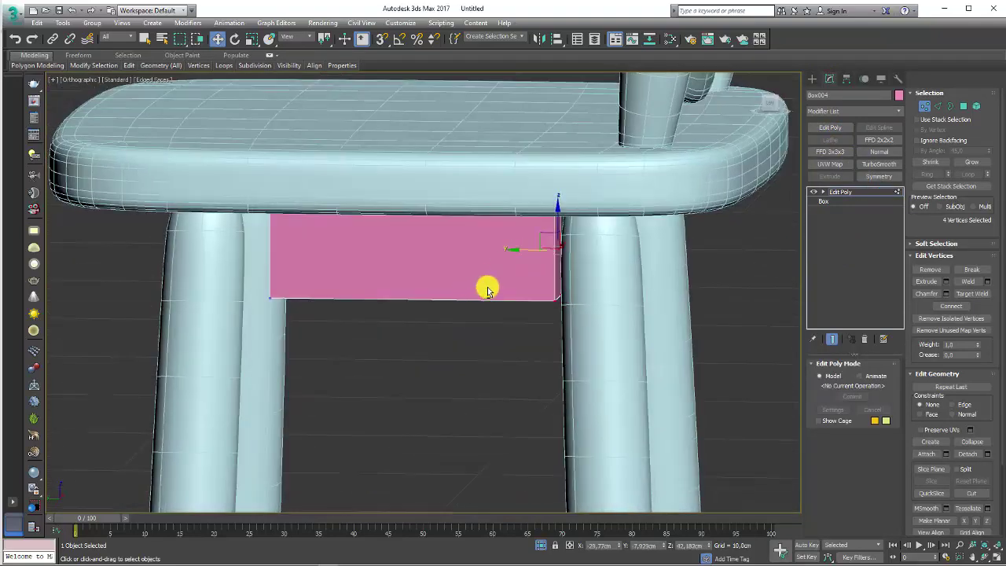
middle_click_drag(484, 285, 215, 154, "alt")
left_click_drag(260, 204, 290, 314)
left_click_drag(242, 254, 213, 260)
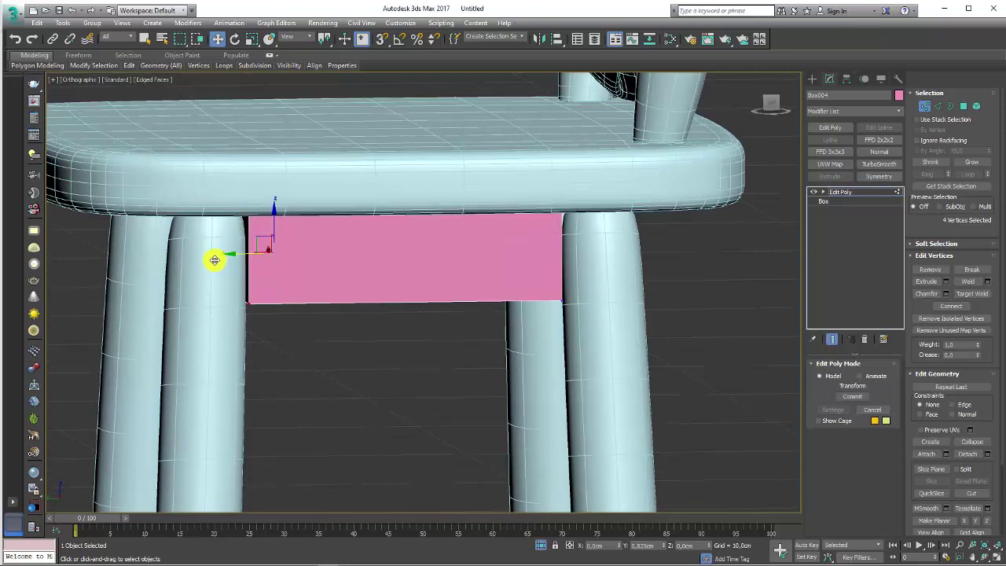
scroll(363, 313, "down", 3)
middle_click_drag(337, 317, 395, 335, "alt")
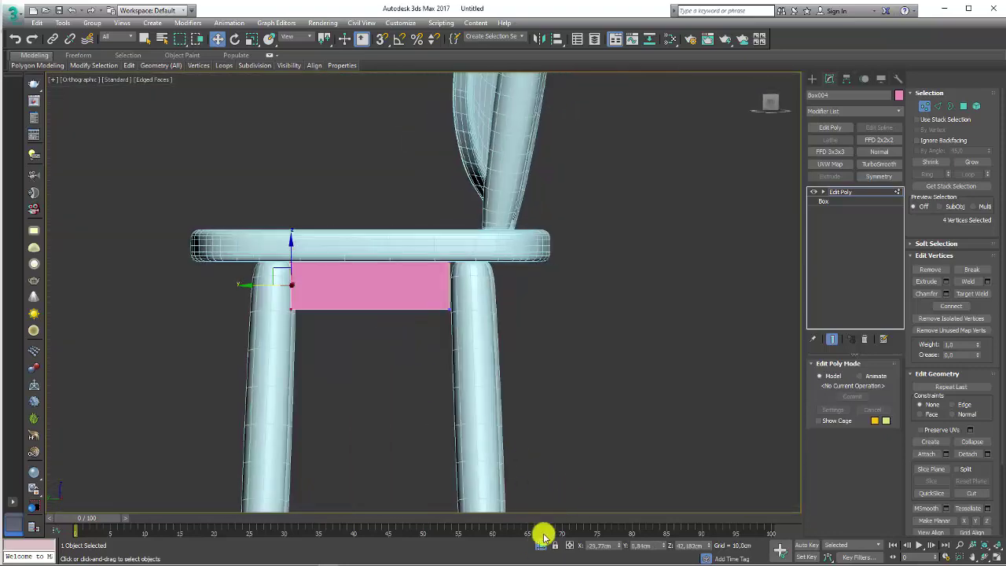
middle_click_drag(534, 440, 521, 301, "alt")
scroll(478, 409, "up", 10)
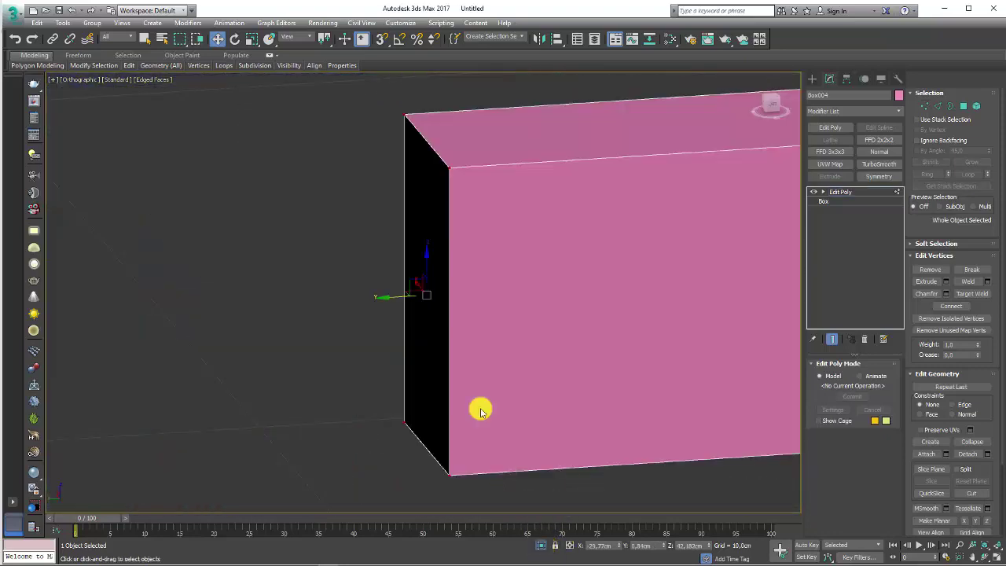
middle_click_drag(478, 408, 430, 339, "alt")
scroll(431, 339, "down", 10)
middle_click_drag(617, 285, 862, 329, "alt")
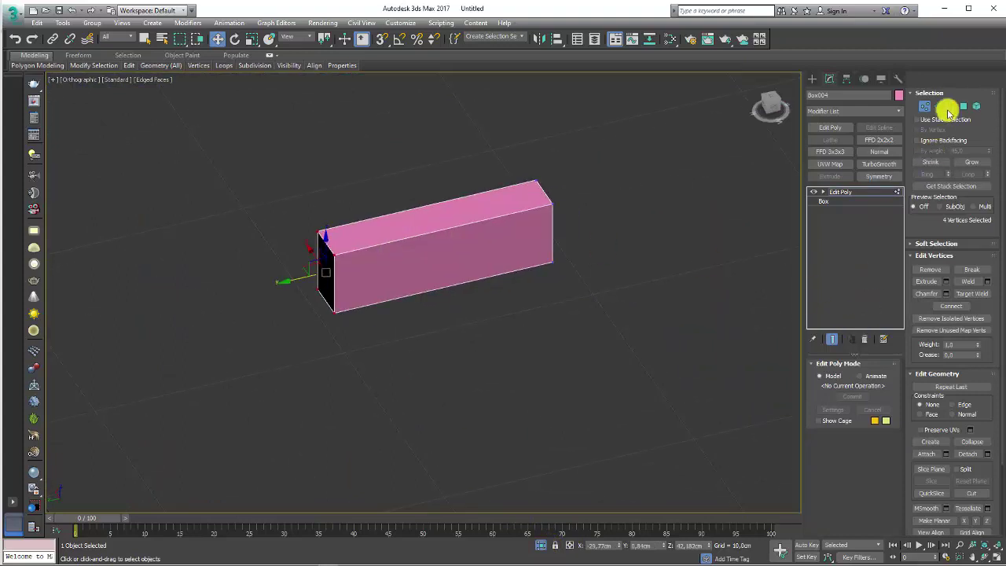
- Delete the top face of the apron box
left_click(961, 106)
left_click(451, 224)
key("Delete")
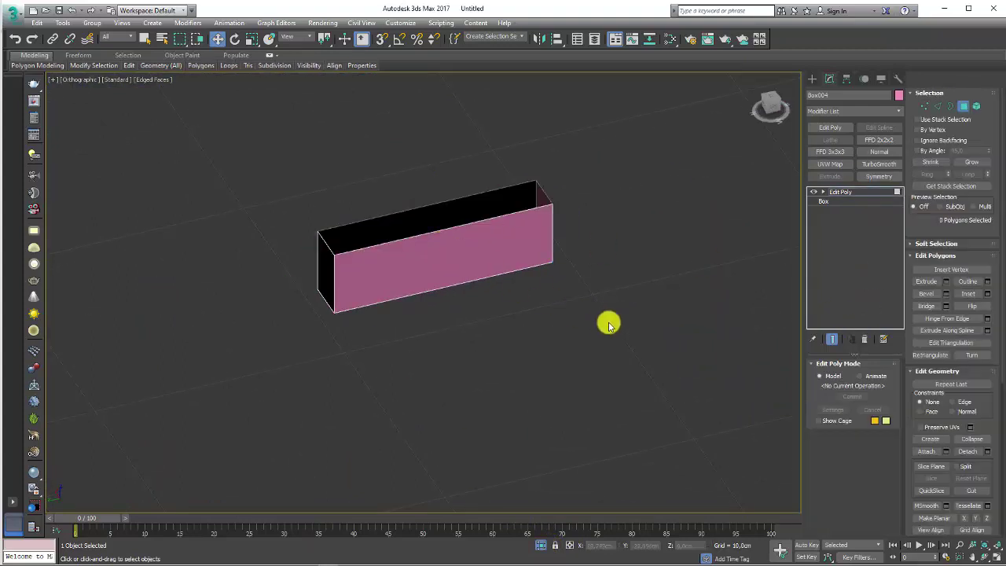
- Chamfer the box's vertical edges with extra segments for rounded corners
left_click(937, 106)
middle_click_drag(584, 240, 555, 225, "alt")
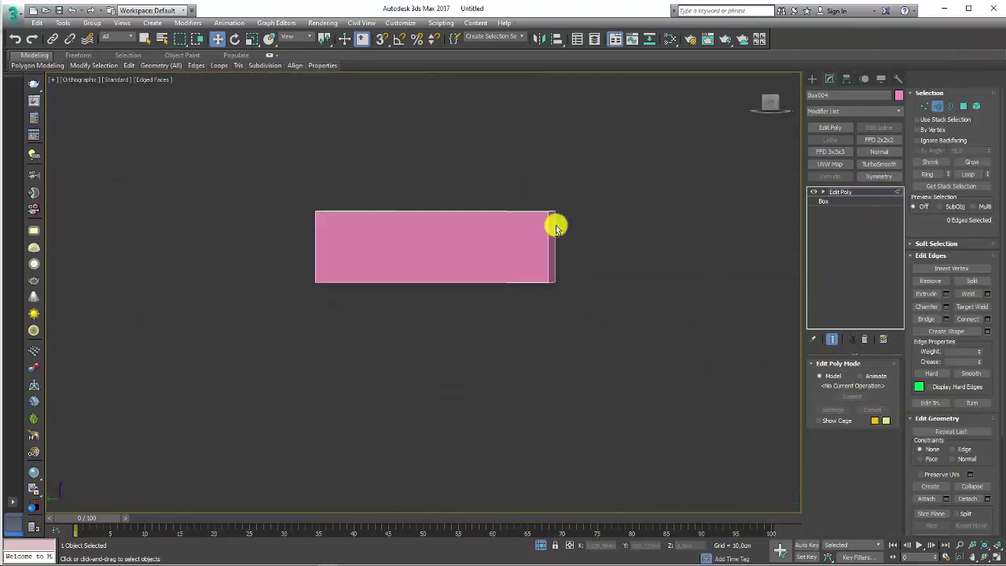
left_click_drag(601, 250, 173, 351)
middle_click_drag(489, 314, 413, 280, "alt")
scroll(413, 280, "up", 3)
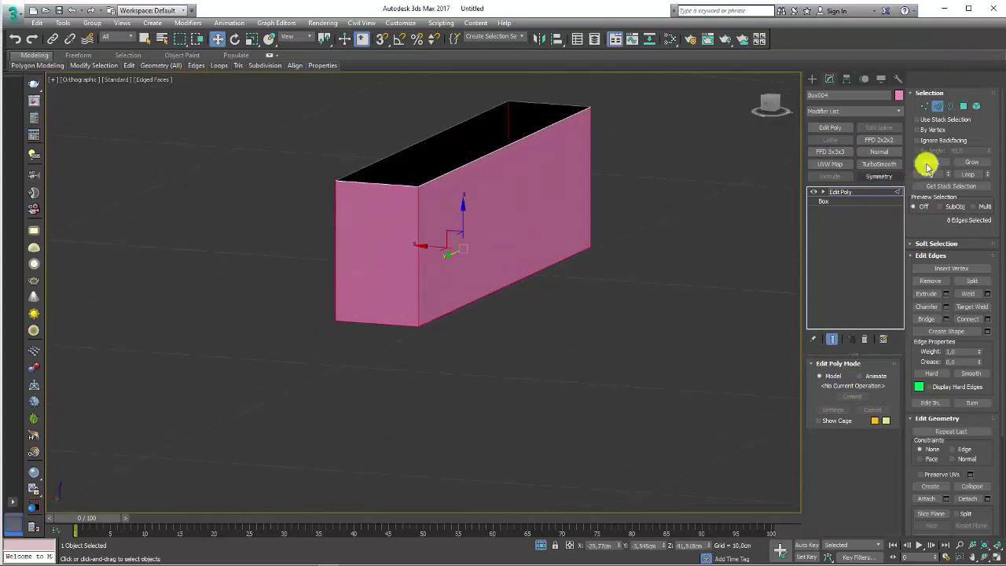
left_click(945, 307)
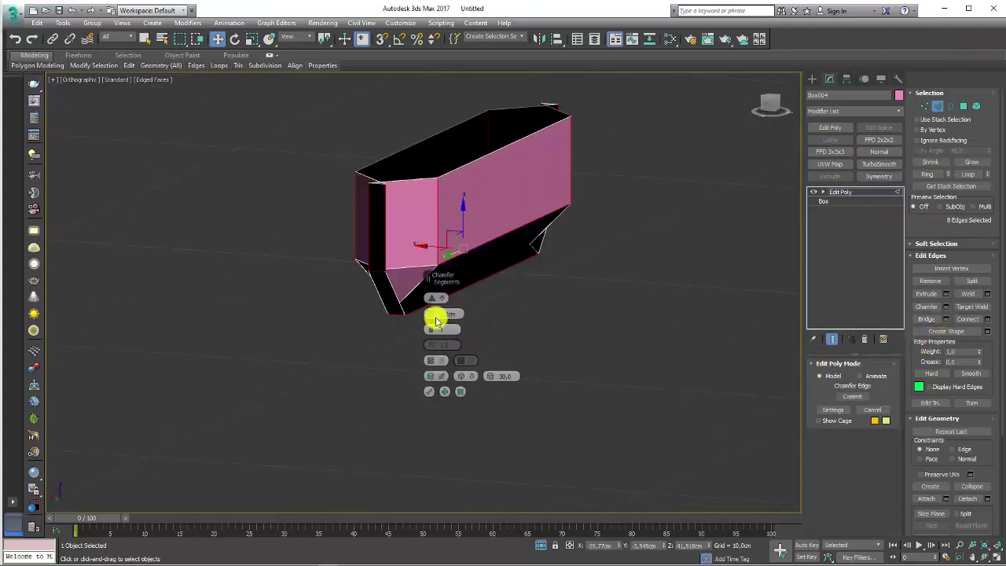
left_click_drag(437, 314, 436, 317)
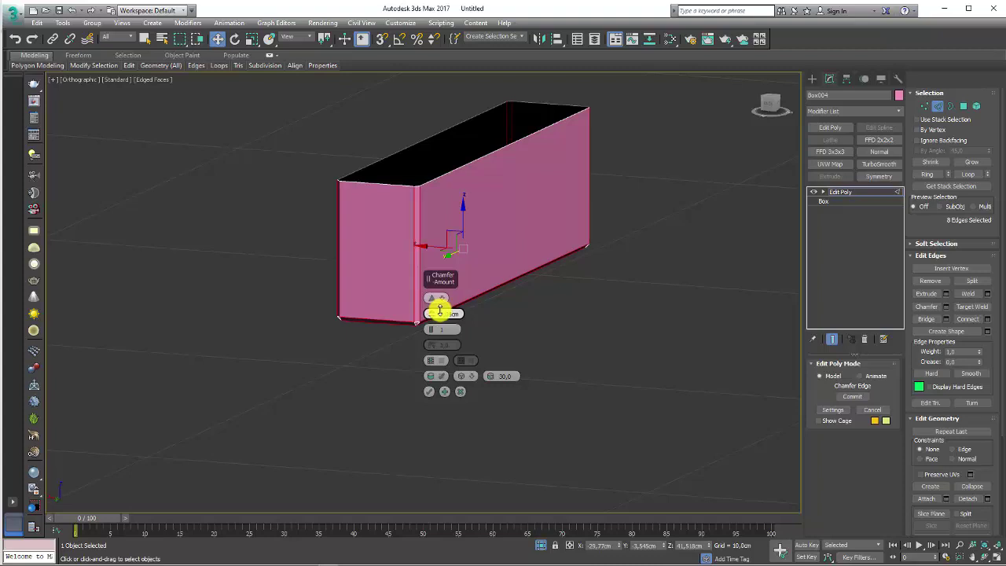
left_click_drag(430, 328, 431, 313)
left_click(429, 393)
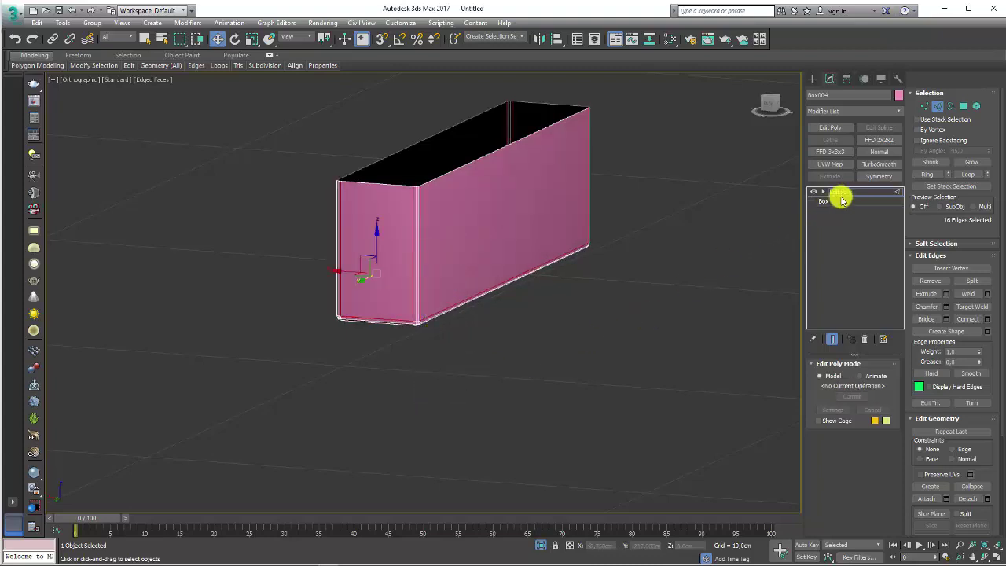
left_click(839, 192)
middle_click_drag(630, 263, 516, 507, "alt")
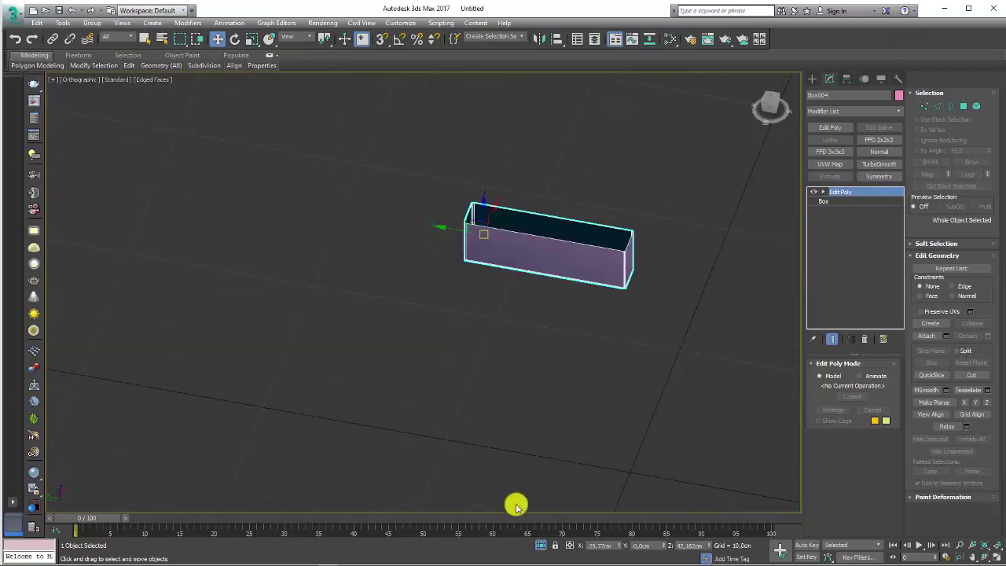
- Unhide the scene, align Box004's pivot to Cylinder010's pivot, and start an X-axis Mirror copy
left_click(540, 545)
mouse_move(610, 359)
middle_mouse_down("alt")
mouse_move(535, 344)
mouse_move(507, 320)
mouse_move(548, 291)
mouse_move(730, 363)
mouse_move(606, 328)
mouse_move(630, 265)
middle_mouse_up("alt")
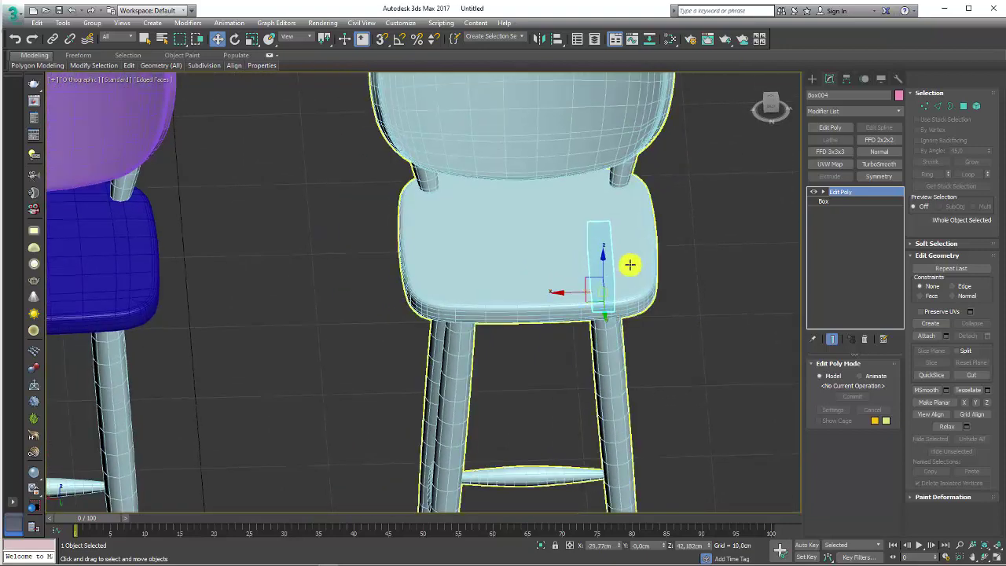
left_click(846, 78)
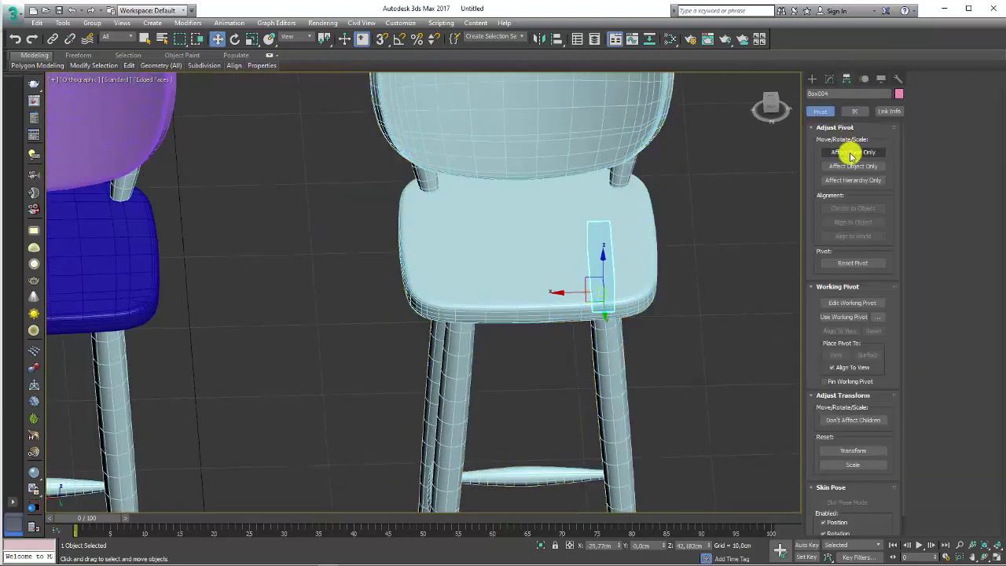
left_click(555, 41)
left_click(536, 262)
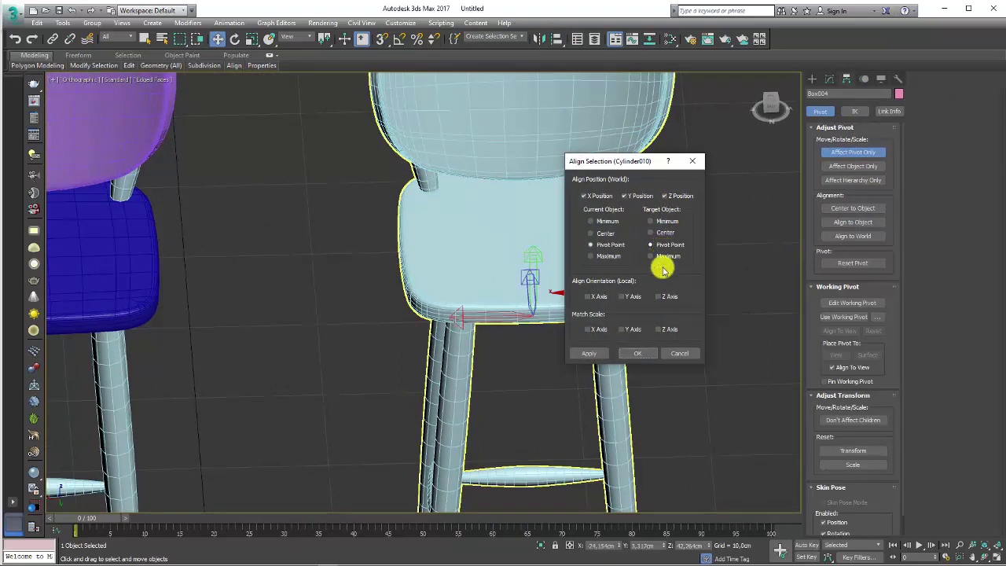
left_click(642, 354)
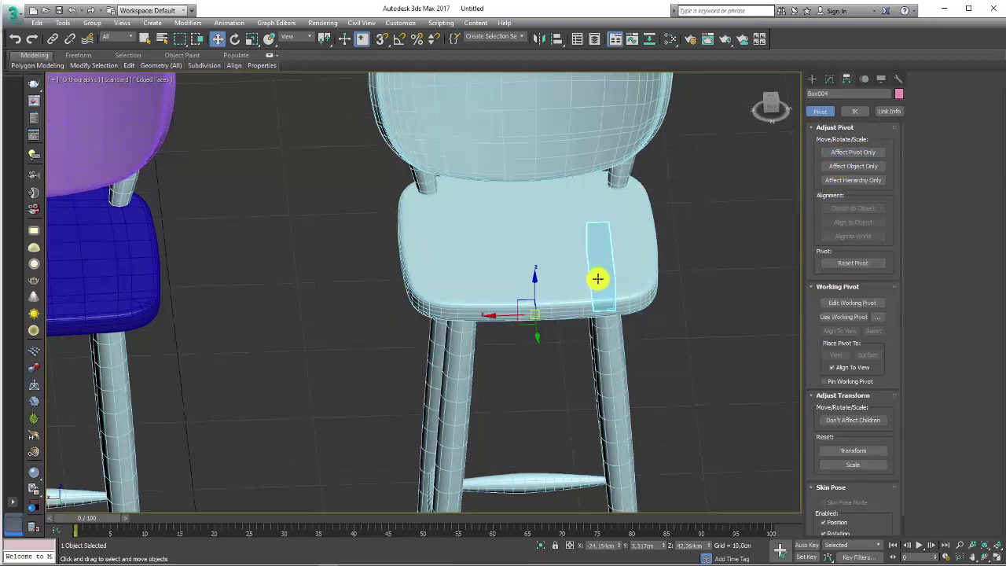
mouse_move(599, 278)
middle_mouse_down("alt")
mouse_move(118, 209)
mouse_move(368, 103)
middle_mouse_up("alt")
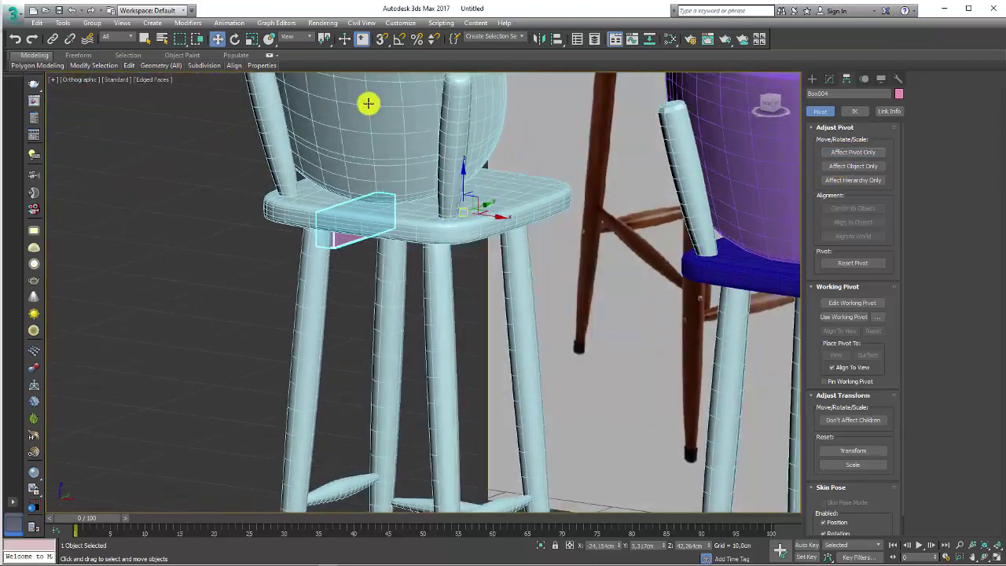
left_click(540, 40)
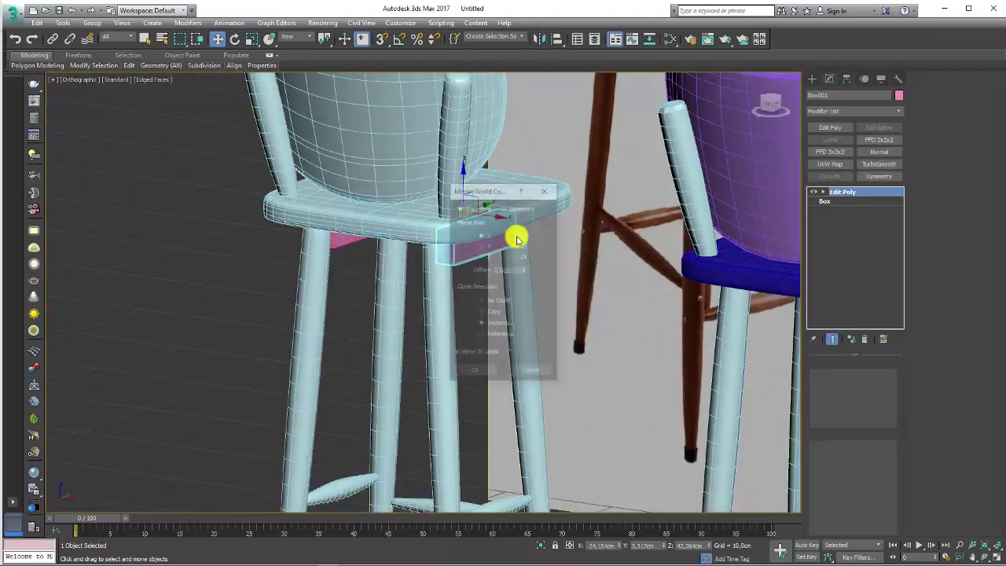
- Create the mirrored apron, attach both aprons to Cylinder010, and set its colour to black
left_click(481, 374)
left_click(426, 285)
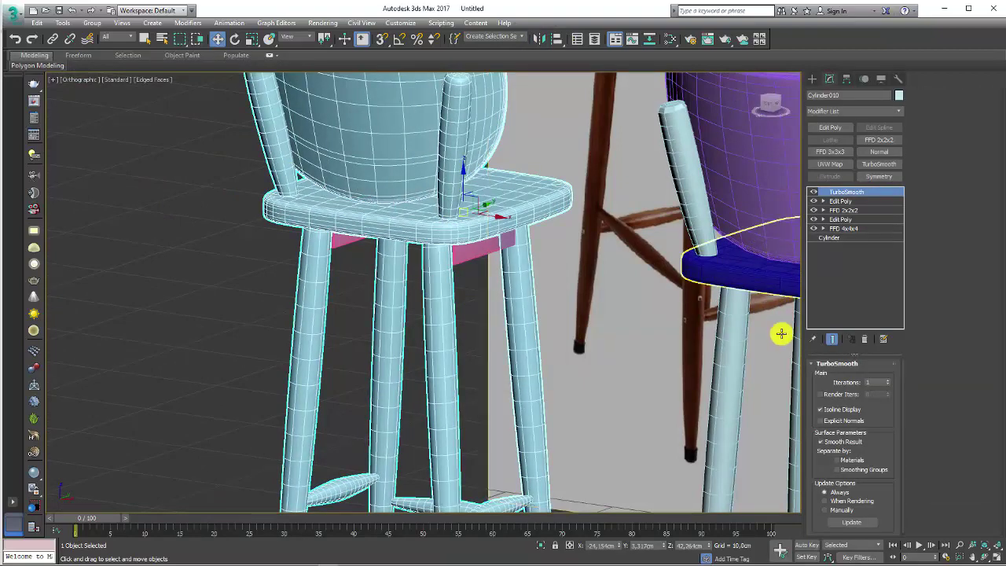
left_click(814, 191)
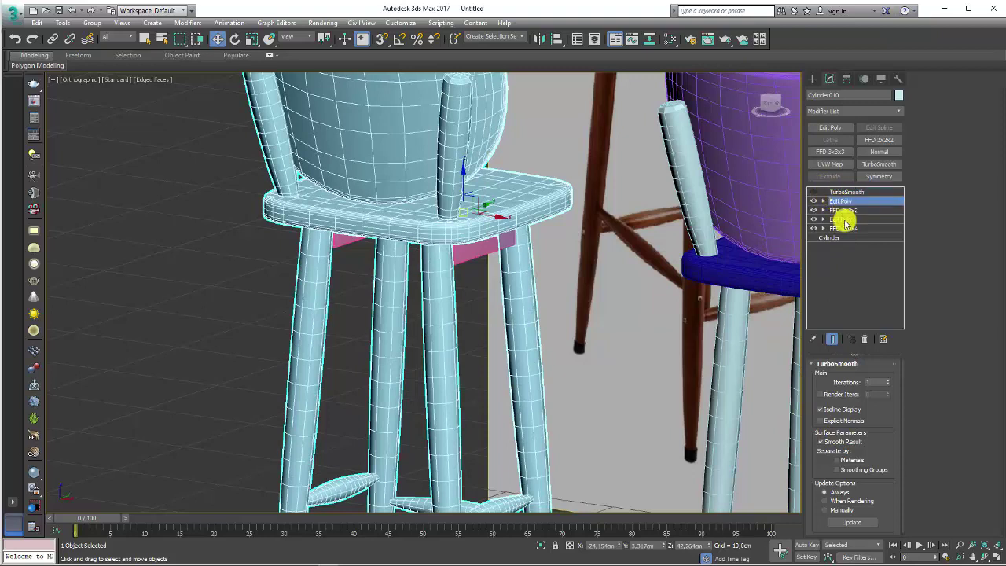
left_click(925, 335)
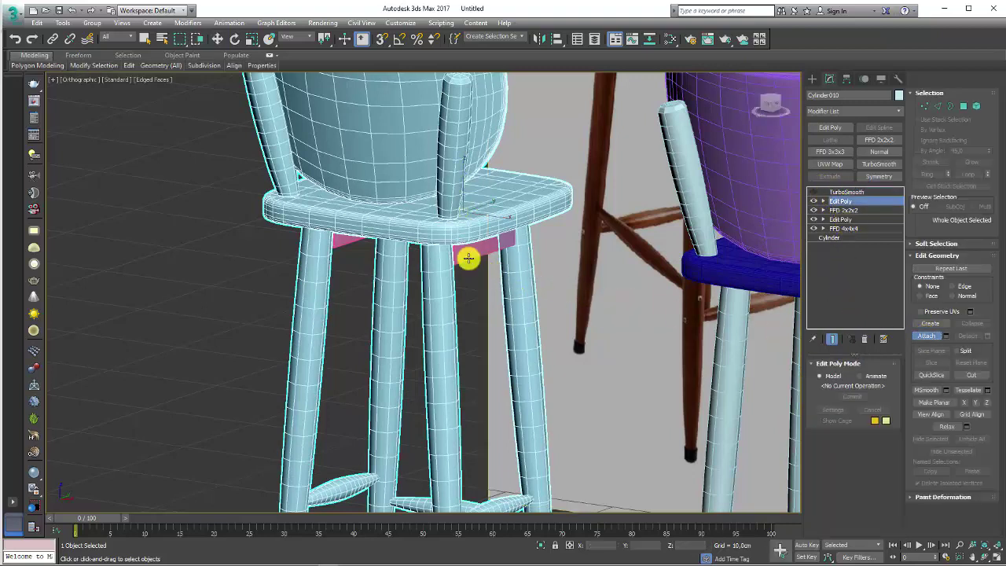
left_click(338, 243)
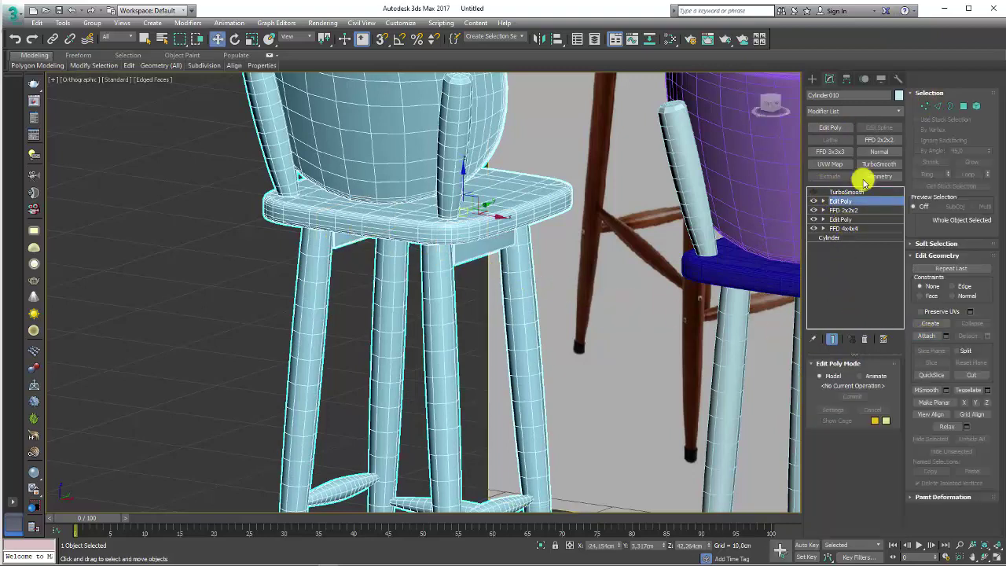
left_click(839, 193)
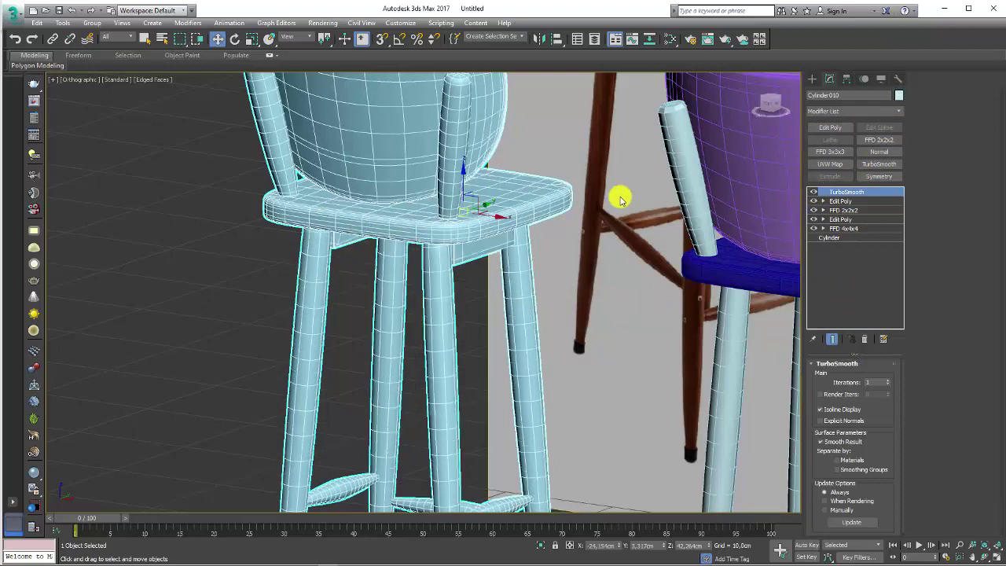
left_click(575, 344)
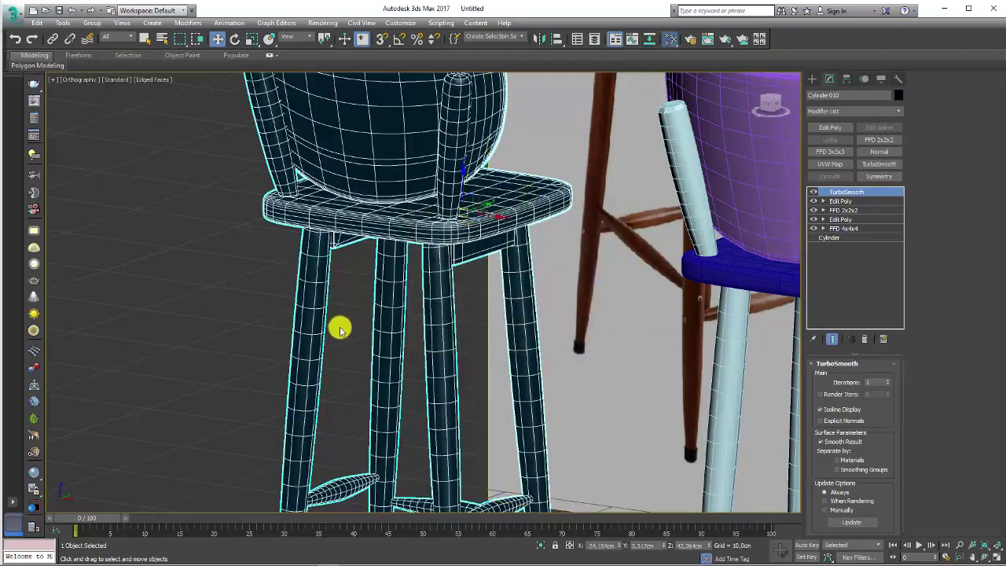
- Assign a new Standard material, Material #26, to the stool in the Slate Material Editor
key("m")
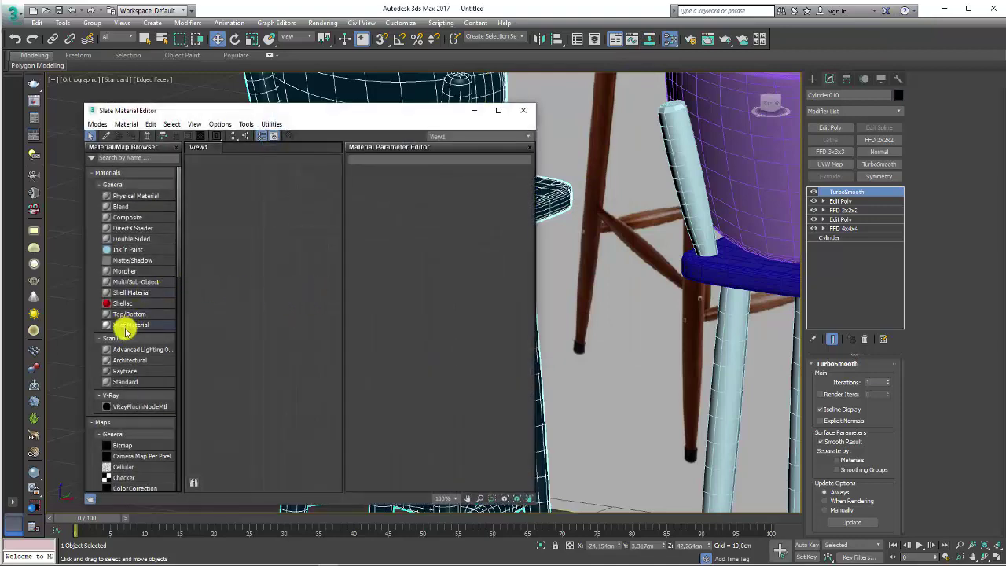
left_click_drag(261, 284, 261, 283)
right_click(259, 280)
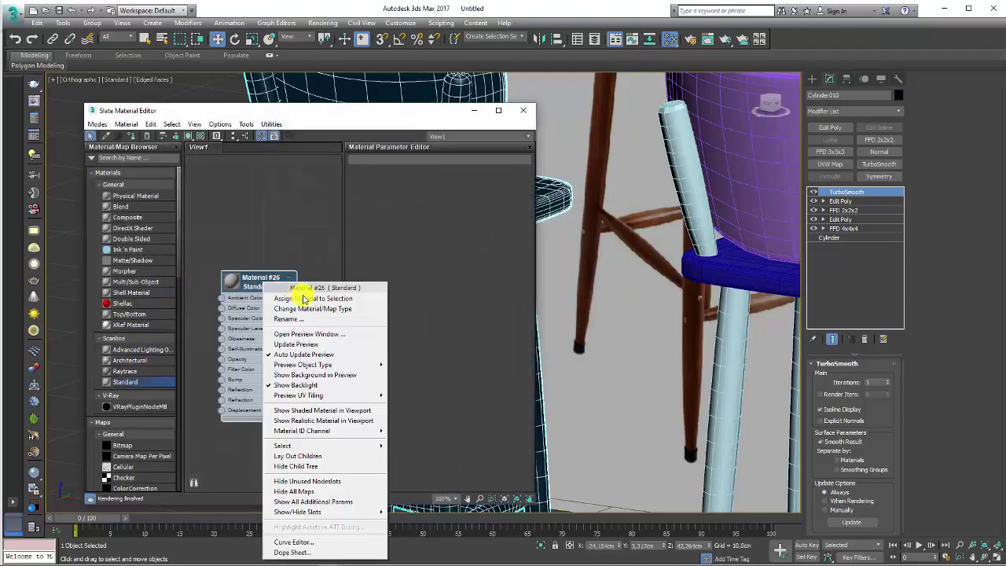
left_click(311, 298)
left_click(524, 113)
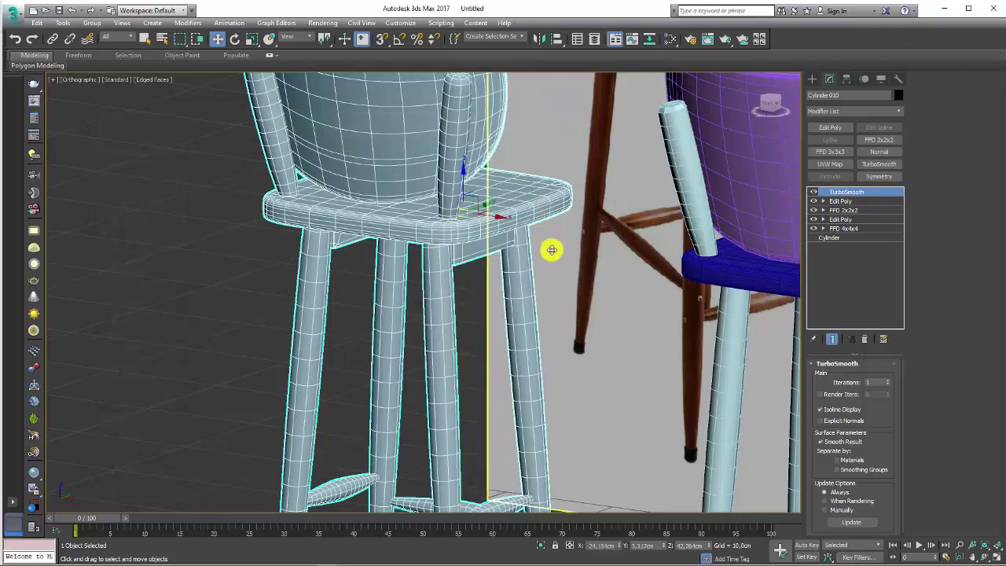
- Switch to Perspective view and orbit around both stools
key("p")
scroll(512, 253, "down", 5)
mouse_move(477, 278)
middle_mouse_down("alt")
mouse_move(527, 309)
mouse_move(508, 354)
middle_mouse_up("alt")
scroll(512, 296, "up", 3)
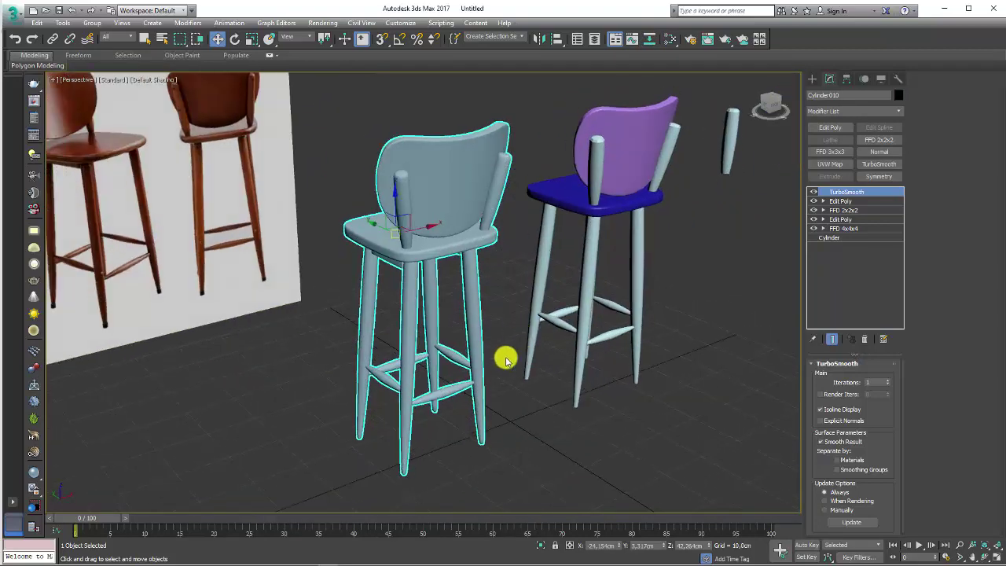
- Reselect the stool, inspect its front, and raise TurboSmooth Iterations to 2
left_click(510, 309)
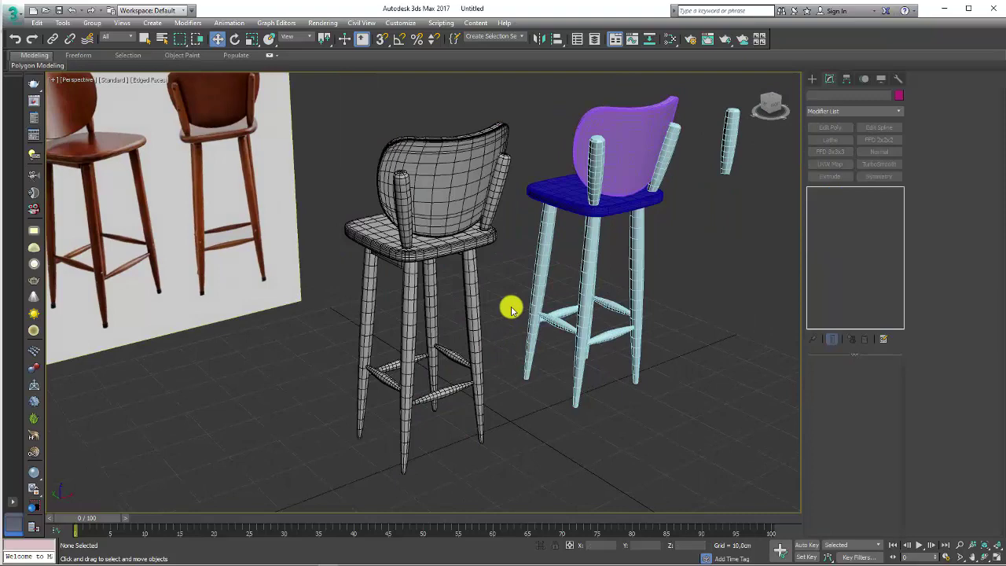
left_click(390, 108)
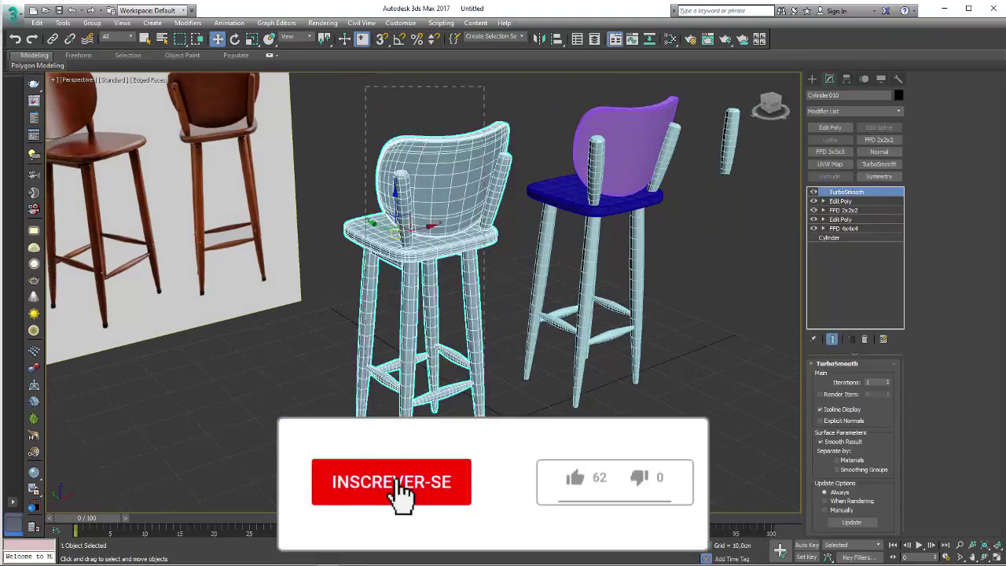
scroll(514, 372, "down", 3)
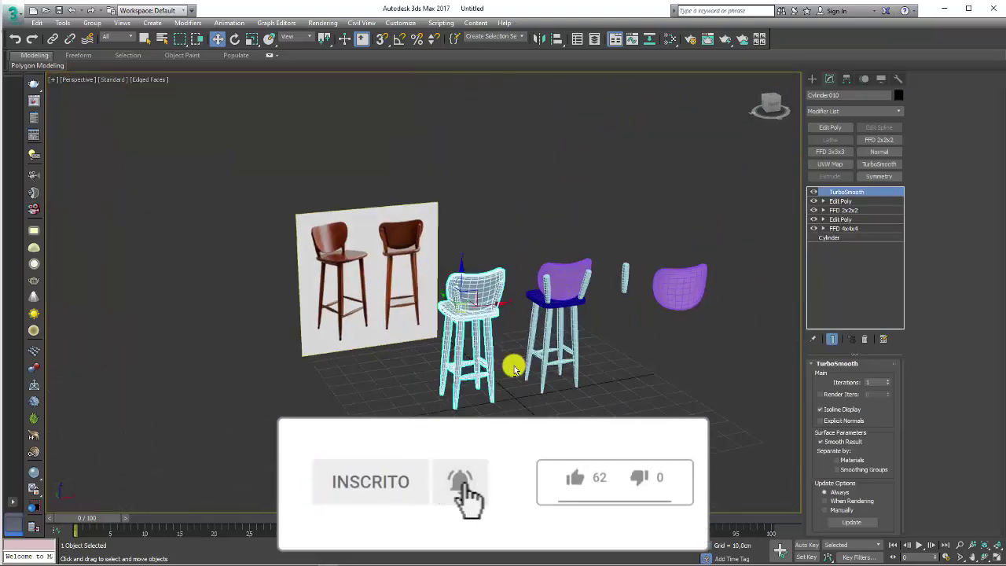
scroll(511, 359, "up", 4)
mouse_move(478, 325)
middle_mouse_down("alt")
mouse_move(490, 408)
mouse_move(453, 385)
mouse_move(508, 314)
mouse_move(202, 220)
middle_mouse_up("alt")
mouse_move(432, 360)
middle_mouse_down("alt")
mouse_move(469, 370)
mouse_move(498, 350)
mouse_move(508, 233)
middle_mouse_up("alt")
scroll(519, 249, "up", 2)
scroll(519, 249, "up", 5)
scroll(527, 254, "down", 2)
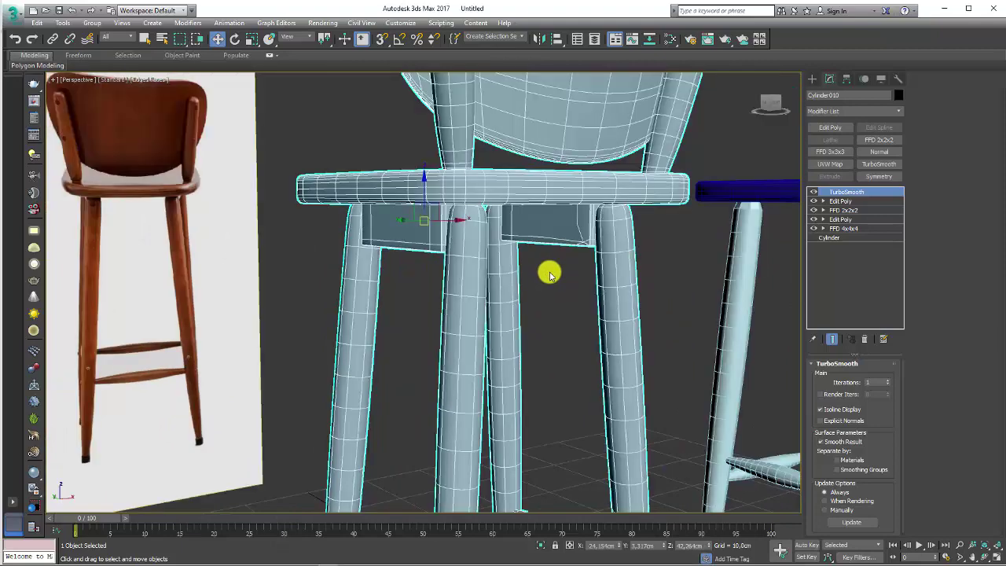
left_click(888, 381)
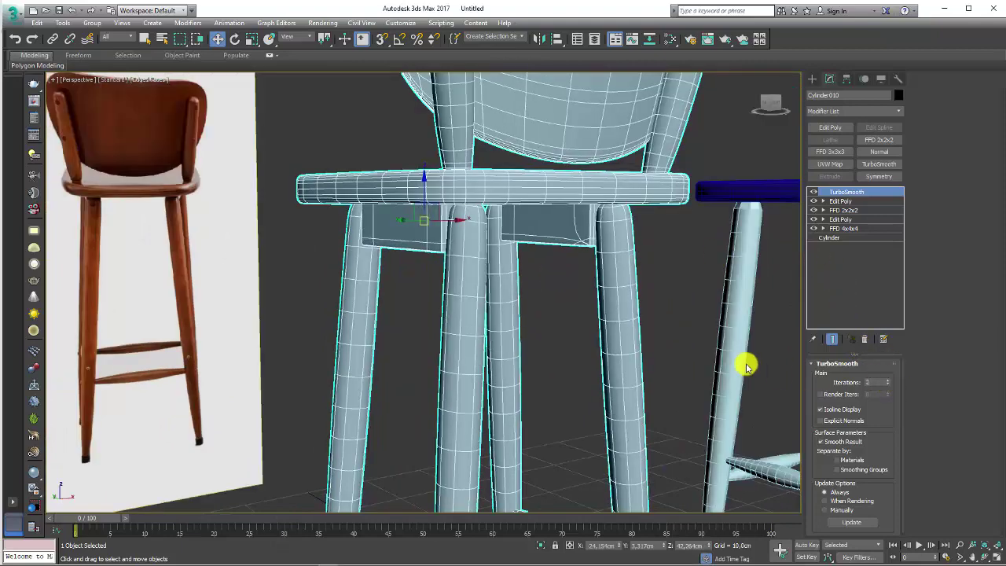